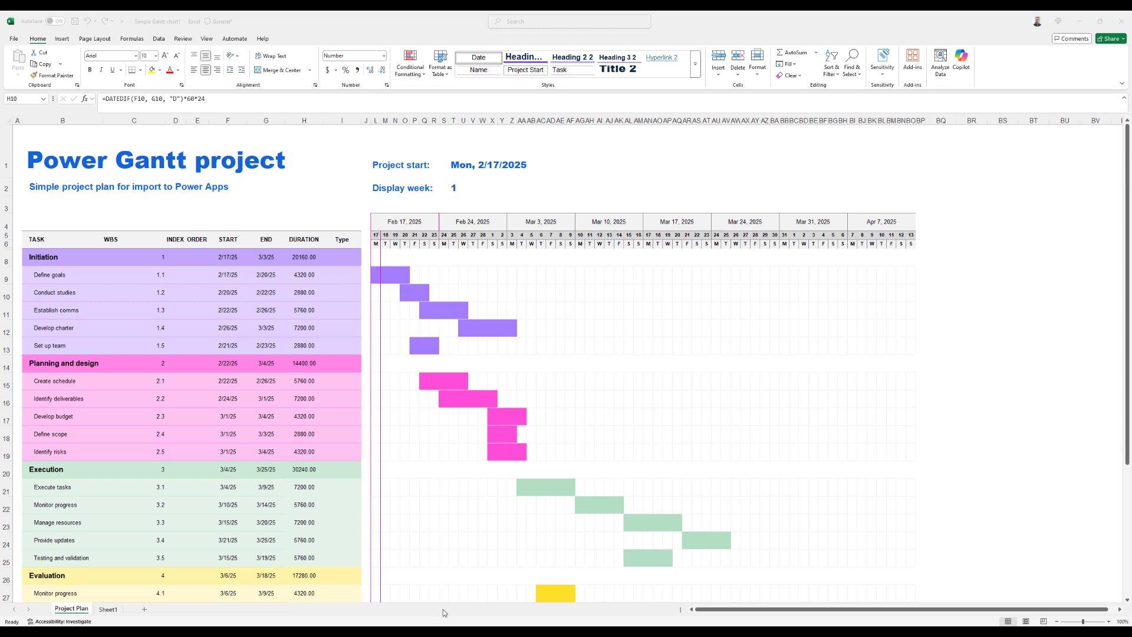
Step: Switch to Power PPM Essentials and start a new initiative named "Imported Project Plan"
{"action": "left_click", "coordinate": [436, 589]}
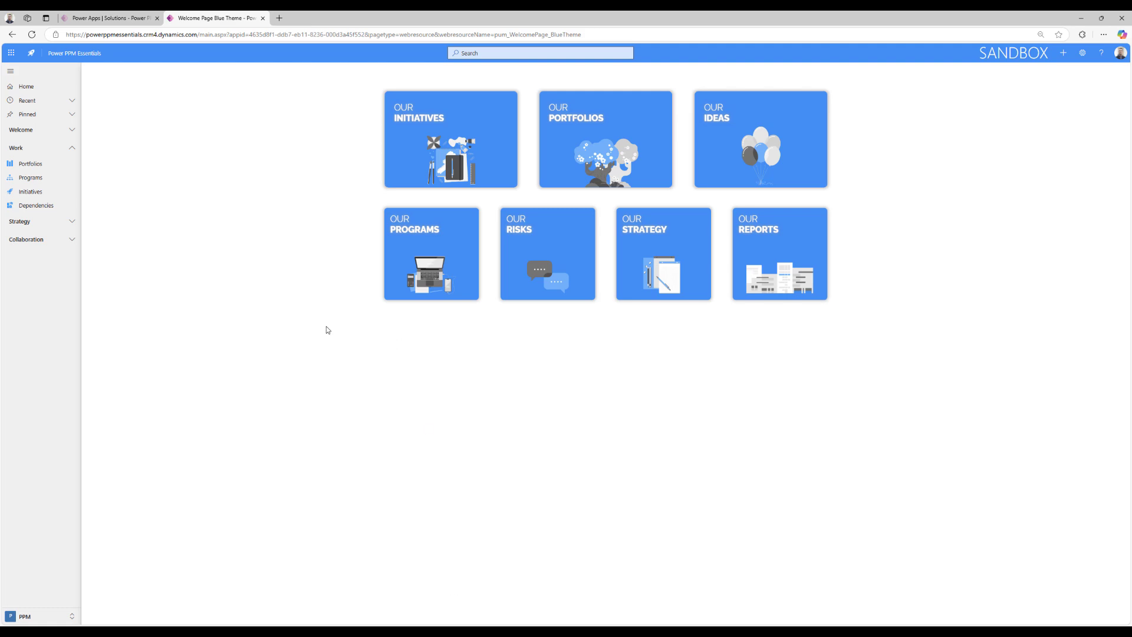
{"action": "left_click", "coordinate": [412, 164]}
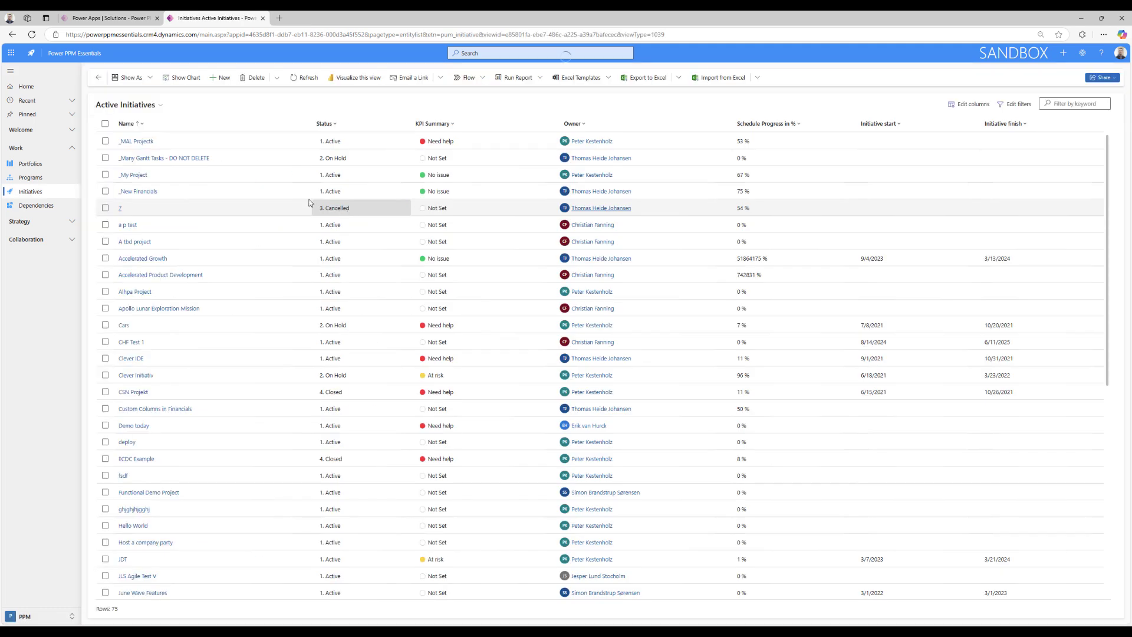
{"action": "left_click", "coordinate": [223, 78]}
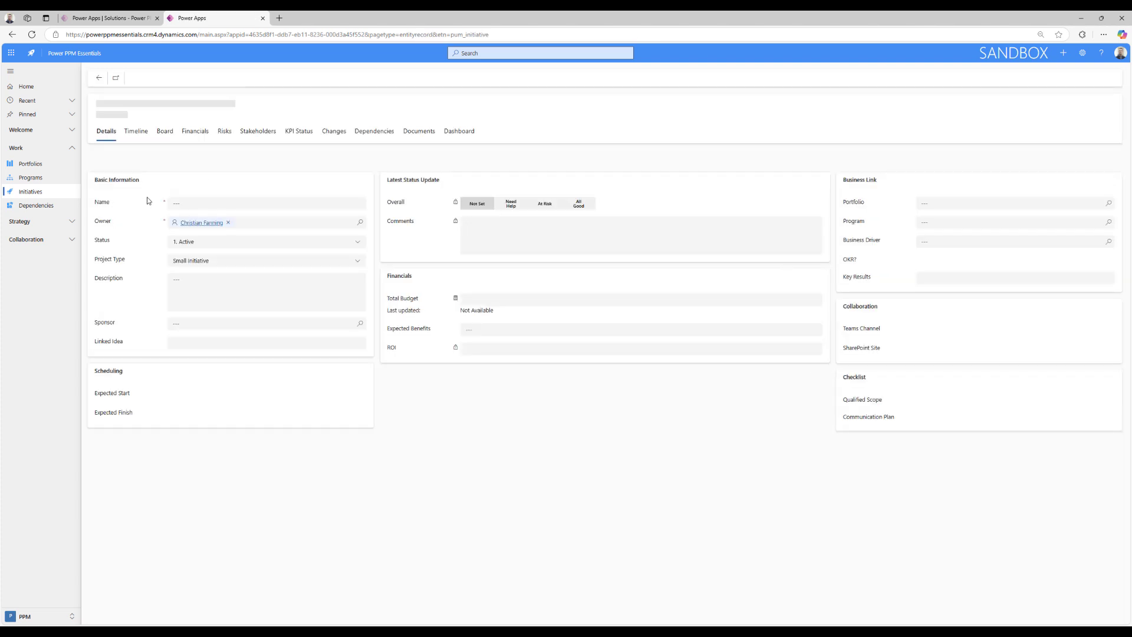
{"action": "left_click", "coordinate": [210, 204]}
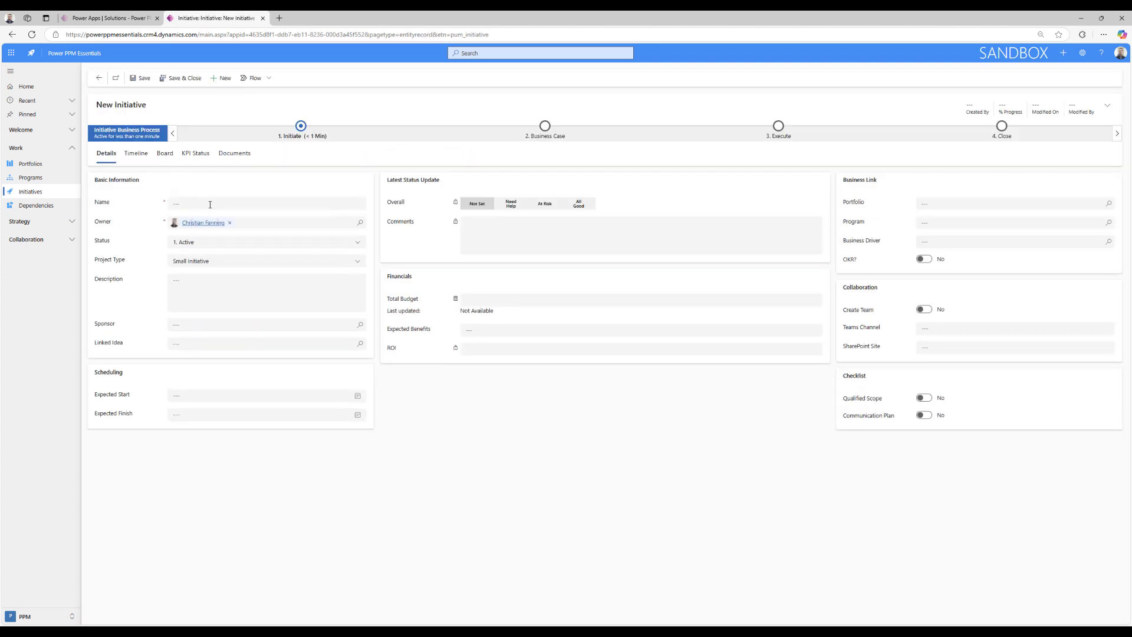
{"action": "type", "text": "Import"}
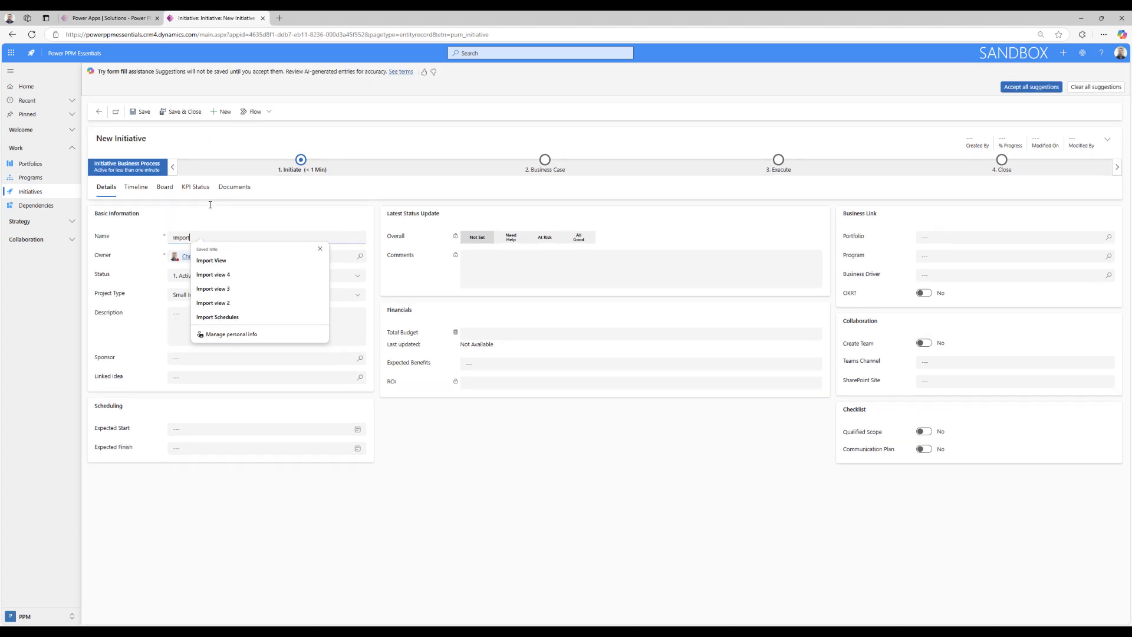
{"action": "type", "text": "ed Project Plan"}
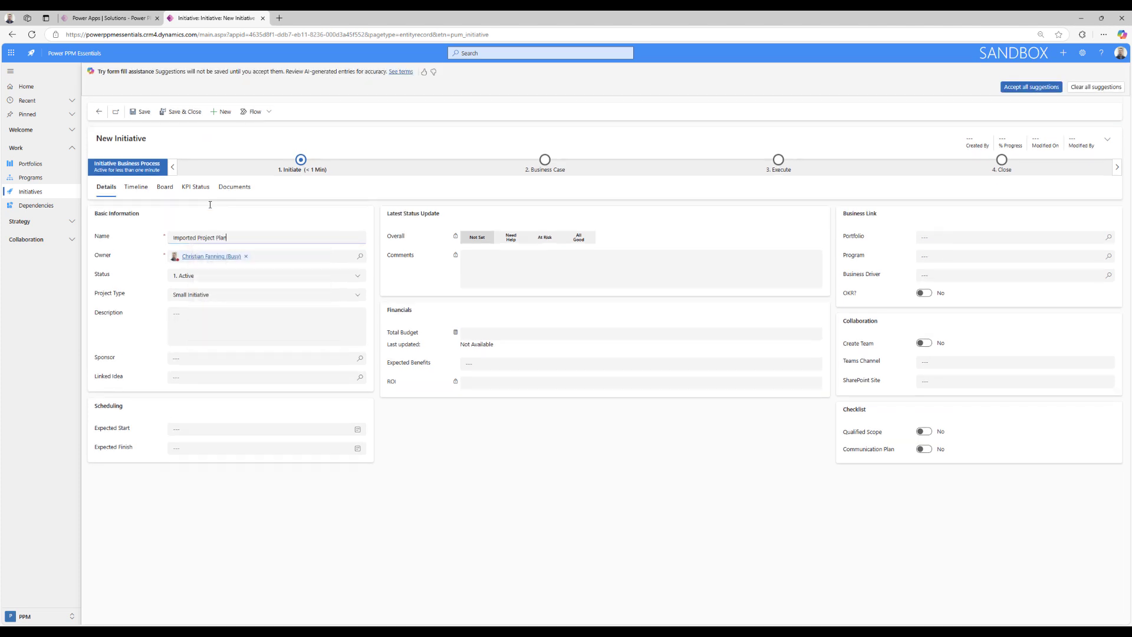
Step: Save the new initiative and start its timeline from scratch without a template
{"action": "left_click", "coordinate": [142, 112]}
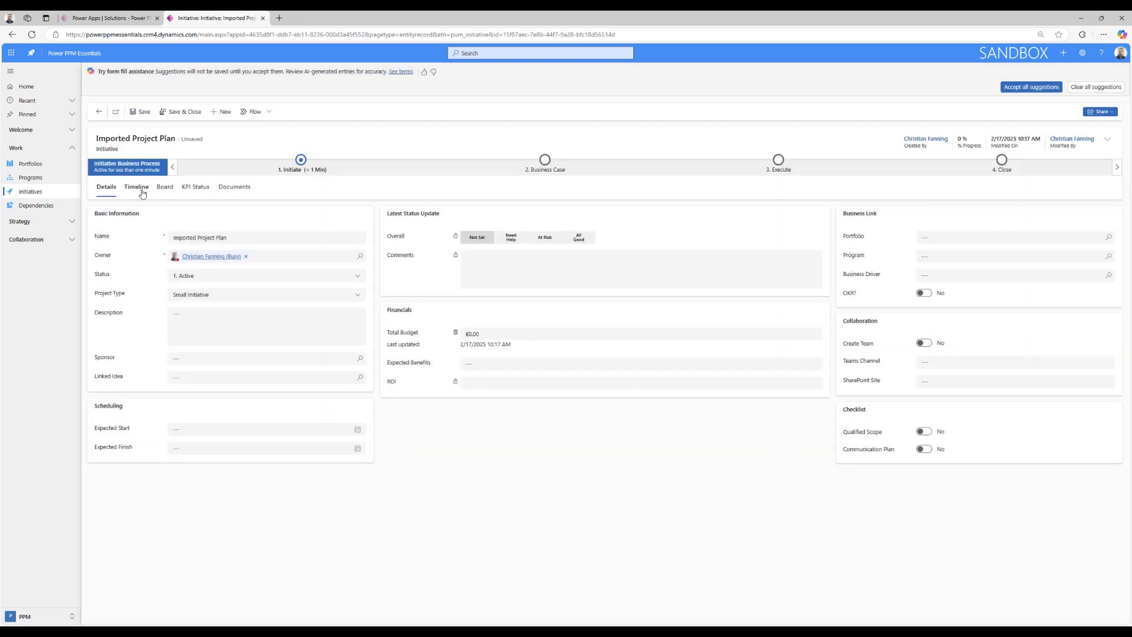
{"action": "left_click", "coordinate": [141, 189]}
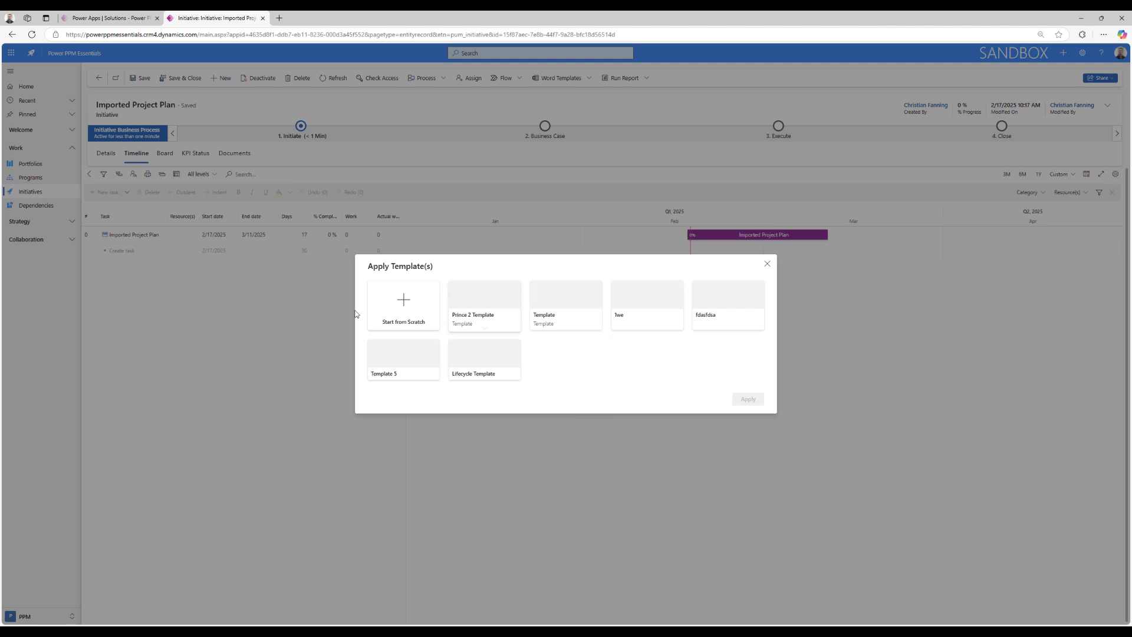
{"action": "left_click", "coordinate": [404, 316]}
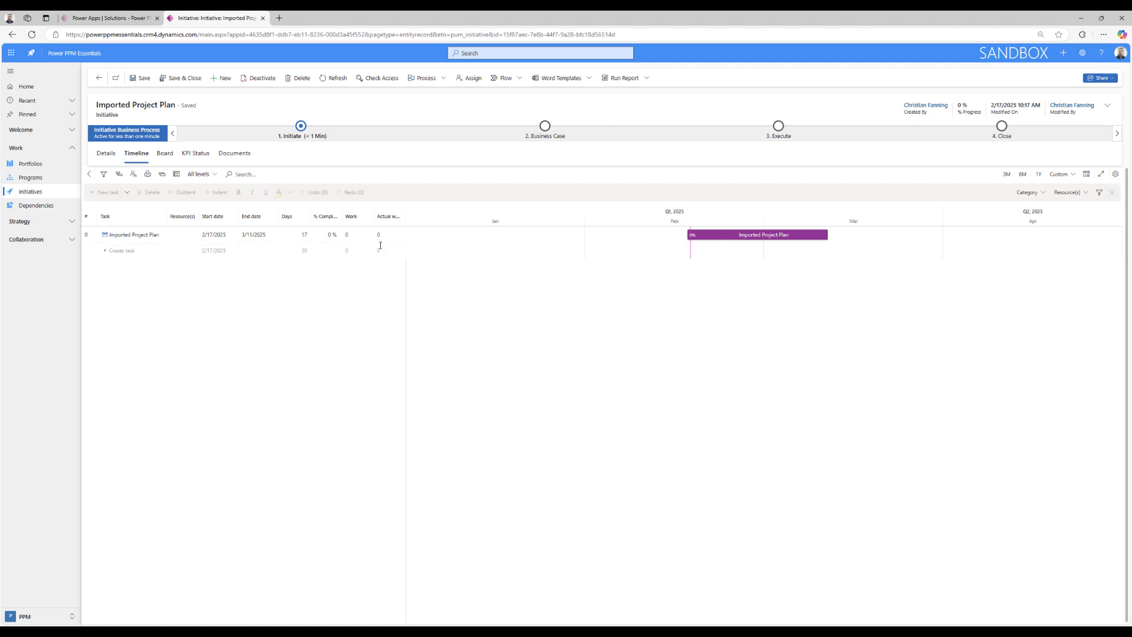
Step: Show all Gantt tasks from the Administration area in the Import View
{"action": "left_click", "coordinate": [52, 616]}
{"action": "left_click", "coordinate": [47, 607]}
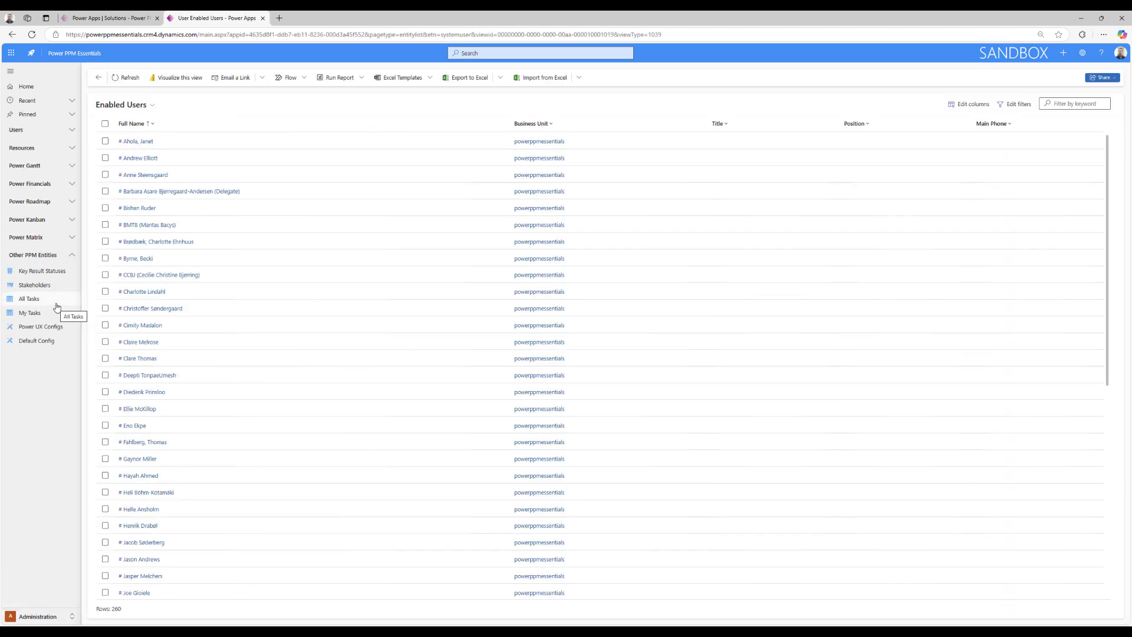
{"action": "left_click", "coordinate": [56, 303]}
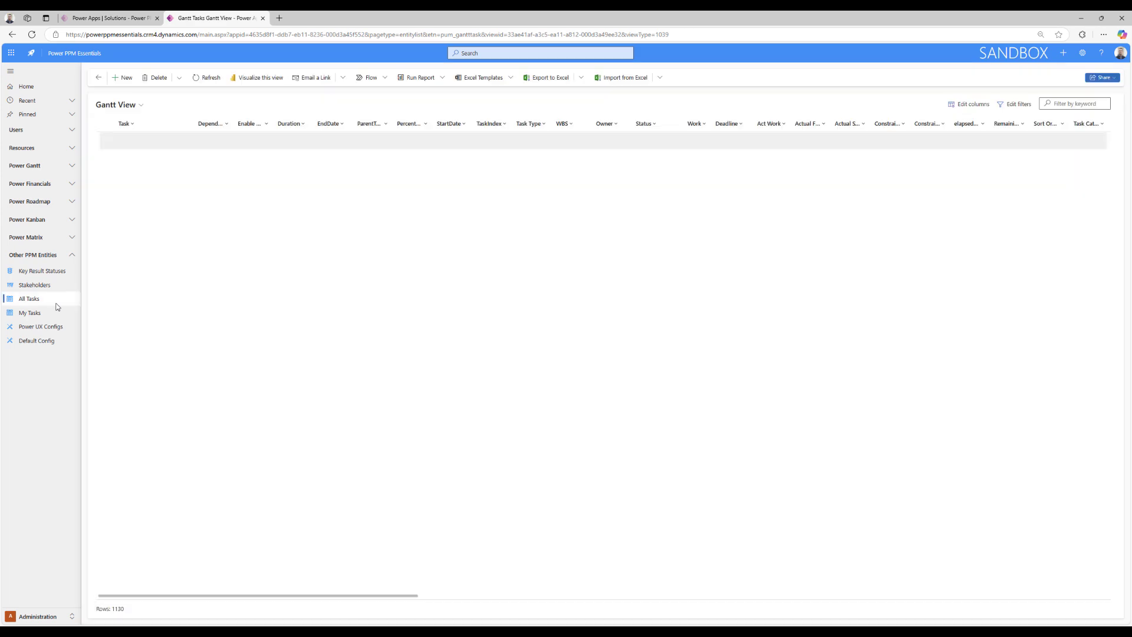
{"action": "left_click", "coordinate": [125, 104]}
{"action": "left_click", "coordinate": [118, 168]}
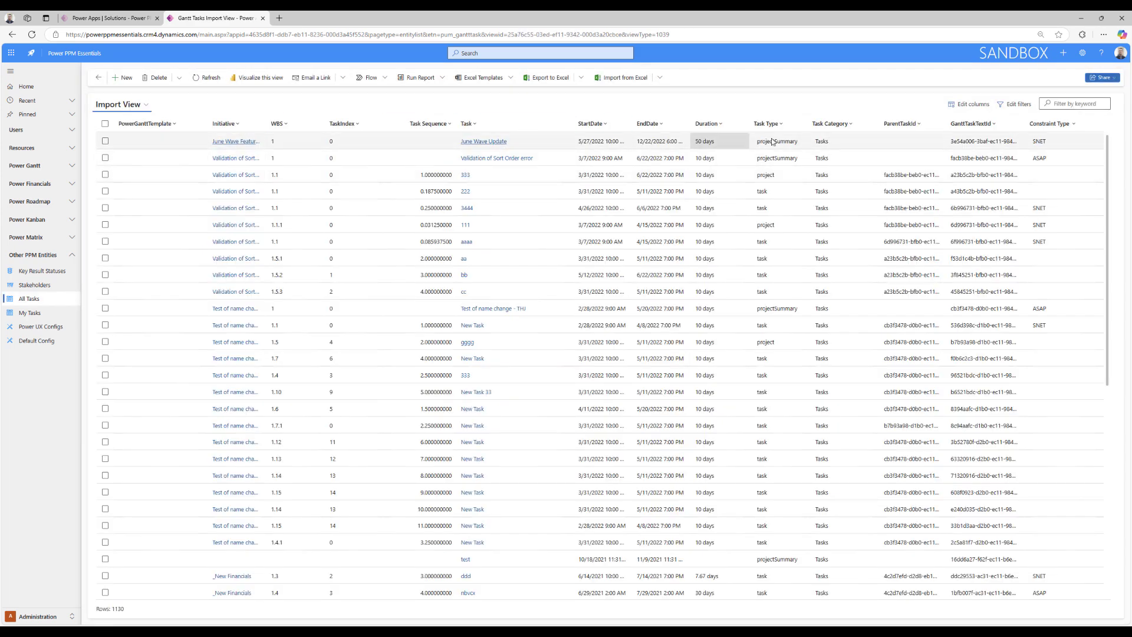
Step: Filter the tasks to the Imported Project Plan initiative and open the filtered view in Excel Online
{"action": "left_click", "coordinate": [225, 123]}
{"action": "left_click", "coordinate": [239, 168]}
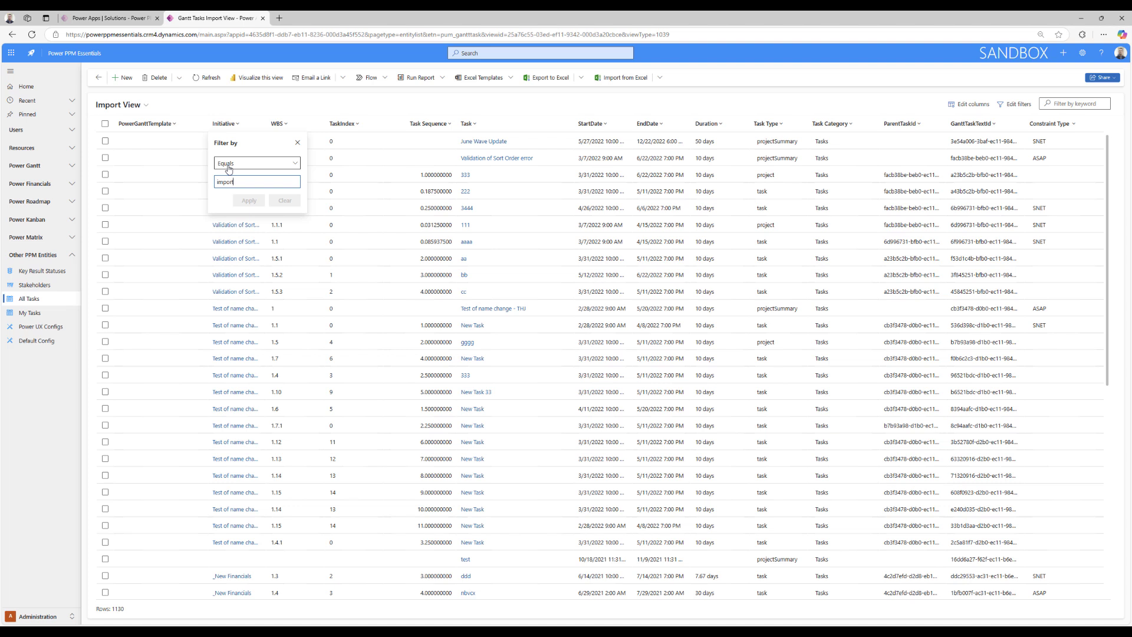
{"action": "type", "text": "import"}
{"action": "left_click", "coordinate": [259, 194]}
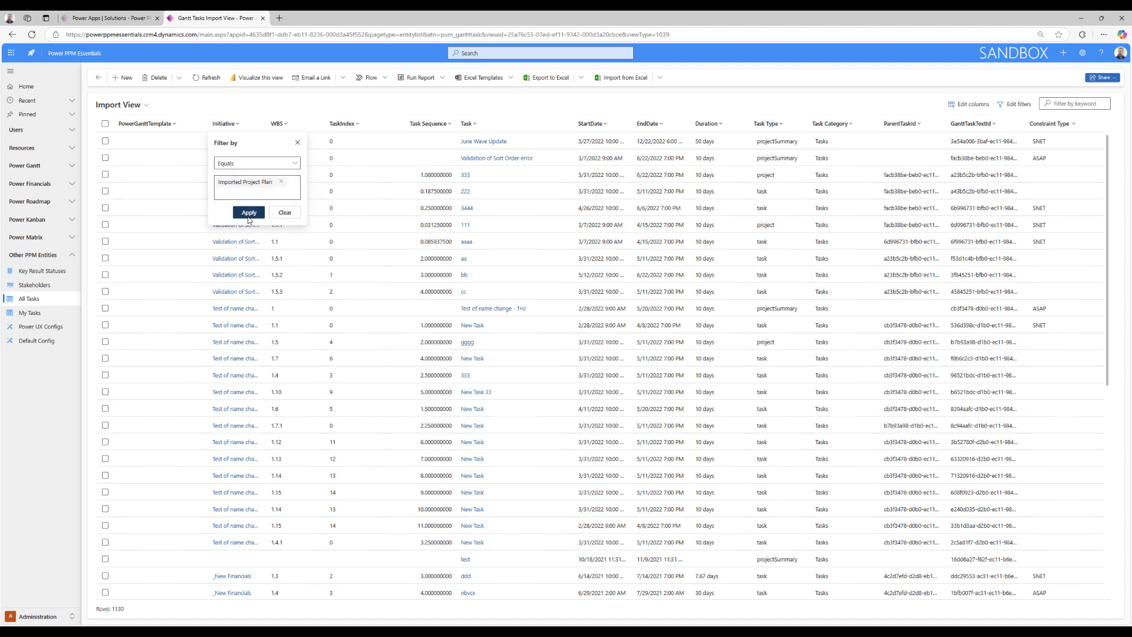
{"action": "left_click", "coordinate": [248, 213]}
{"action": "left_click", "coordinate": [581, 79]}
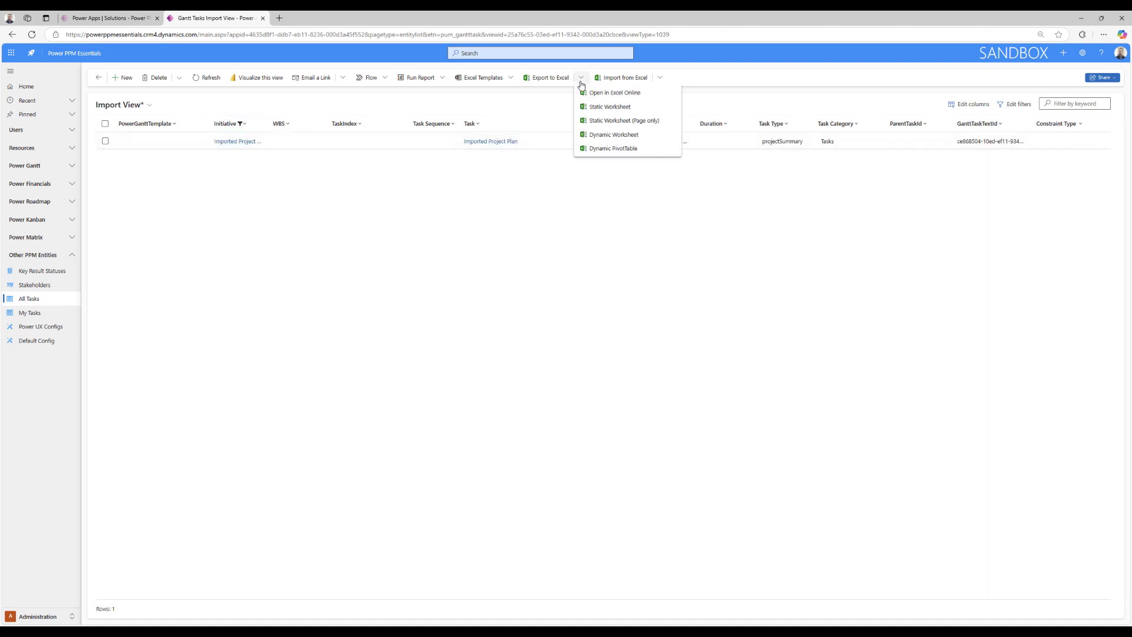
{"action": "left_click", "coordinate": [613, 93]}
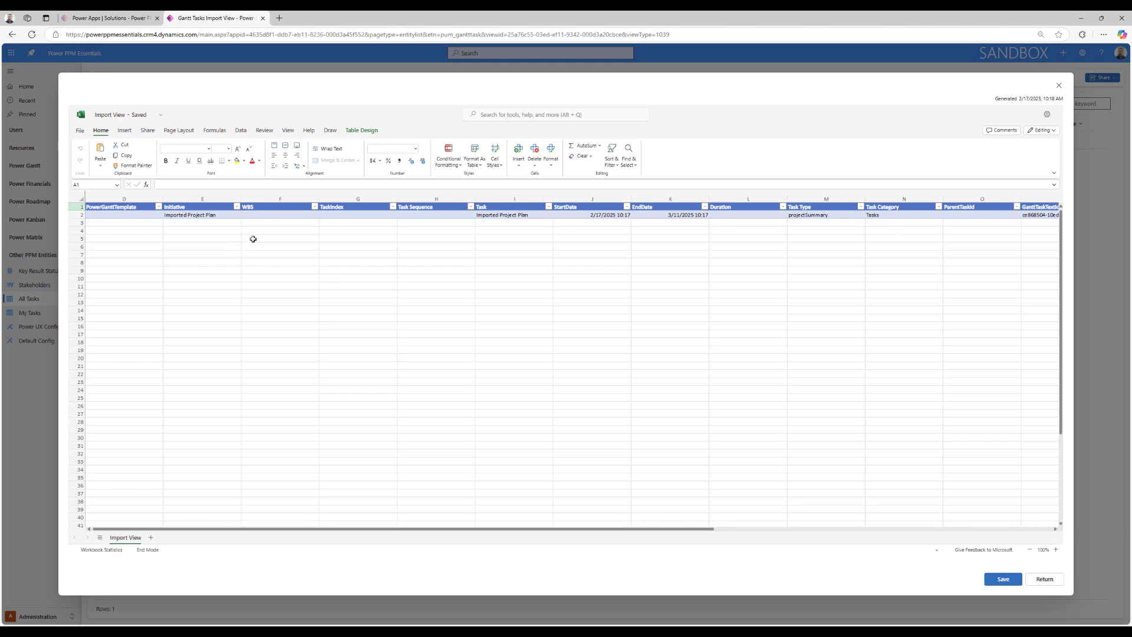
Step: Examine the import sheet's columns from Initiative through Duration, including the input hints on the Initiative and Duration cells
{"action": "left_click", "coordinate": [202, 195]}
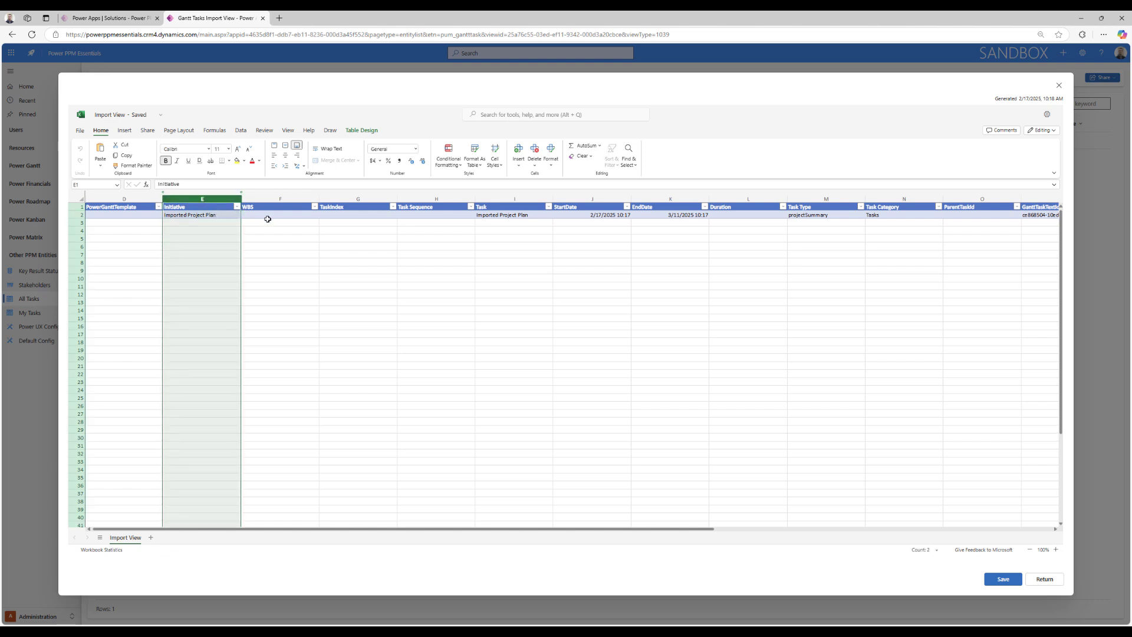
{"action": "left_click", "coordinate": [219, 214]}
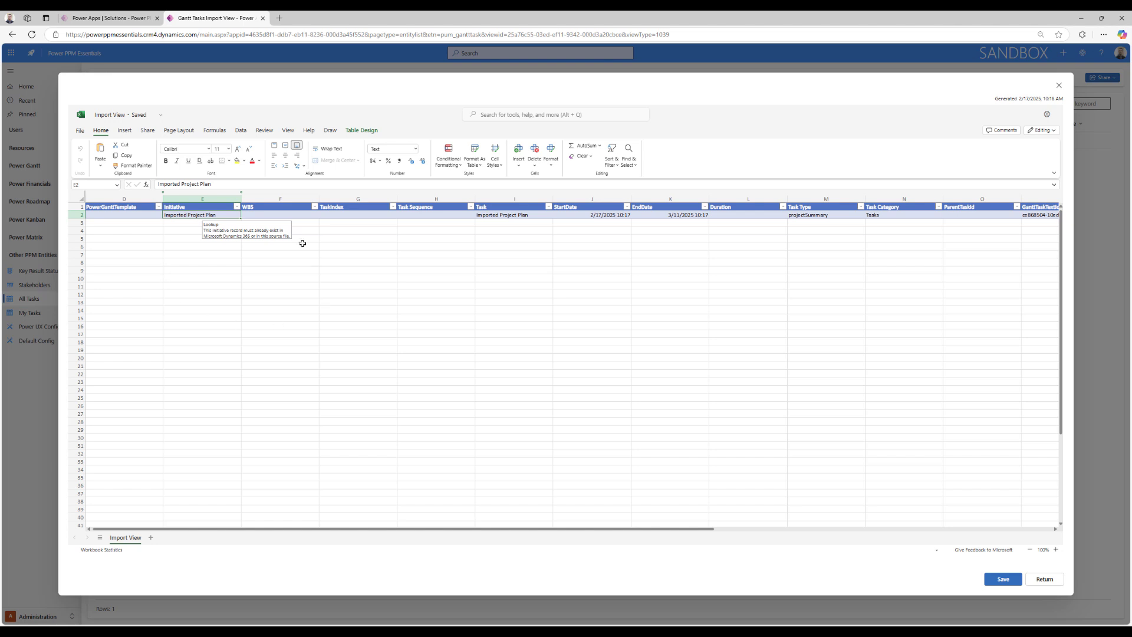
{"action": "left_click", "coordinate": [284, 194]}
{"action": "left_click", "coordinate": [358, 197]}
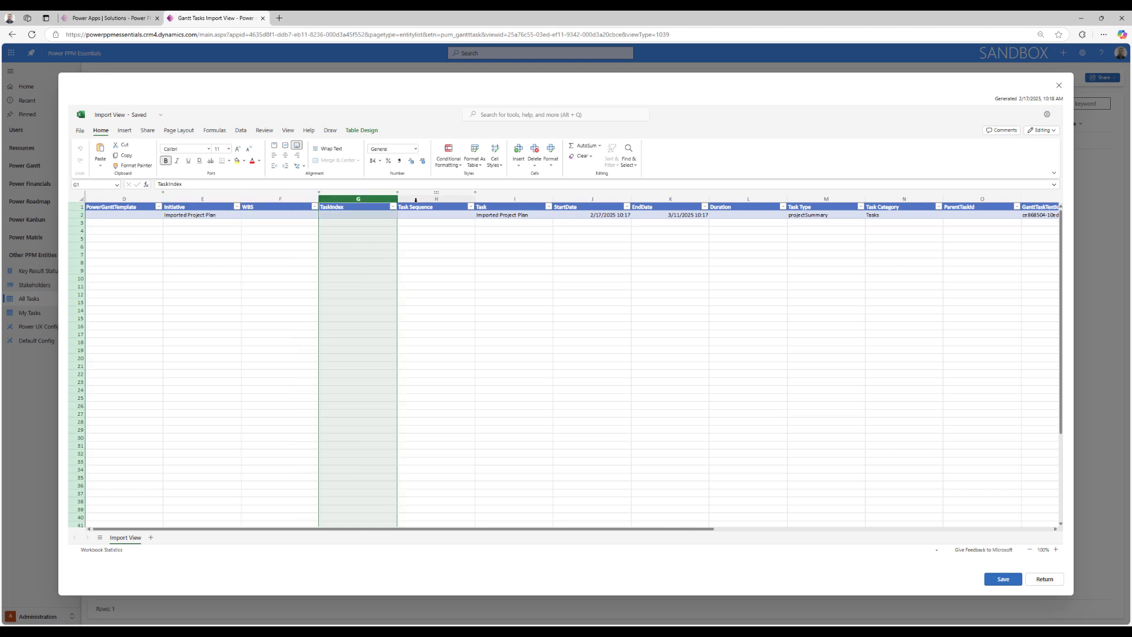
{"action": "left_click", "coordinate": [436, 196]}
{"action": "left_click", "coordinate": [575, 197]}
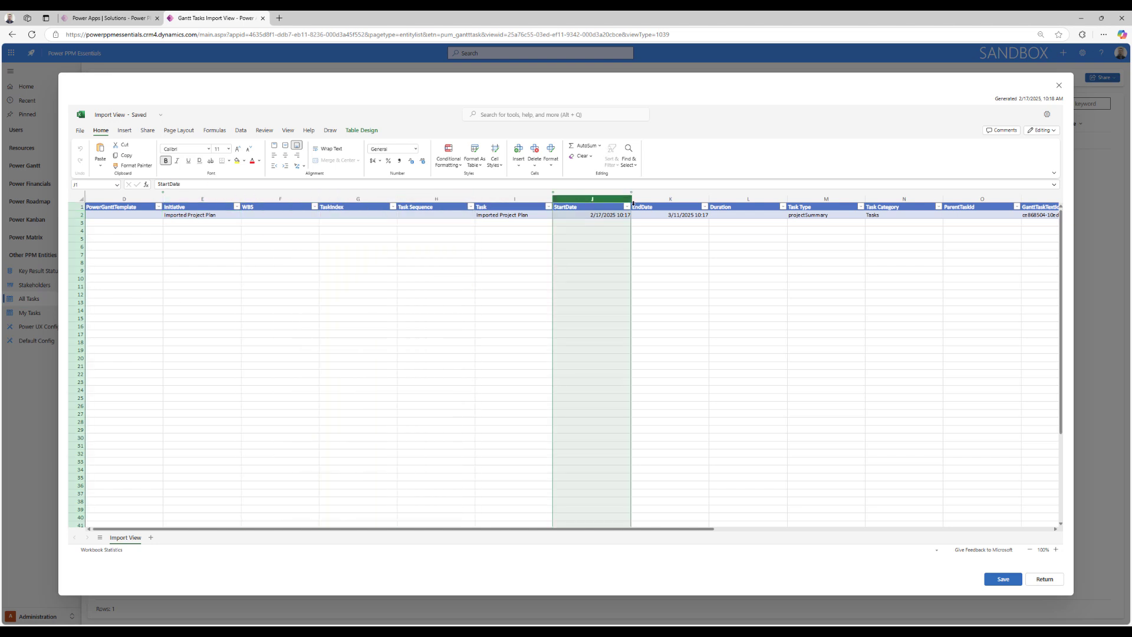
{"action": "left_click", "coordinate": [670, 196]}
{"action": "left_click", "coordinate": [765, 194]}
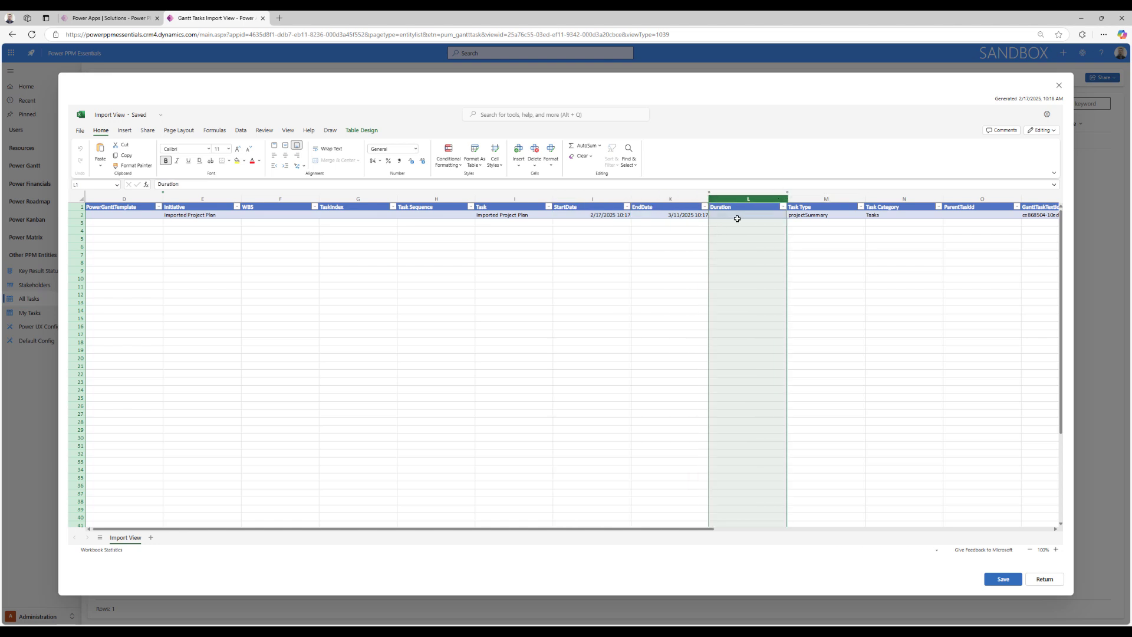
{"action": "left_click", "coordinate": [736, 216]}
{"action": "left_click", "coordinate": [720, 230]}
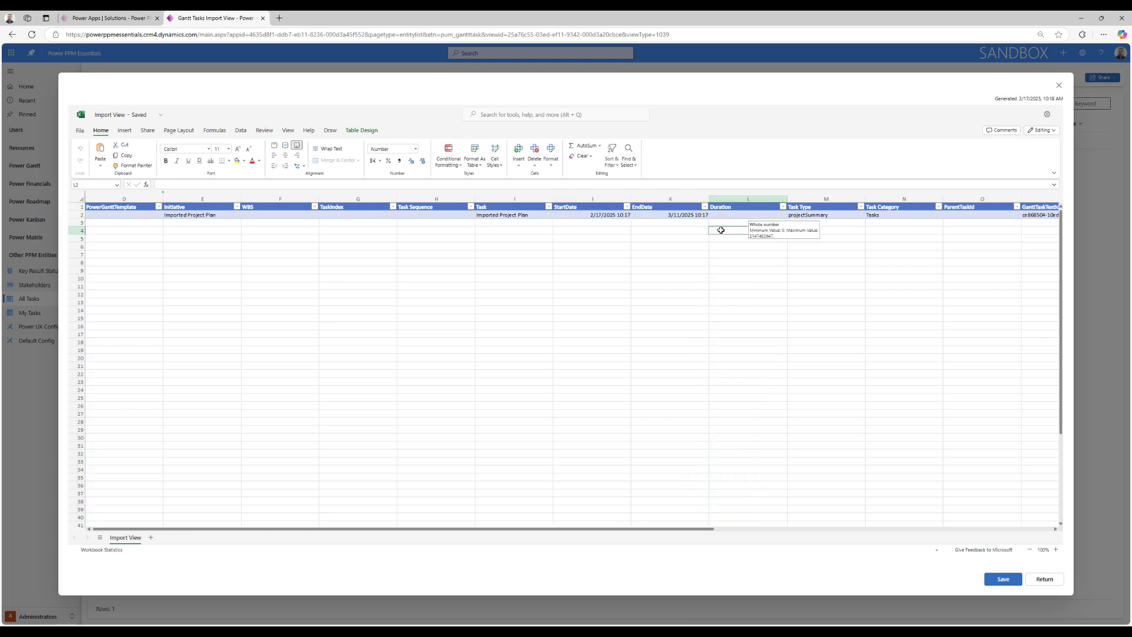
Step: Switch to the Simple Gantt chart workbook in Excel and inspect the Initiation row's task, WBS and index cells
{"action": "left_click", "coordinate": [481, 630]}
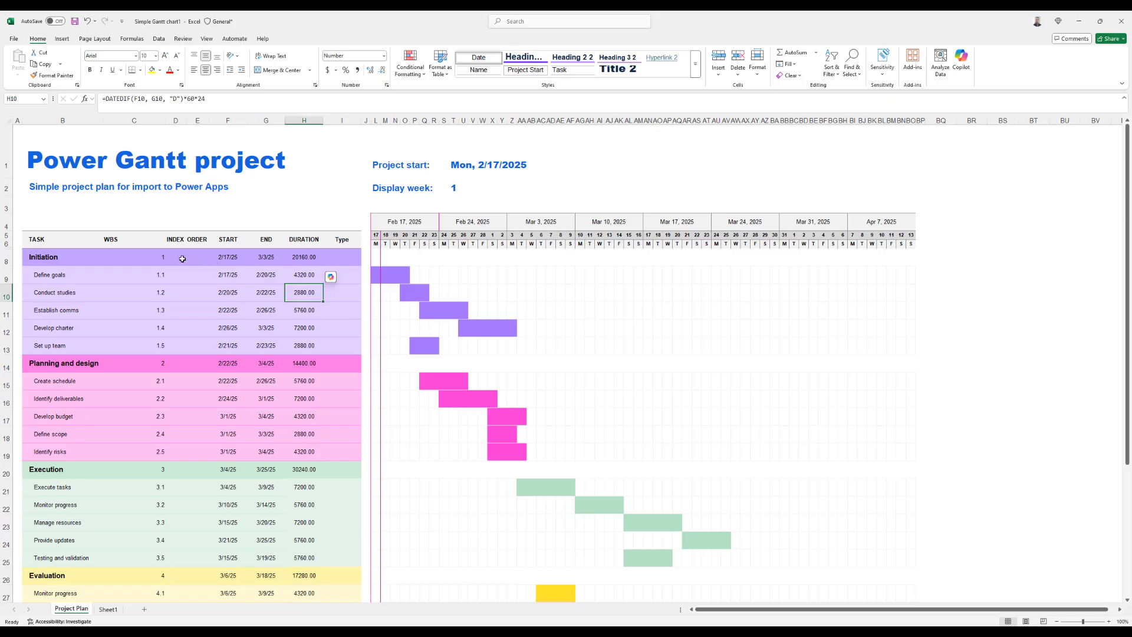
{"action": "left_click", "coordinate": [66, 255]}
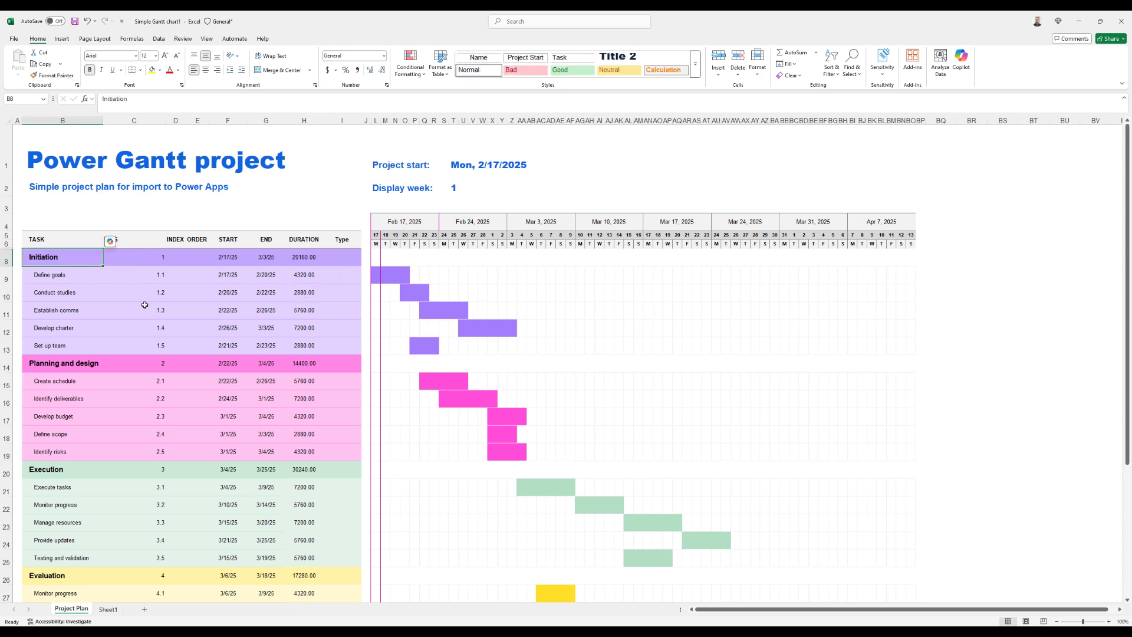
{"action": "left_click", "coordinate": [162, 252]}
{"action": "left_click", "coordinate": [181, 258]}
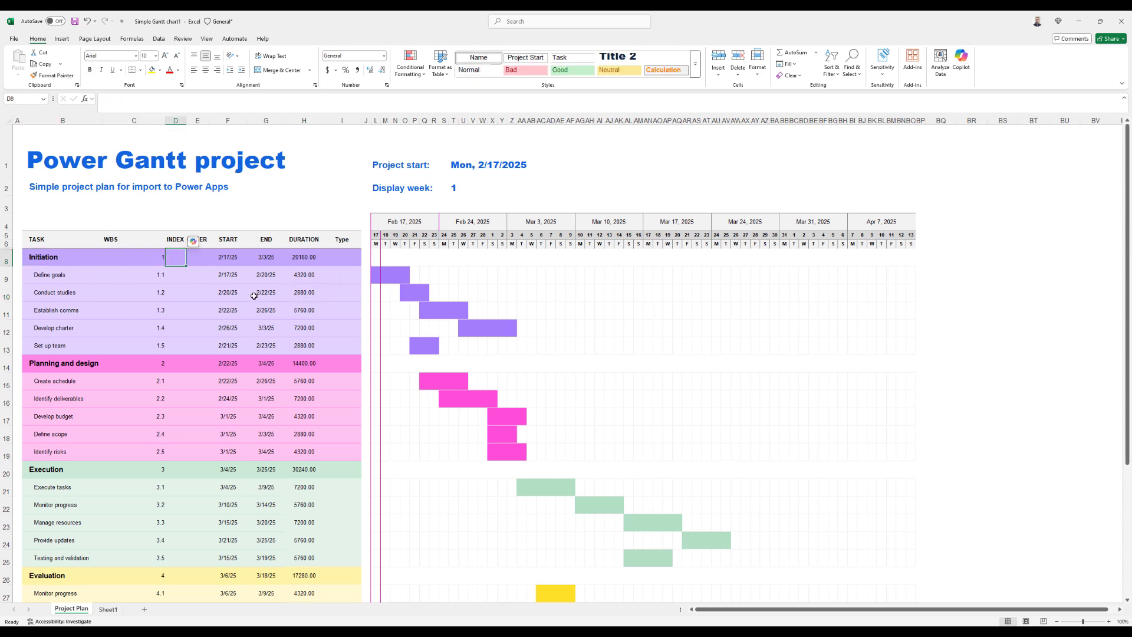
Step: Number the ORDER column consecutively from 1 to 7, from the Initiation row down to Planning and design
{"action": "left_click", "coordinate": [197, 257]}
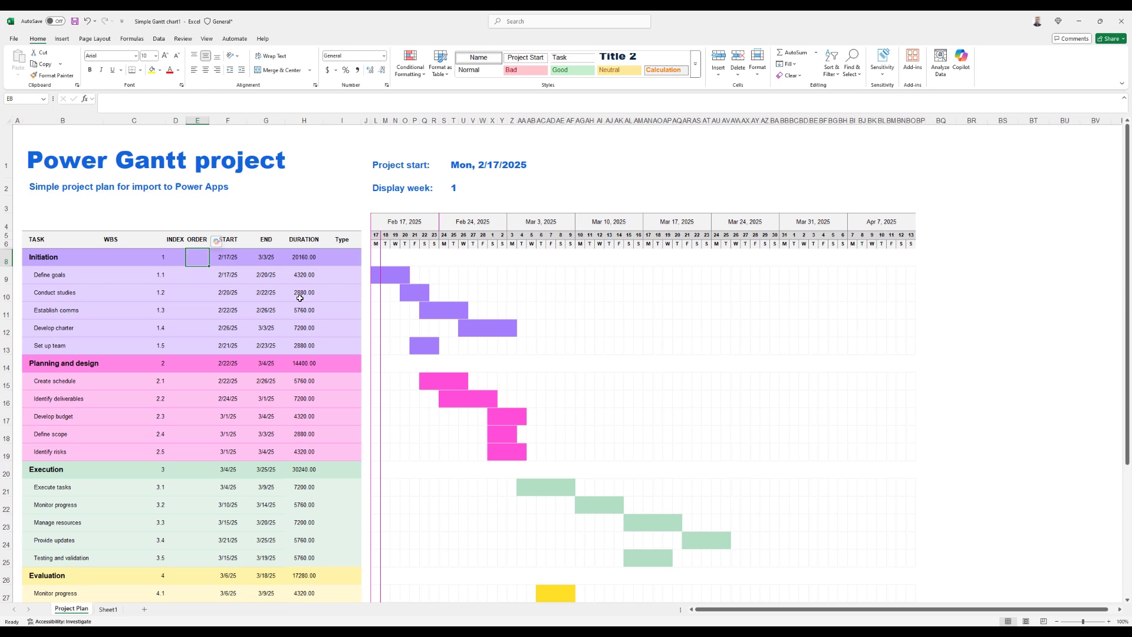
{"action": "type", "text": "1"}
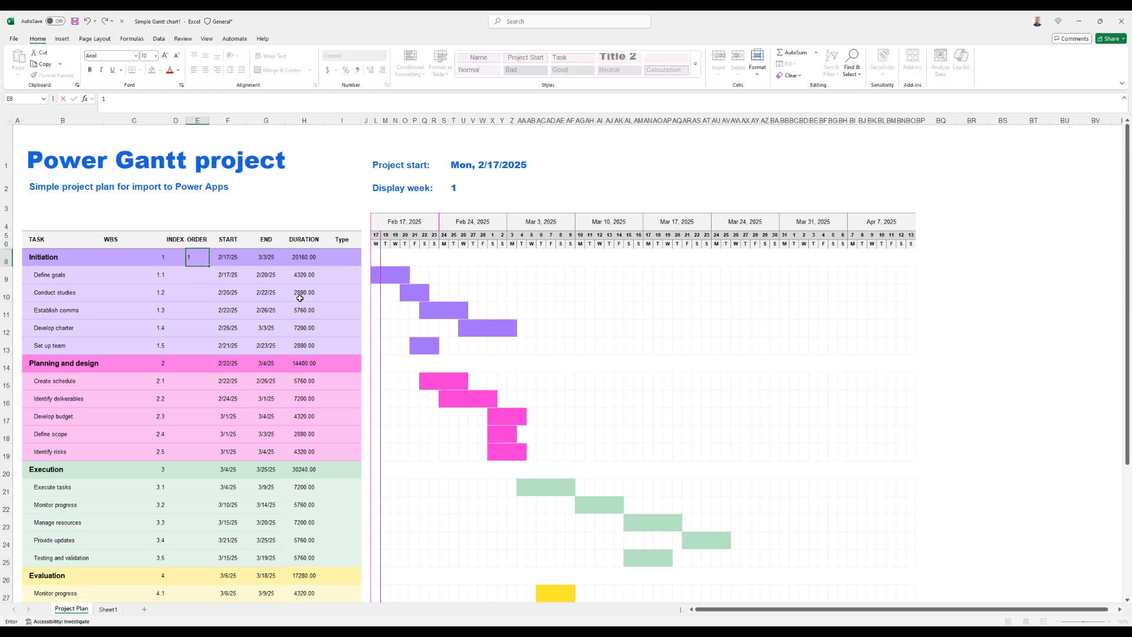
{"action": "key", "text": "Return"}
{"action": "type", "text": "2"}
{"action": "key", "text": "Return"}
{"action": "type", "text": "3"}
{"action": "key", "text": "Return"}
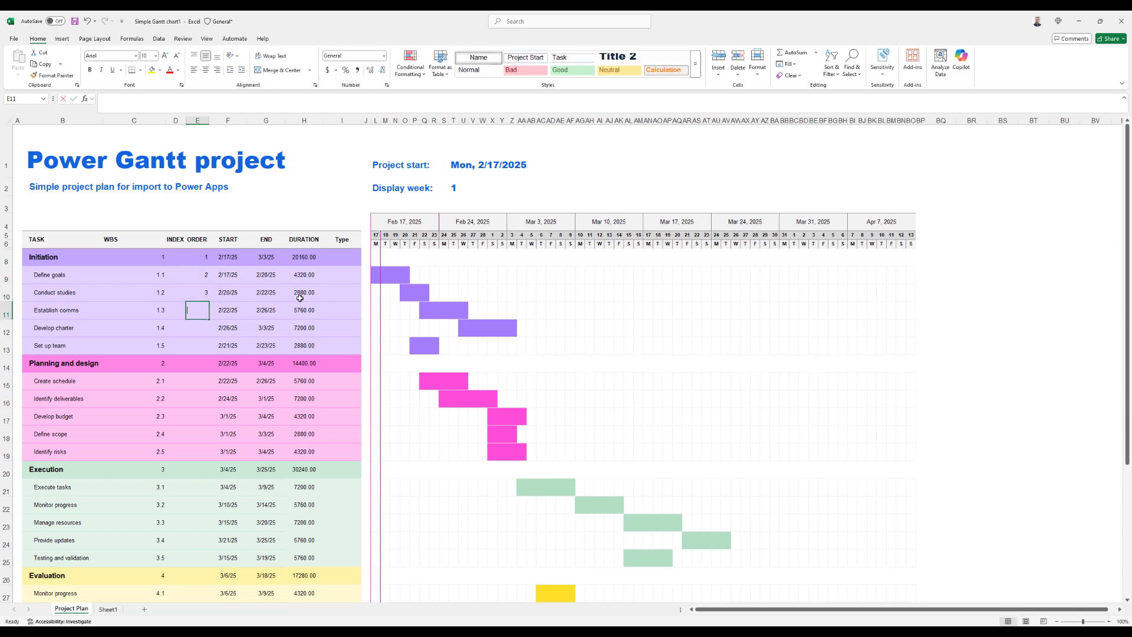
{"action": "type", "text": "4"}
{"action": "key", "text": "Return"}
{"action": "type", "text": "5"}
{"action": "key", "text": "Return"}
{"action": "type", "text": "6"}
{"action": "key", "text": "Return"}
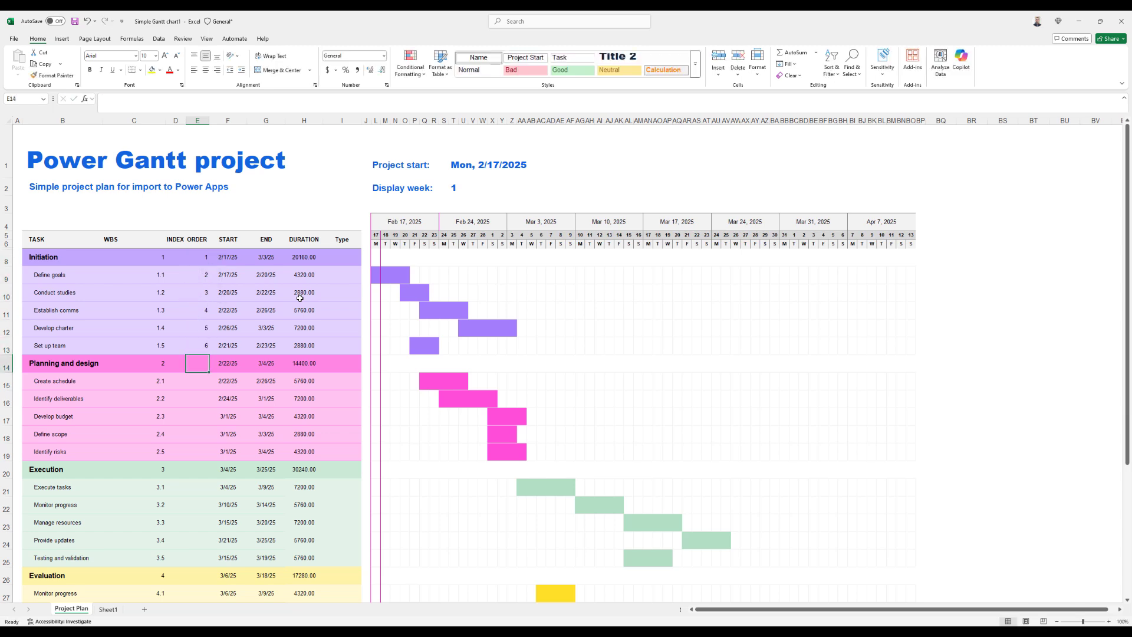
{"action": "type", "text": "7"}
{"action": "key", "text": "Return"}
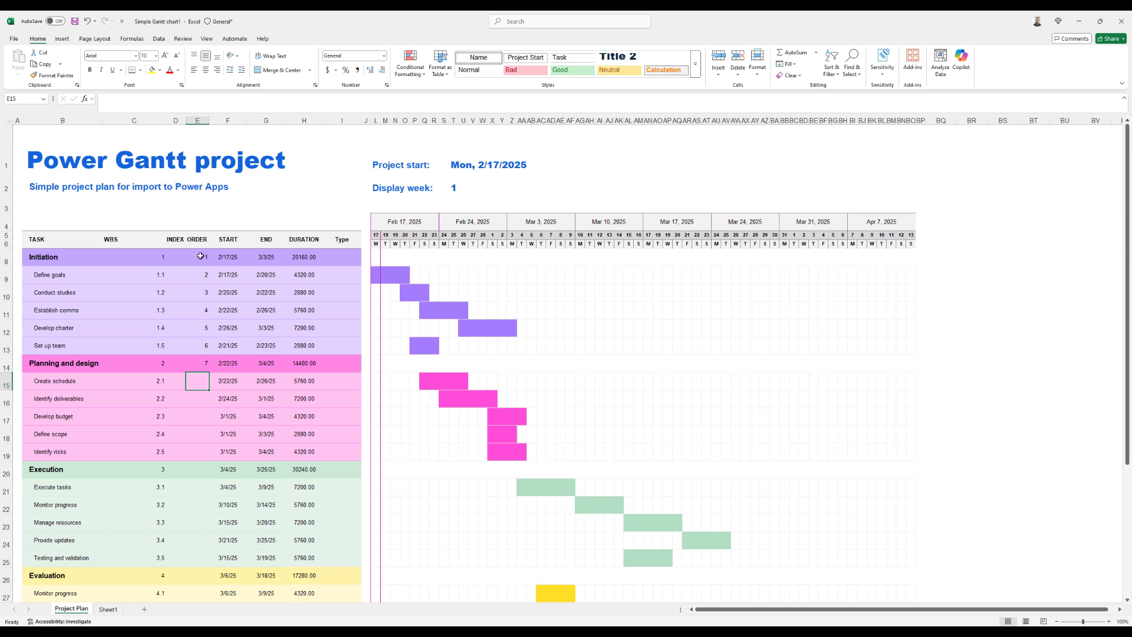
Step: Continue the ORDER numbering consecutively from 8 to 24, starting at the Create schedule row
{"action": "left_click_drag", "start_coordinate": [200, 257], "coordinate": [209, 599]}
{"action": "key", "text": "ctrl+z"}
{"action": "left_click", "coordinate": [203, 382]}
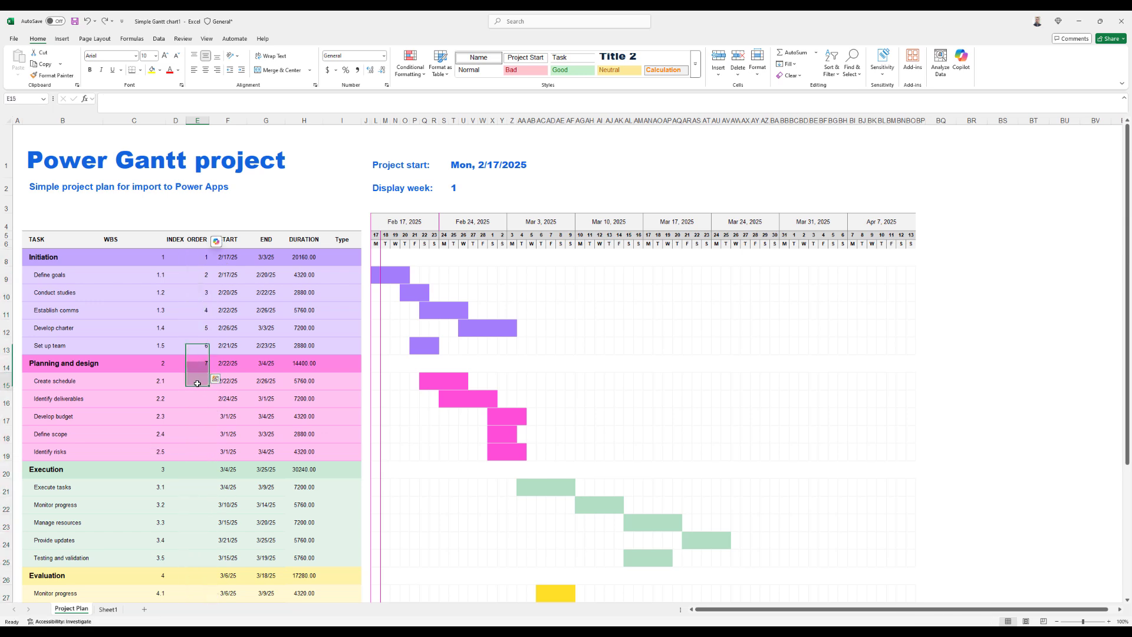
{"action": "type", "text": "8"}
{"action": "key", "text": "Return"}
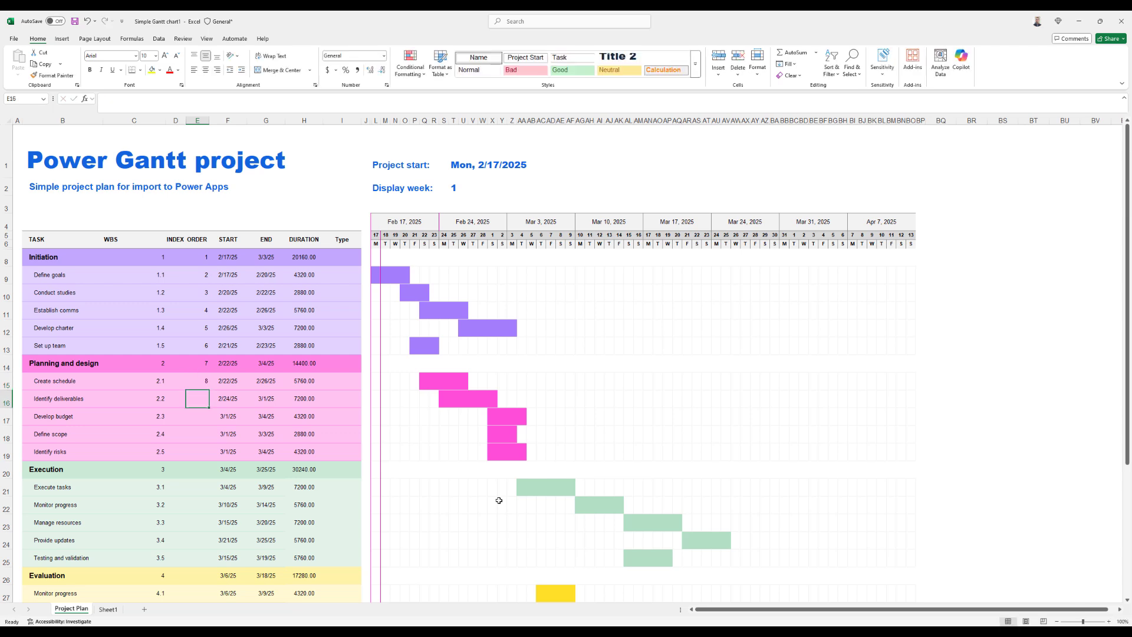
{"action": "type", "text": "9"}
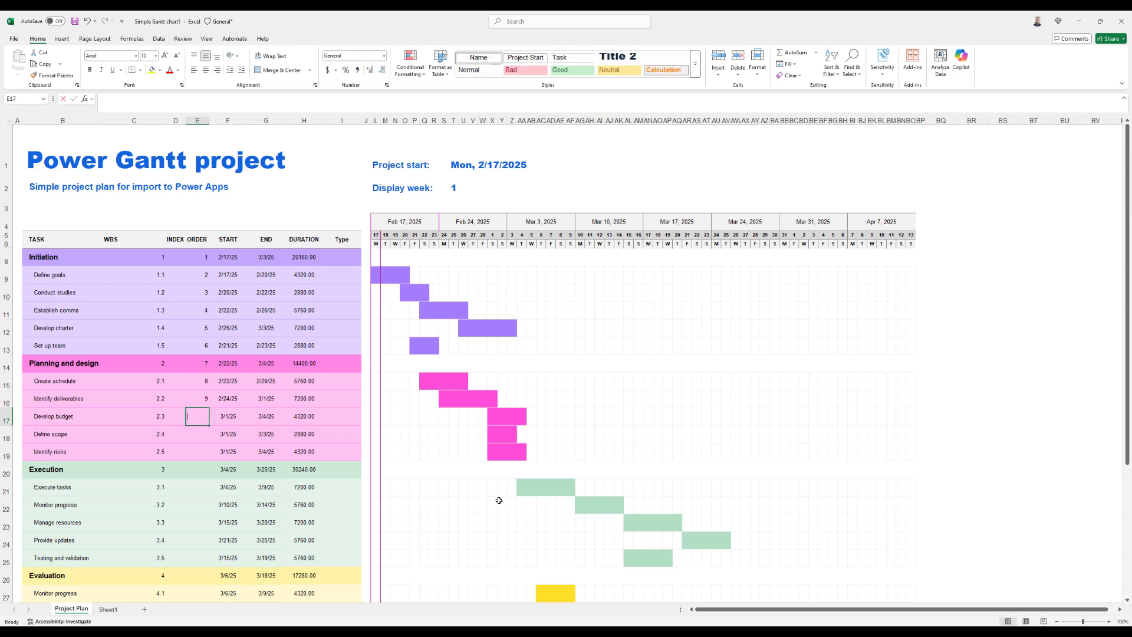
{"action": "type", "text": " 10 11 12 13 14 15 16 17 18 19 20 21 22 23 24"}
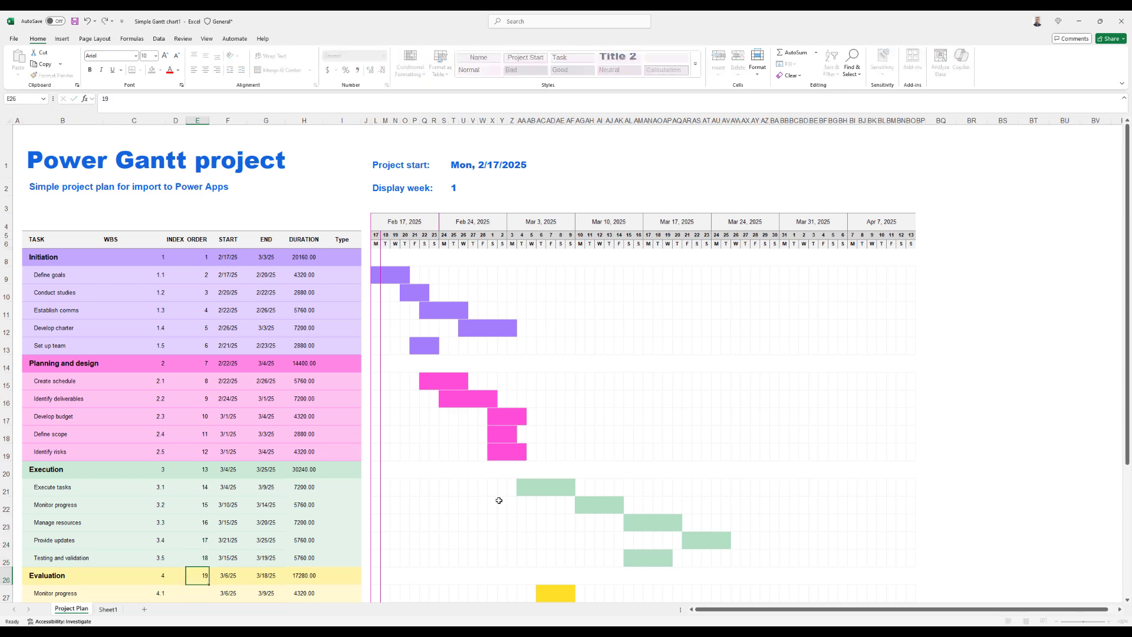
{"action": "key", "text": "Return"}
{"action": "scroll", "coordinate": [246, 320], "scroll_direction": "up", "scroll_amount": 2}
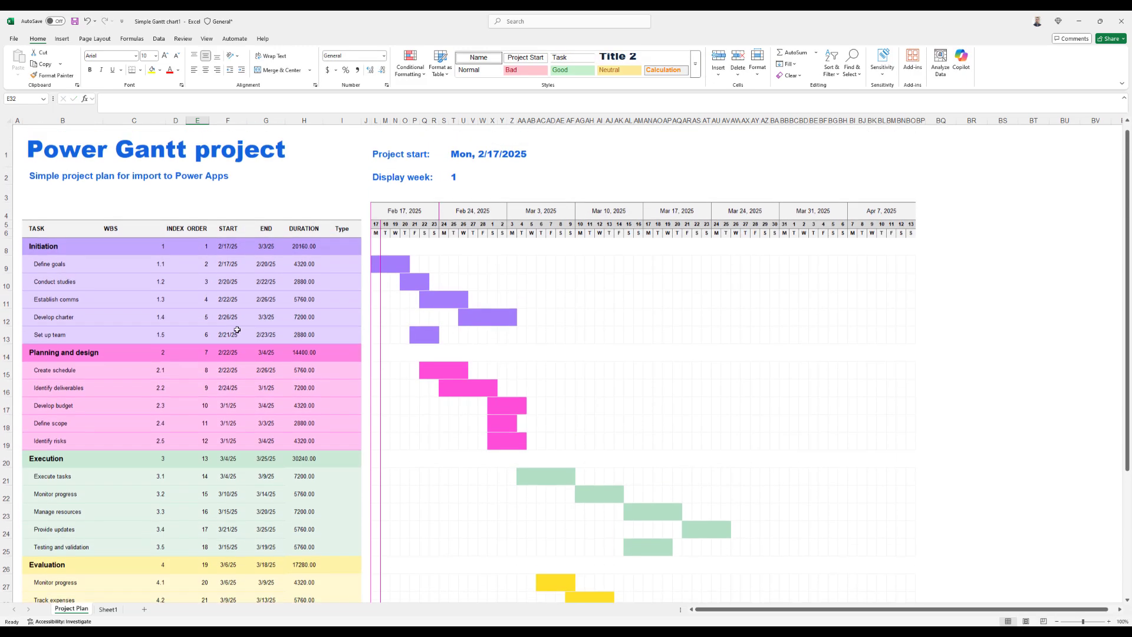
Step: Fill the INDEX column for the Initiation phase: 0 for Initiation, and 0 to 4 for its tasks Define goals through Set up team
{"action": "left_click", "coordinate": [176, 257]}
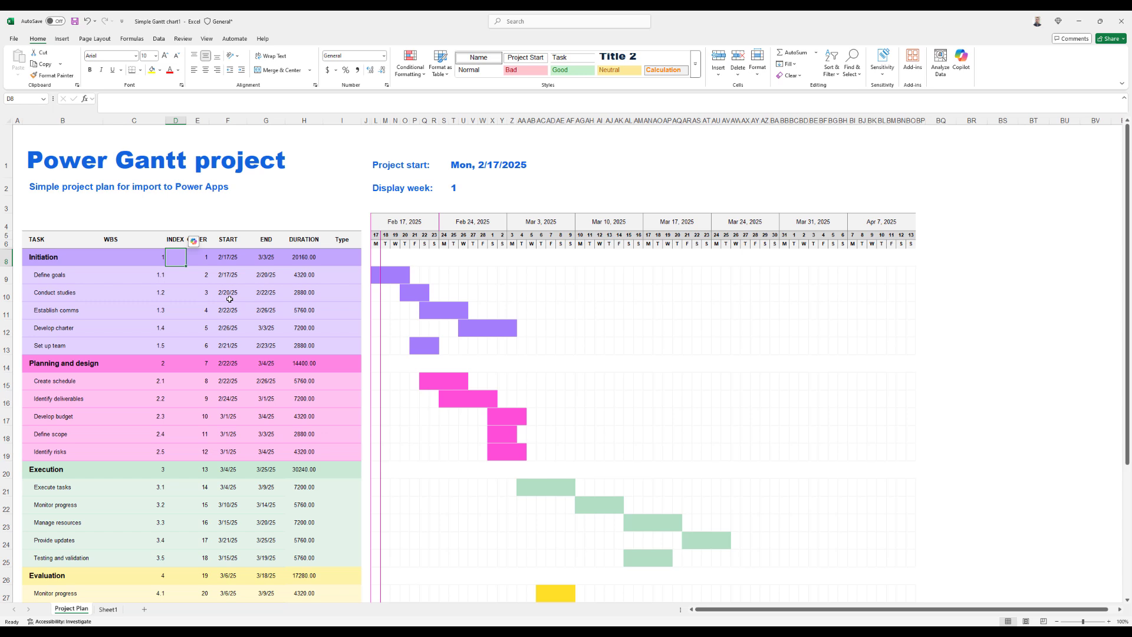
{"action": "type", "text": "0"}
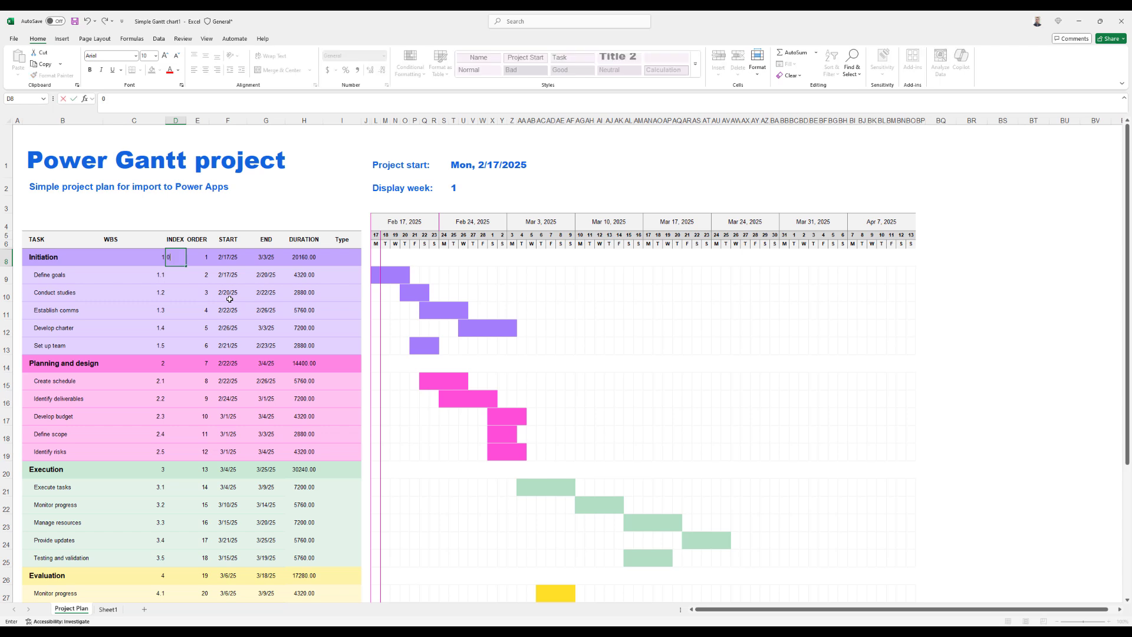
{"action": "key", "text": "Return"}
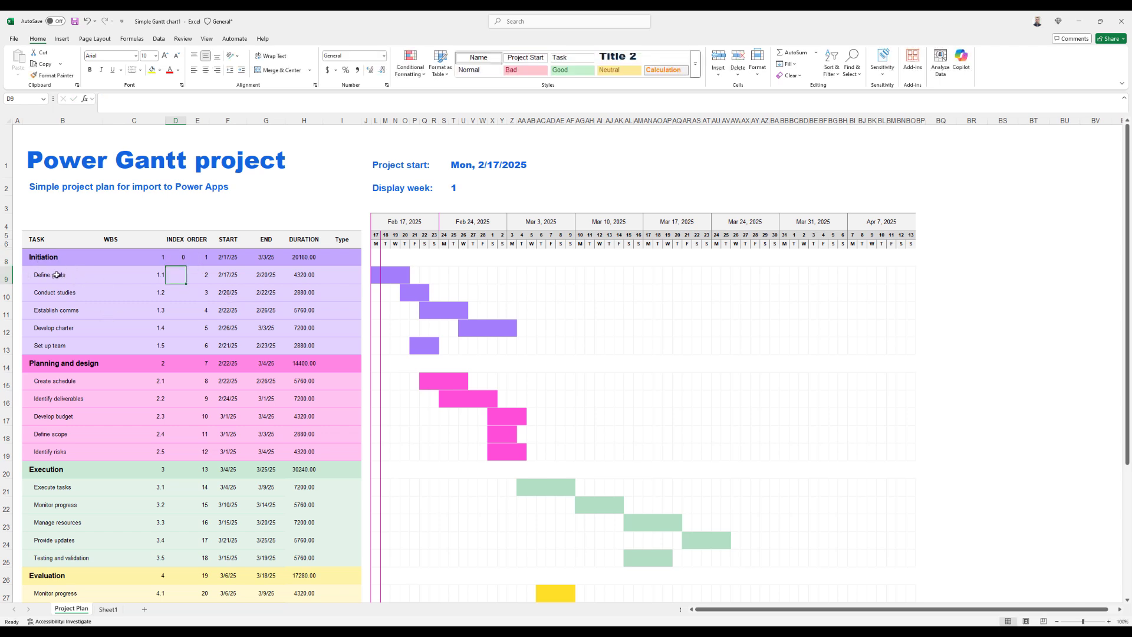
{"action": "type", "text": "0"}
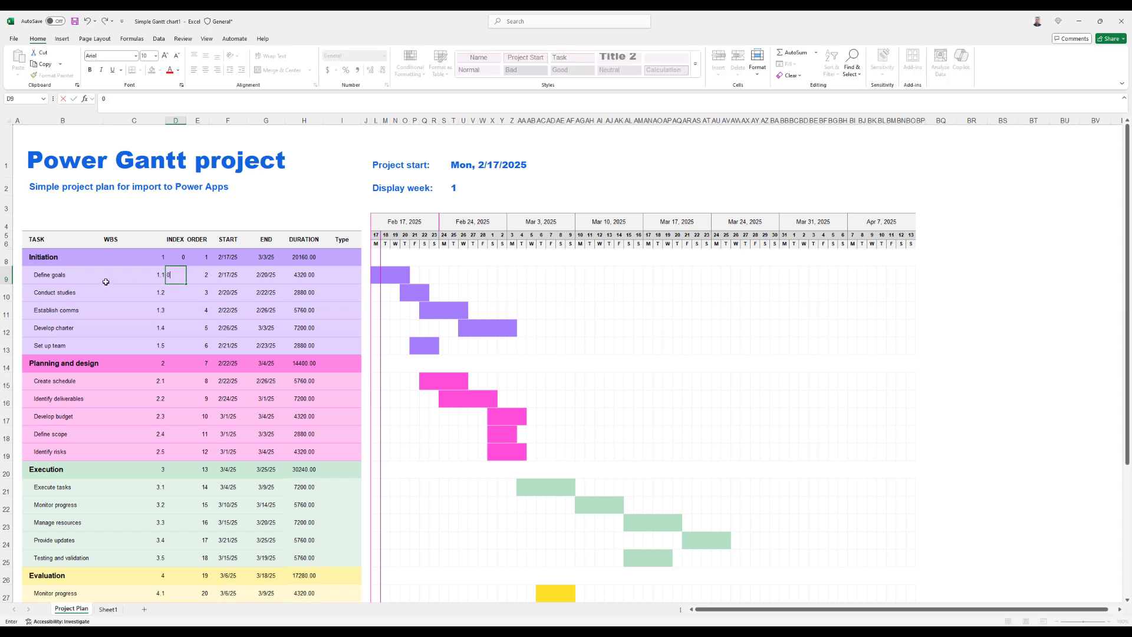
{"action": "key", "text": "Return"}
{"action": "type", "text": "1"}
{"action": "key", "text": "Return"}
{"action": "type", "text": "2"}
{"action": "key", "text": "Return"}
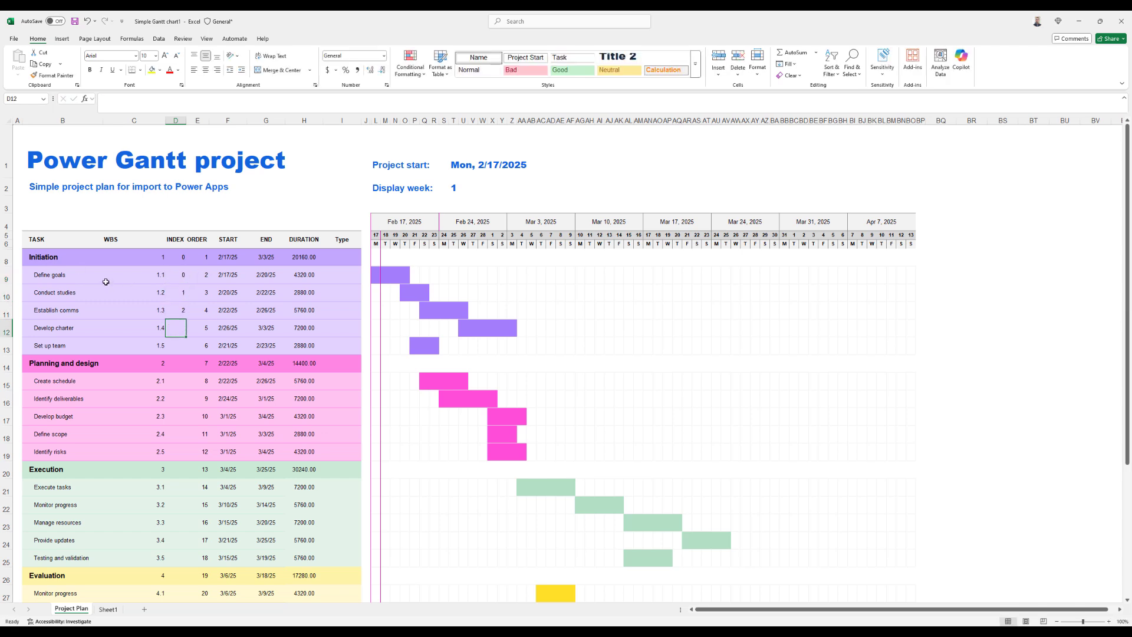
{"action": "type", "text": "3"}
{"action": "key", "text": "Return"}
{"action": "type", "text": "4"}
{"action": "key", "text": "Return"}
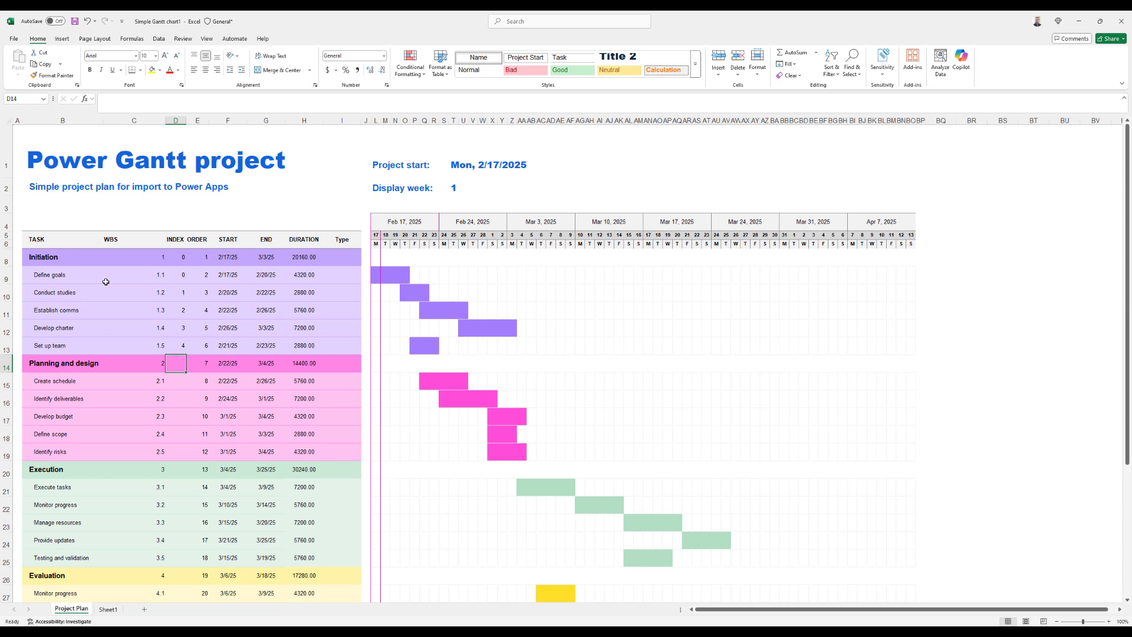
Step: Fill the INDEX column for Planning and design: 1 for the phase, and 0 to 4 for its tasks Create schedule through Identify risks
{"action": "type", "text": "1"}
{"action": "key", "text": "Return"}
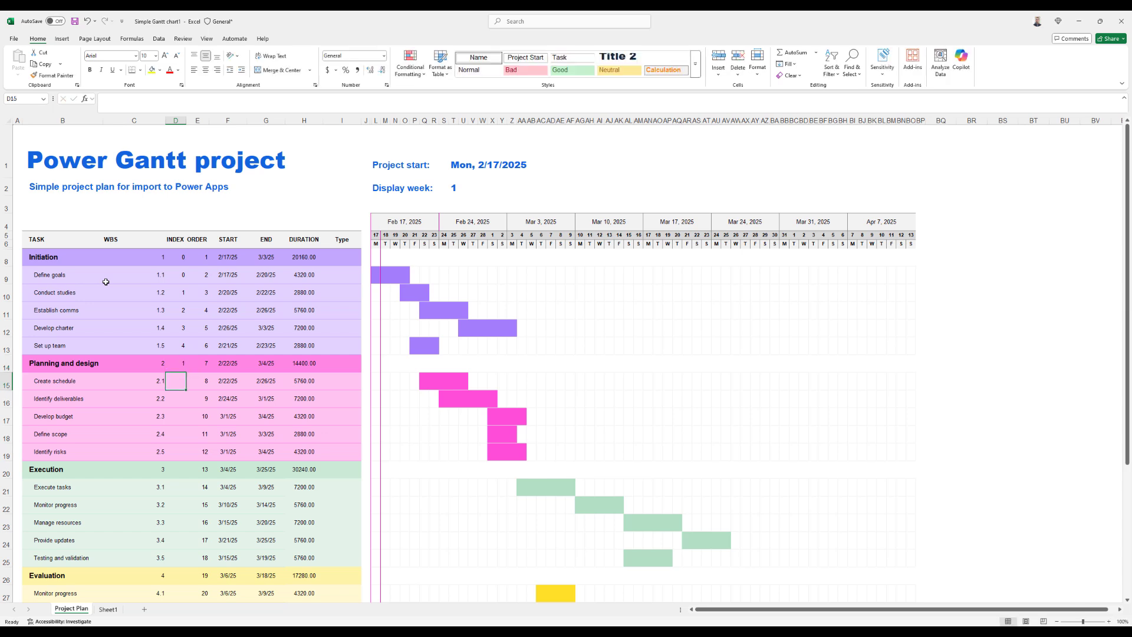
{"action": "type", "text": "0"}
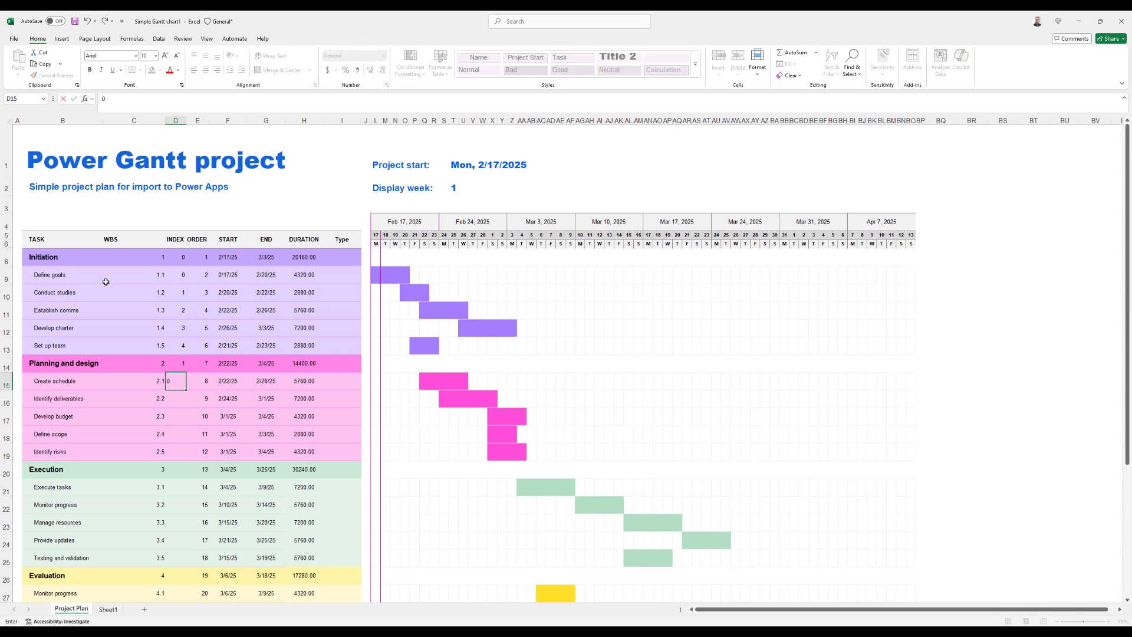
{"action": "key", "text": "Return"}
{"action": "type", "text": "1"}
{"action": "key", "text": "Return"}
{"action": "type", "text": "2"}
{"action": "key", "text": "Return"}
{"action": "type", "text": "3"}
{"action": "key", "text": "Return"}
{"action": "type", "text": "4"}
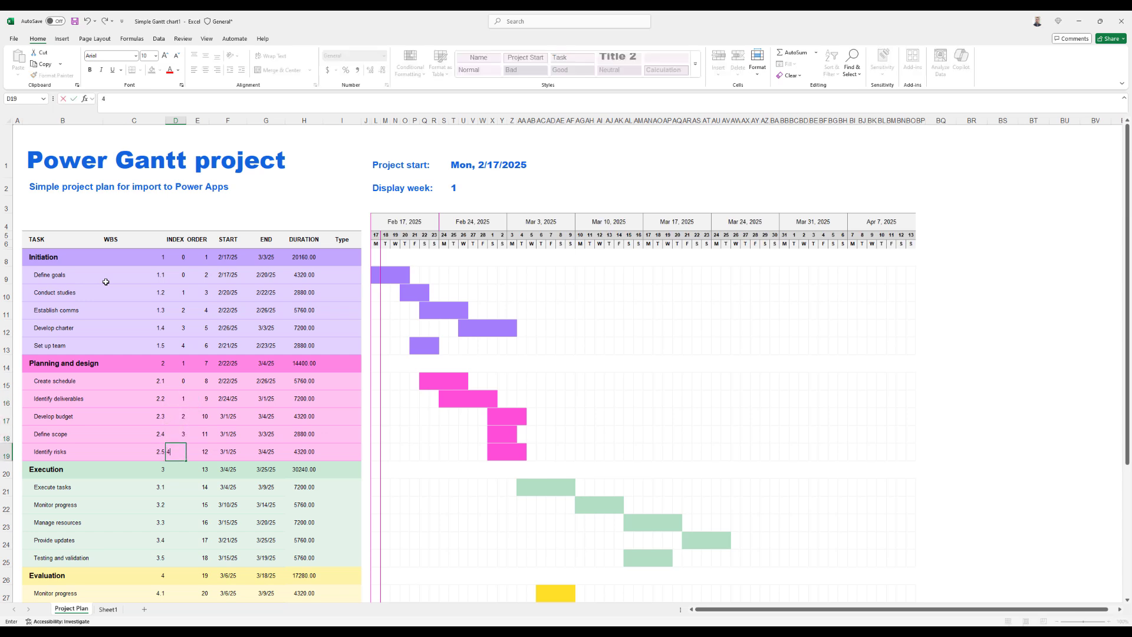
{"action": "key", "text": "Return"}
Step: Fill the INDEX column for Execution: 2 for the phase, and 0 to 4 for its tasks Execute tasks through Testing and validation
{"action": "type", "text": "2"}
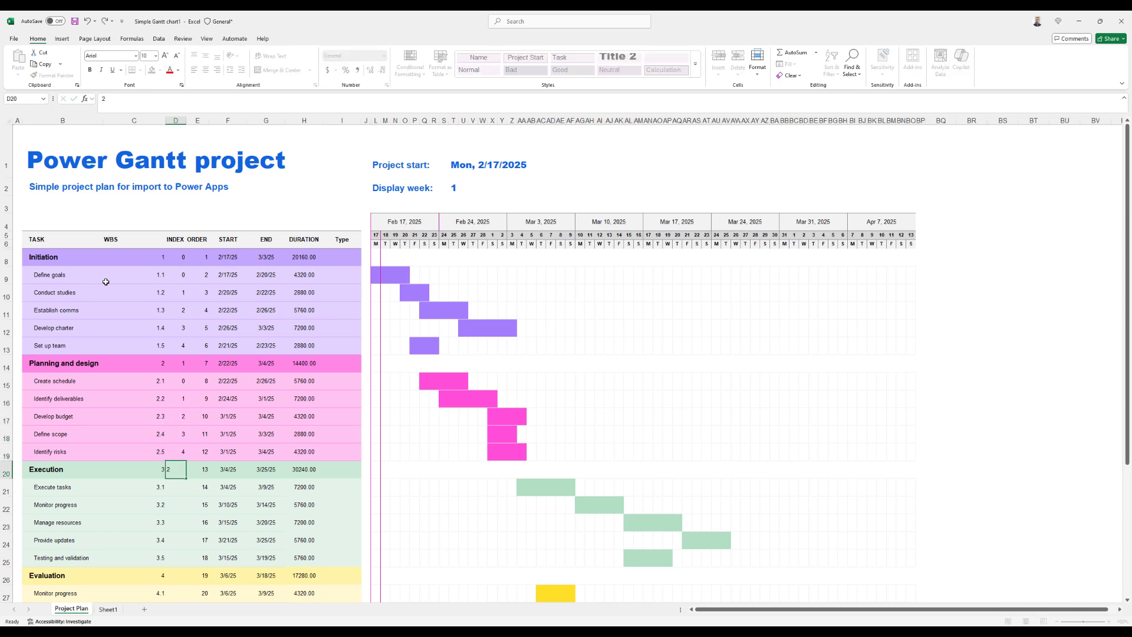
{"action": "key", "text": "Return"}
{"action": "type", "text": "0"}
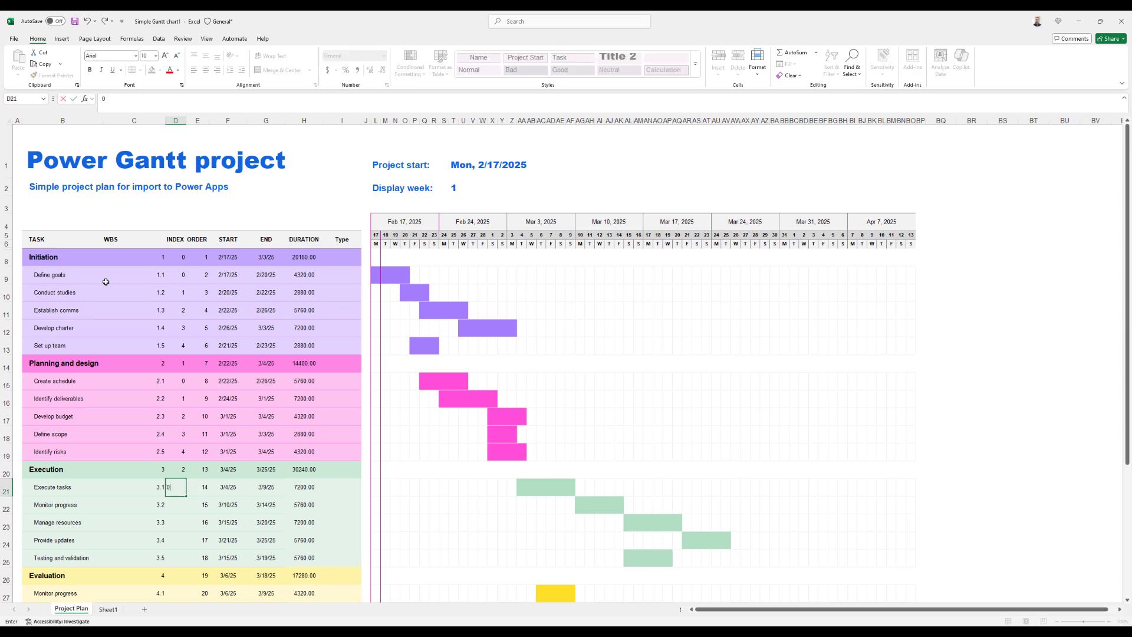
{"action": "key", "text": "Return"}
{"action": "type", "text": "1"}
{"action": "key", "text": "Return"}
{"action": "type", "text": "2"}
{"action": "key", "text": "Return"}
{"action": "type", "text": "3"}
{"action": "key", "text": "Return"}
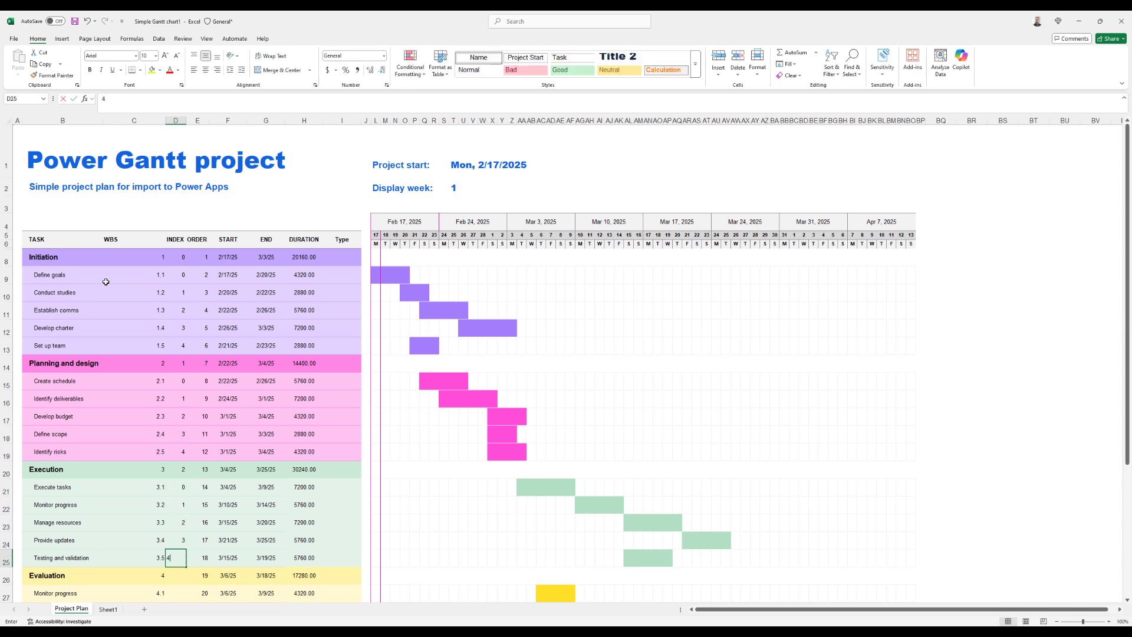
{"action": "type", "text": "4"}
{"action": "key", "text": "Return"}
Step: Fill the INDEX column for Evaluation: 3 for the phase, and 0 to 4 for its tasks Monitor progress through Gather feedback
{"action": "type", "text": "3"}
{"action": "key", "text": "Return"}
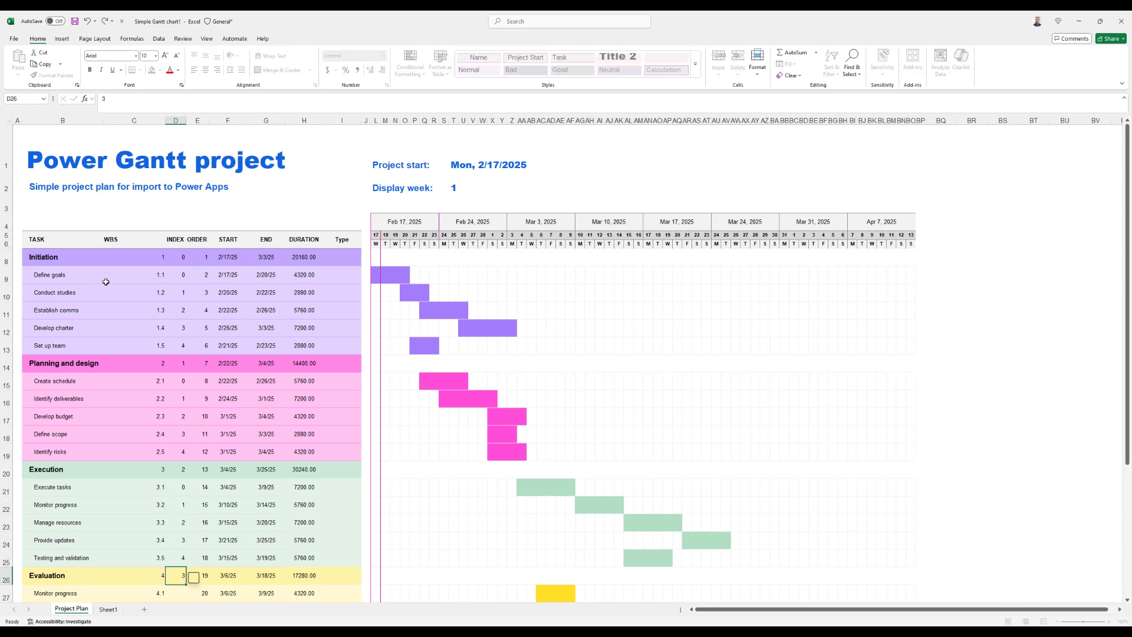
{"action": "type", "text": "0"}
{"action": "key", "text": "Return"}
{"action": "type", "text": "1"}
{"action": "key", "text": "Return"}
{"action": "type", "text": "2"}
{"action": "key", "text": "Return"}
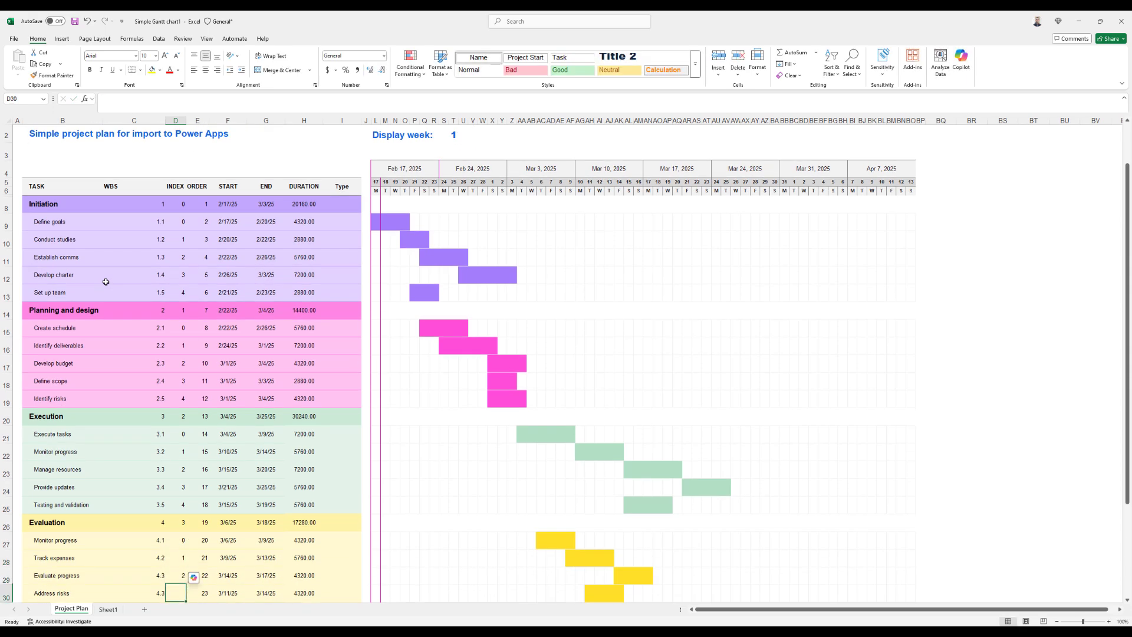
{"action": "type", "text": "3"}
{"action": "key", "text": "Return"}
{"action": "type", "text": "4"}
{"action": "key", "text": "Return"}
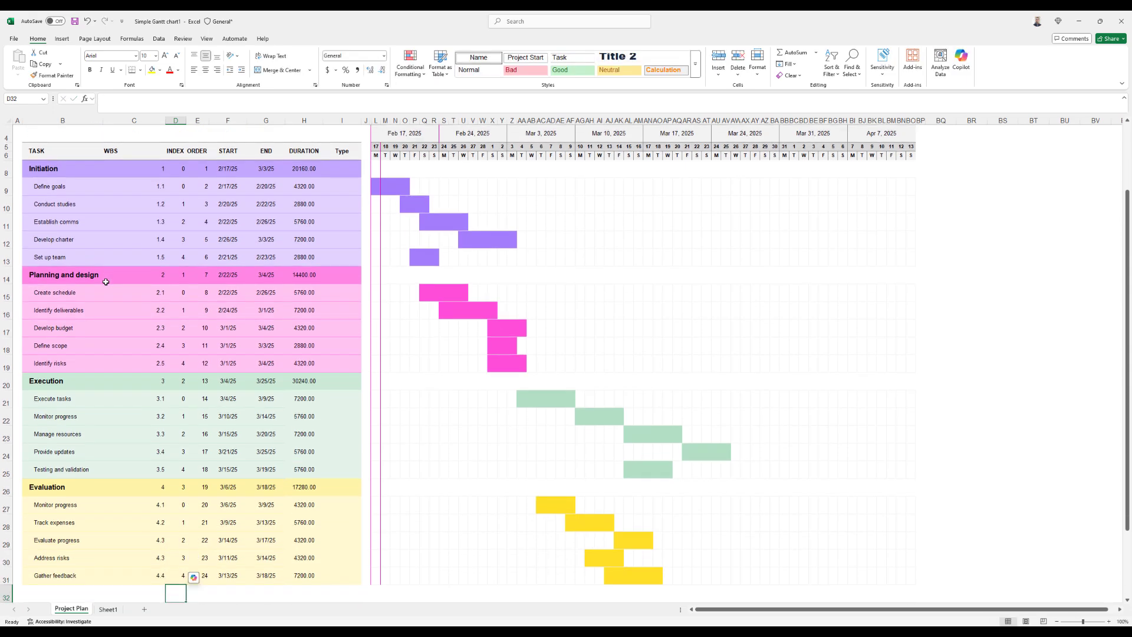
Step: Inspect the Initiation row's start and end dates and the DURATION formulas from Initiation down to Planning and design
{"action": "scroll", "coordinate": [230, 352], "scroll_direction": "up", "scroll_amount": 1}
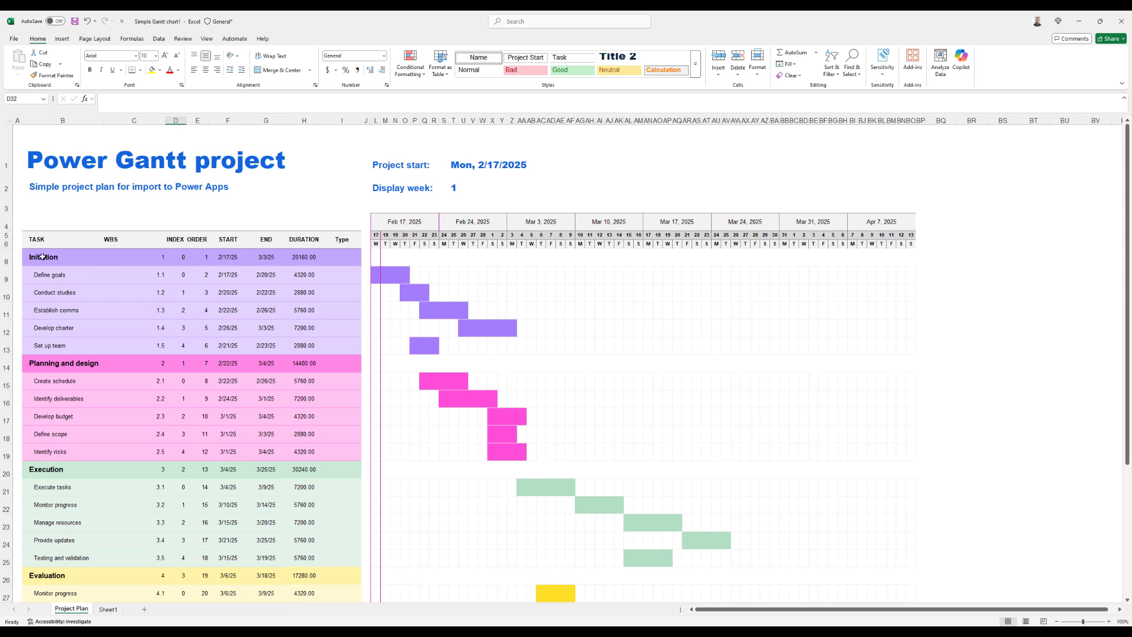
{"action": "left_click", "coordinate": [229, 261]}
{"action": "left_click", "coordinate": [269, 259]}
{"action": "left_click", "coordinate": [306, 259]}
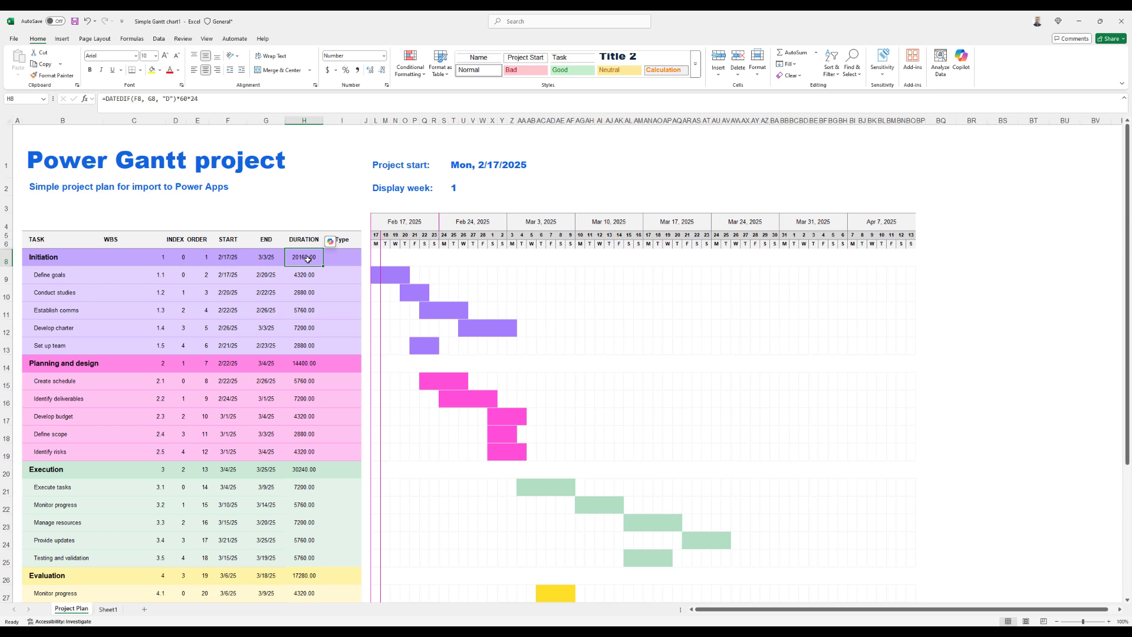
{"action": "left_click", "coordinate": [305, 275]}
{"action": "left_click", "coordinate": [312, 293]}
{"action": "left_click", "coordinate": [312, 311]}
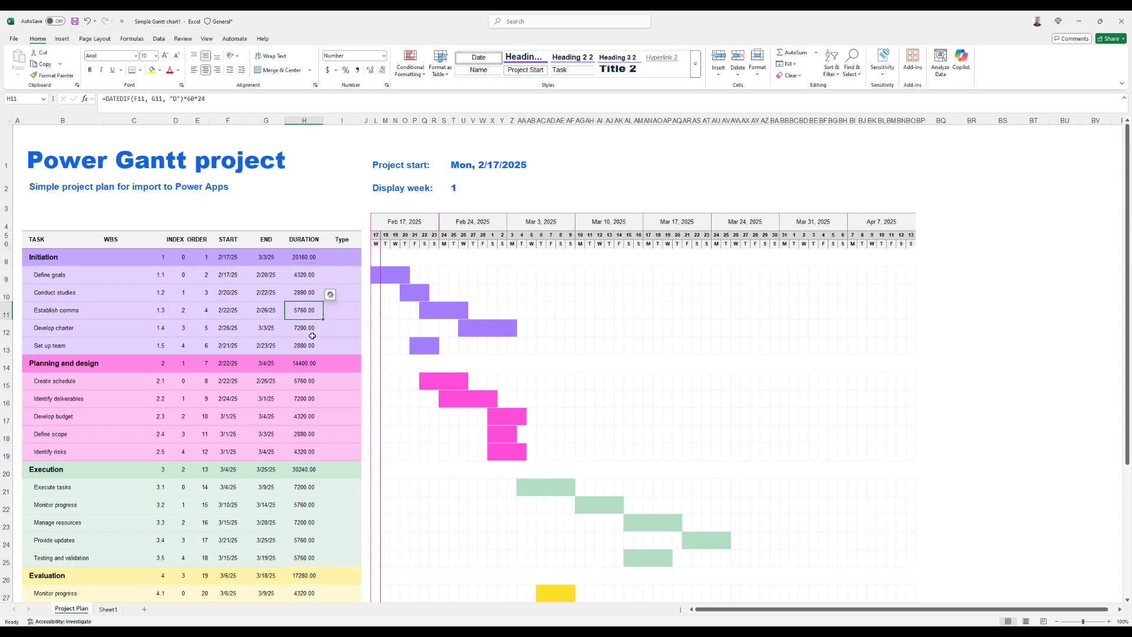
{"action": "left_click", "coordinate": [312, 329]}
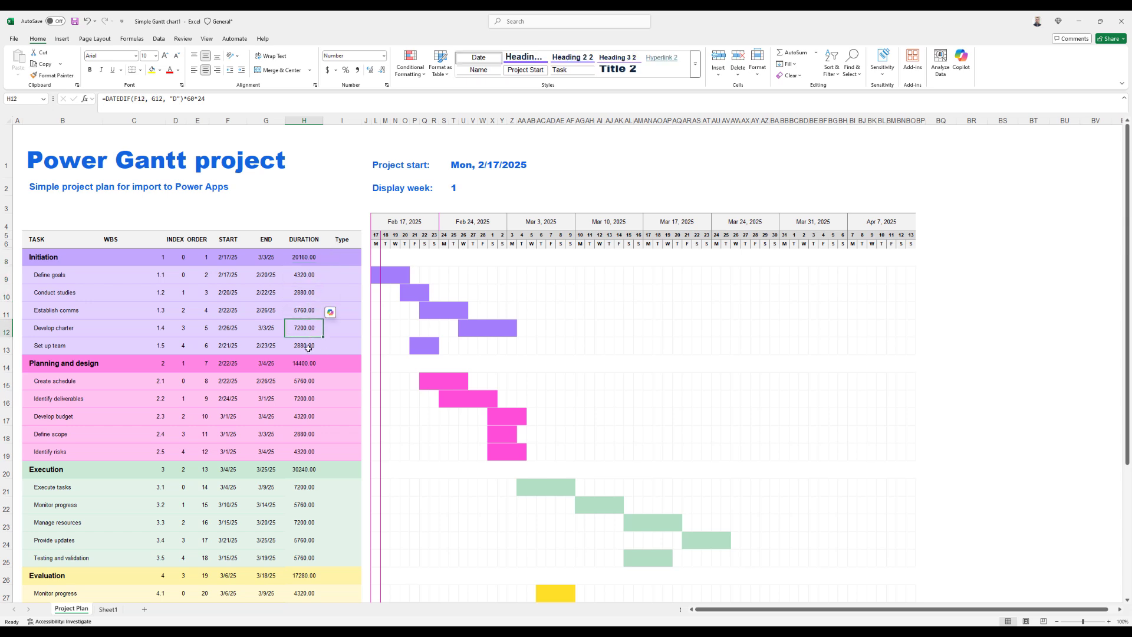
{"action": "left_click", "coordinate": [306, 363]}
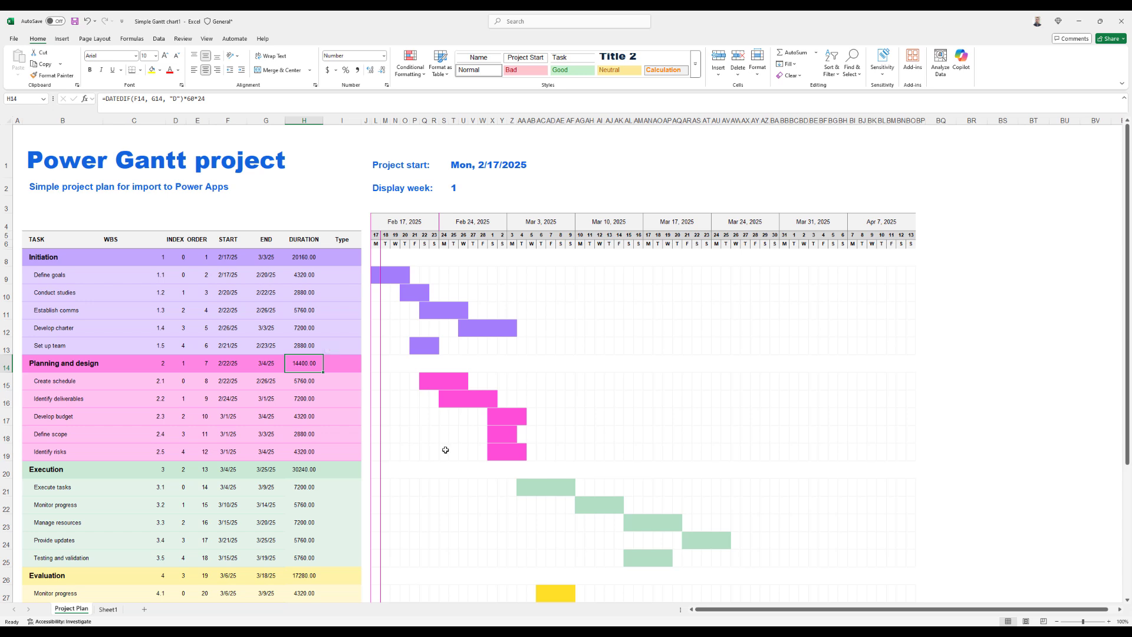
Step: Fill the Type column for the Initiation phase: project for Initiation and task for each of its five tasks
{"action": "left_click", "coordinate": [355, 256]}
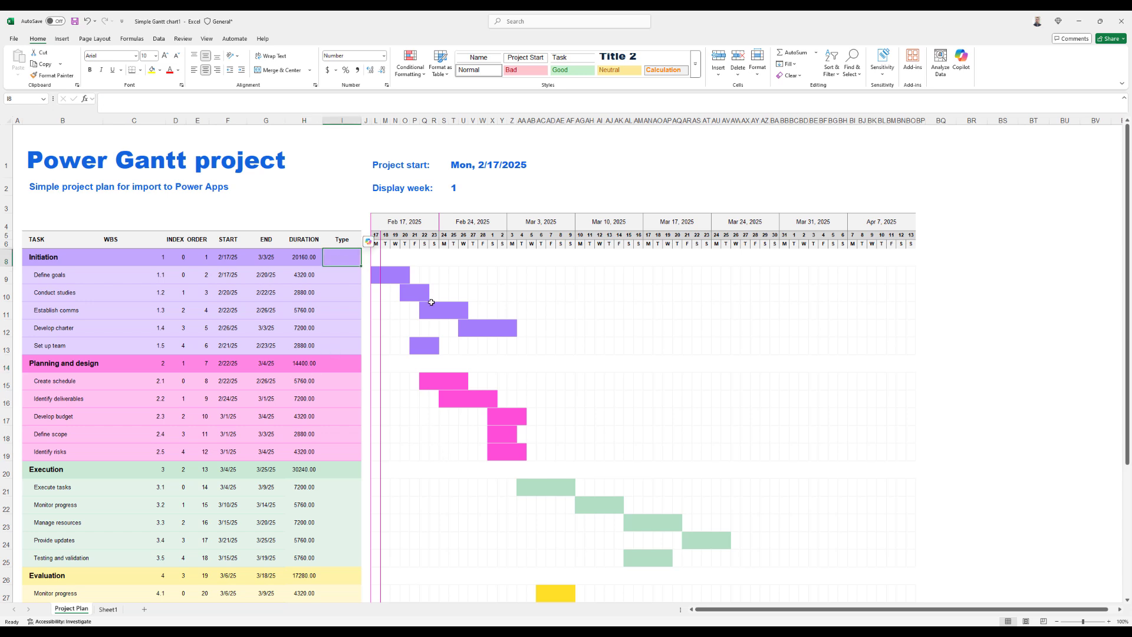
{"action": "type", "text": "project"}
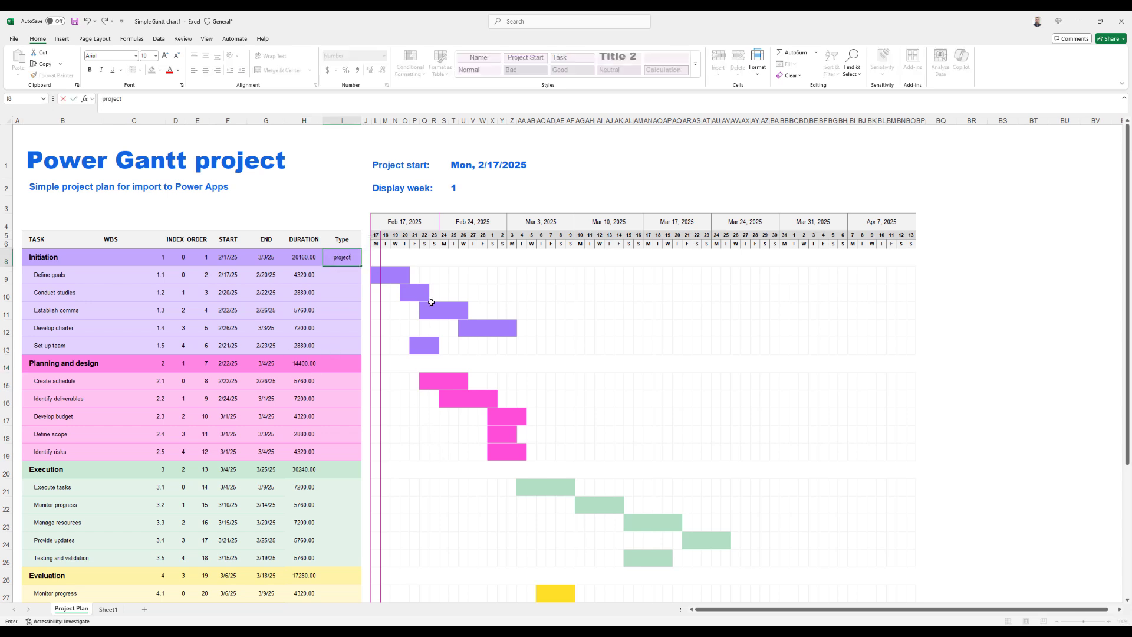
{"action": "key", "text": "Return"}
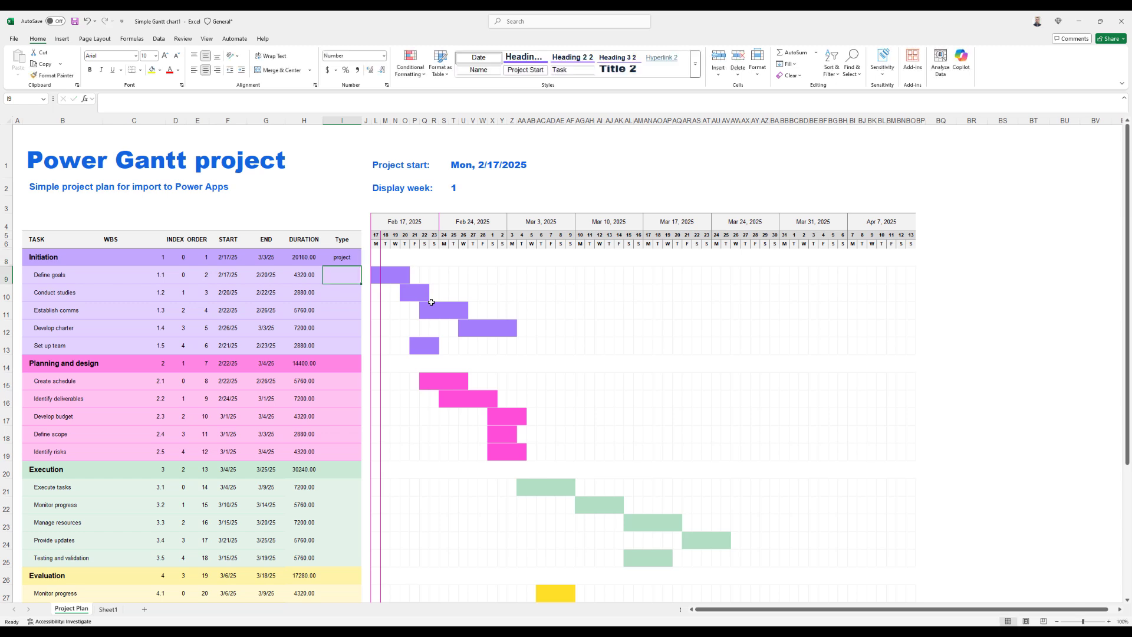
{"action": "type", "text": "tas"}
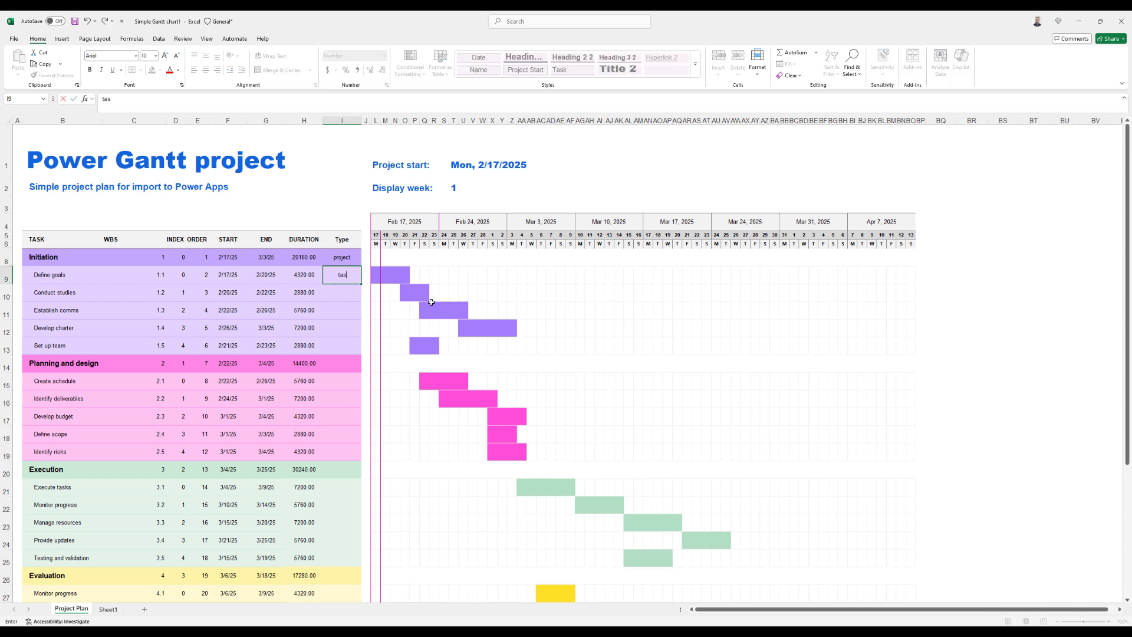
{"action": "type", "text": "k"}
{"action": "key", "text": "Return"}
{"action": "type", "text": "tas"}
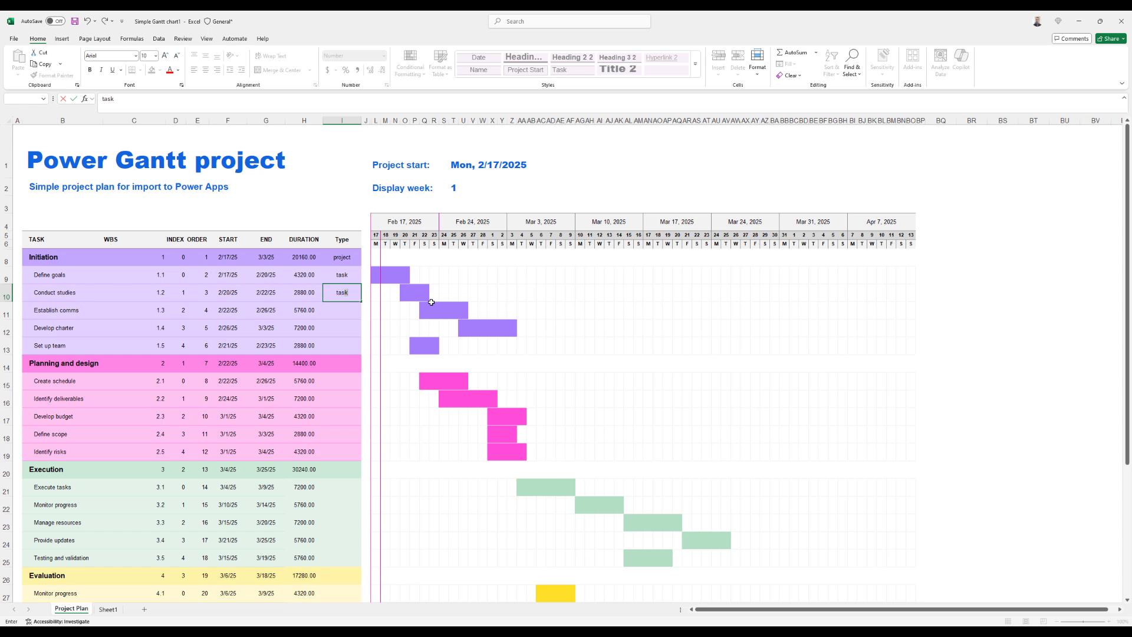
{"action": "key", "text": "Return"}
{"action": "type", "text": "task"}
{"action": "key", "text": "Return"}
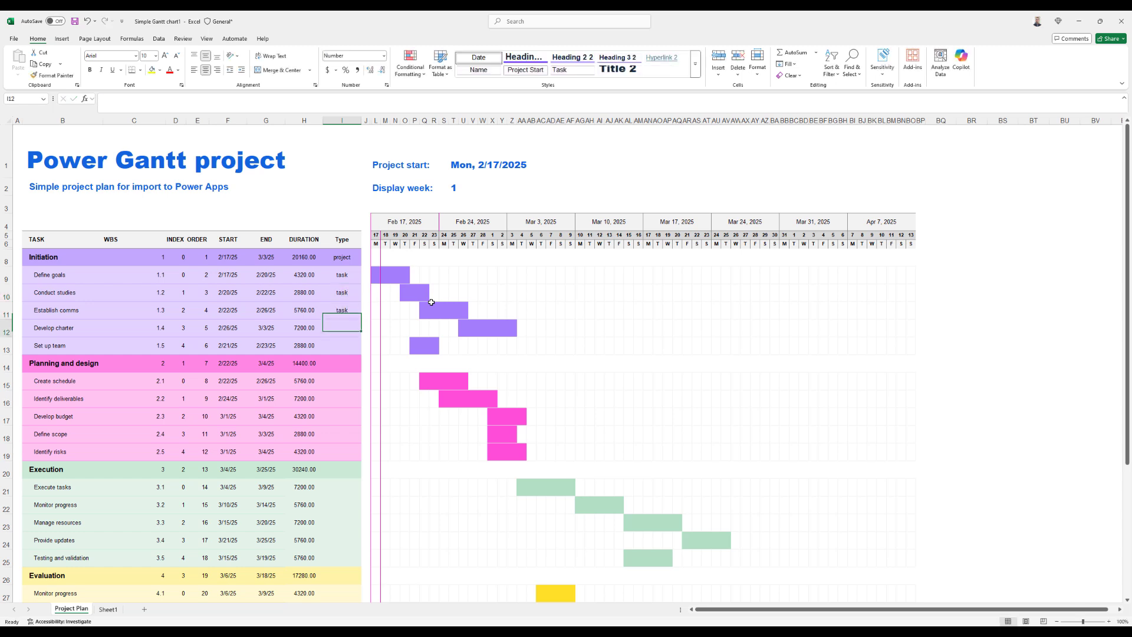
{"action": "type", "text": "task"}
{"action": "key", "text": "Return"}
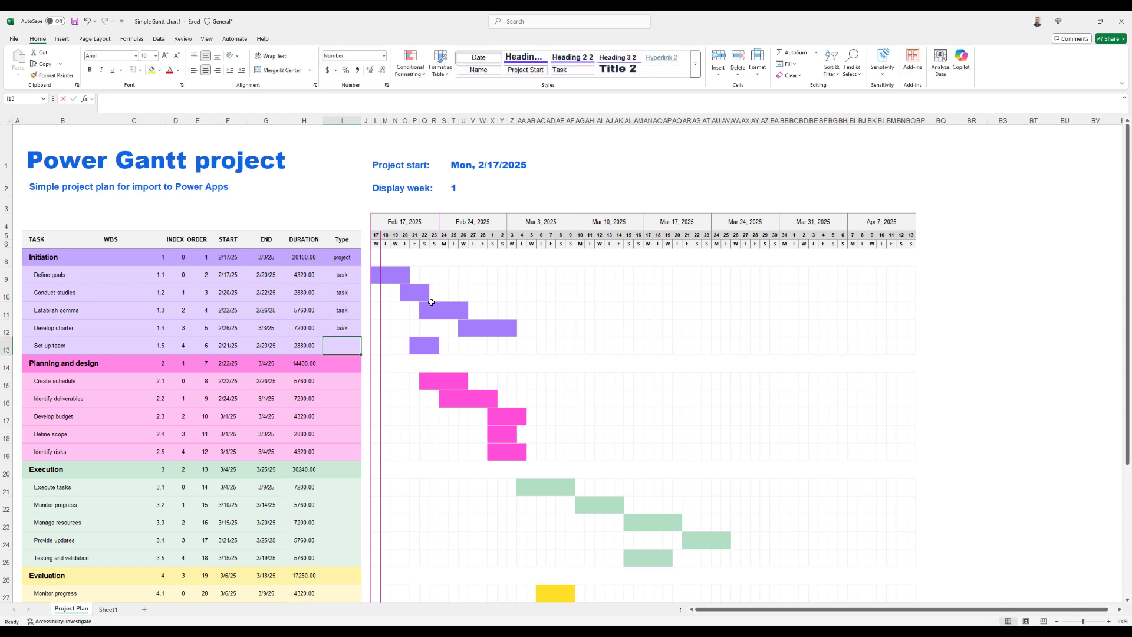
{"action": "type", "text": "task"}
{"action": "key", "text": "Return"}
Step: Set the Type to project for Planning and design and fill task down from Create schedule to Identify risks
{"action": "type", "text": "project"}
{"action": "key", "text": "Return"}
{"action": "type", "text": "task"}
{"action": "key", "text": "Return"}
{"action": "key", "text": "Up"}
{"action": "left_click_drag", "start_coordinate": [361, 389], "coordinate": [350, 453]}
Step: Set the Type to project for Execution and fill task down from Execute tasks to Testing and validation
{"action": "left_click", "coordinate": [345, 470]}
{"action": "type", "text": "project"}
{"action": "key", "text": "Return"}
{"action": "type", "text": "task"}
{"action": "key", "text": "Return"}
{"action": "key", "text": "Up"}
{"action": "left_click", "coordinate": [345, 575]}
{"action": "left_click_drag", "start_coordinate": [361, 496], "coordinate": [351, 578]}
Step: Set the Type to project for Evaluation and to task for its tasks Monitor progress through Gather feedback
{"action": "type", "text": "project"}
{"action": "key", "text": "Return"}
{"action": "type", "text": "task"}
{"action": "key", "text": "Return"}
{"action": "key", "text": "Up"}
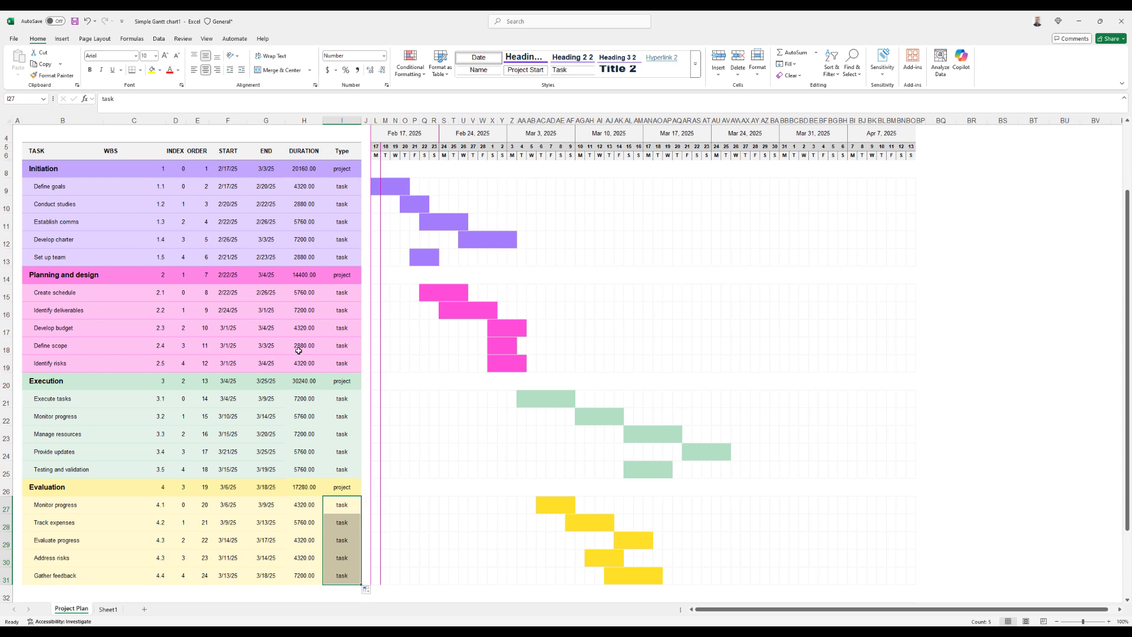
Step: After a look at the import sheet's columns, copy the project plan's TASK names from Initiation through Gather feedback
{"action": "scroll", "coordinate": [295, 344], "scroll_direction": "up", "scroll_amount": 1}
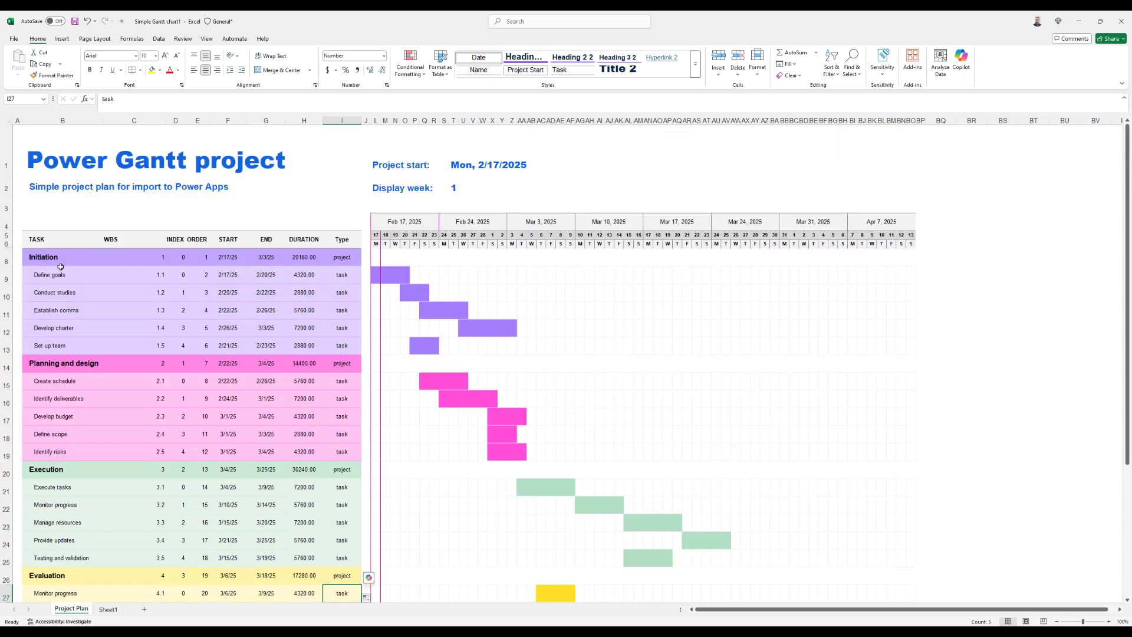
{"action": "left_click", "coordinate": [40, 254]}
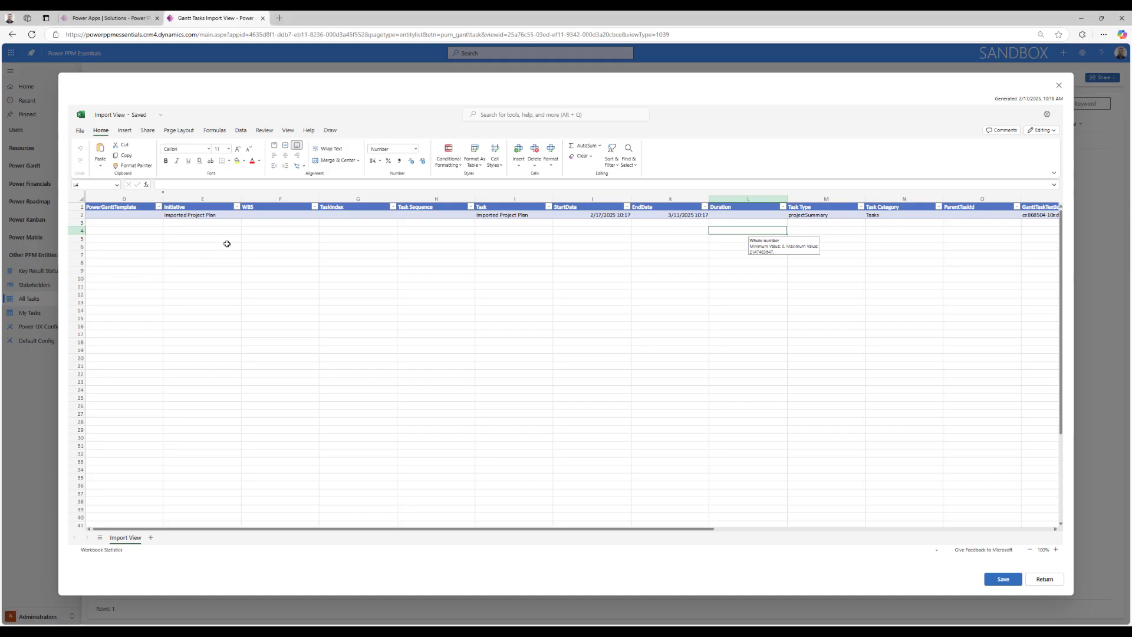
{"action": "left_click", "coordinate": [235, 238]}
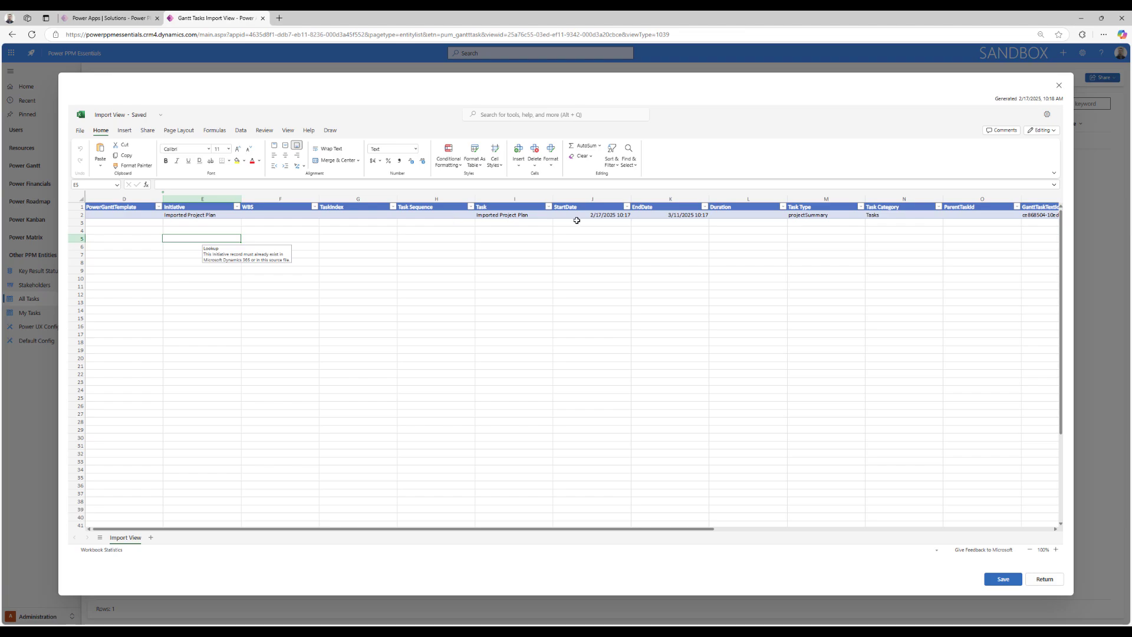
{"action": "key", "text": "alt+Tab"}
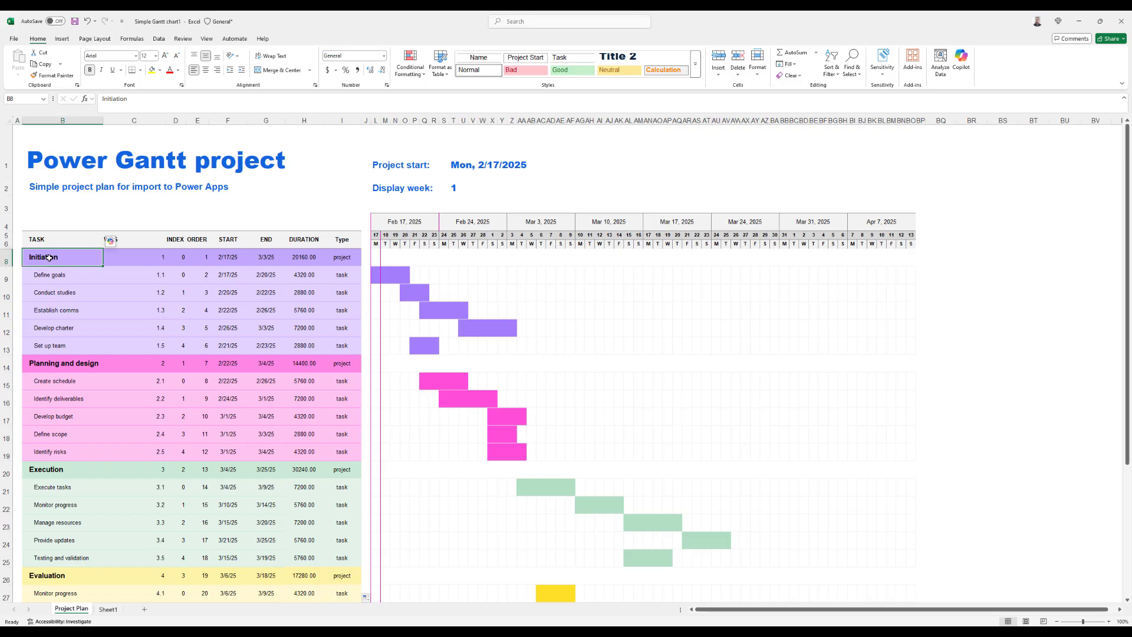
{"action": "left_click", "coordinate": [48, 255]}
{"action": "scroll", "coordinate": [77, 465], "scroll_direction": "down", "scroll_amount": 3}
{"action": "left_click", "coordinate": [65, 505], "text": "shift"}
{"action": "key", "text": "ctrl+c"}
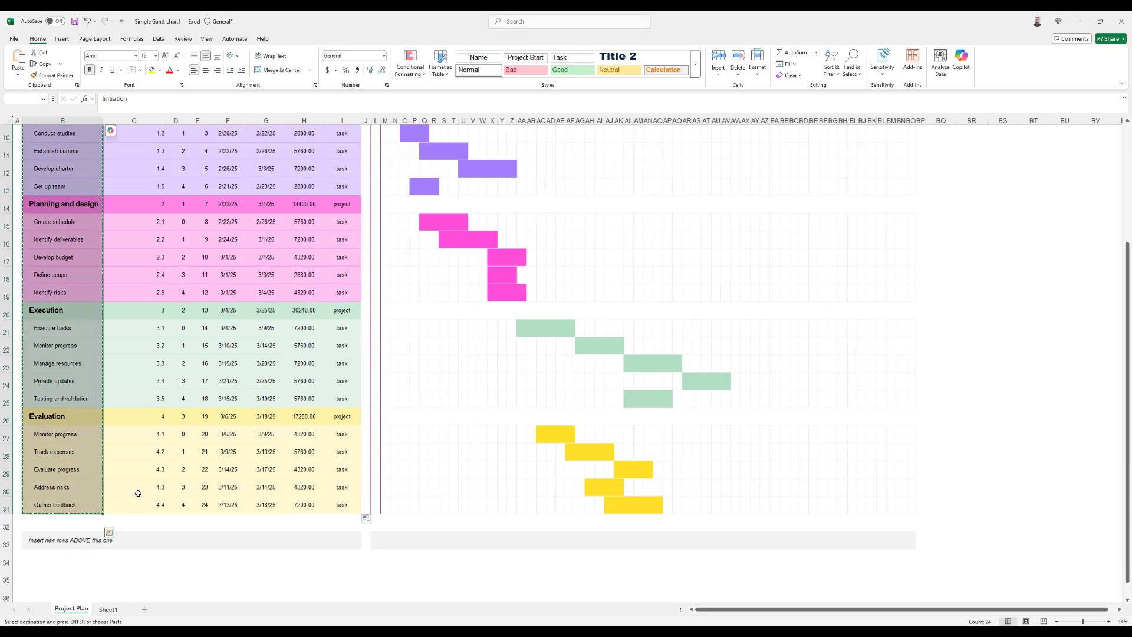
Step: Switch to the Gantt Tasks Import View in the browser and paste the task names into the Task column starting at row 3
{"action": "key", "text": "alt+Tab"}
{"action": "left_click", "coordinate": [504, 222]}
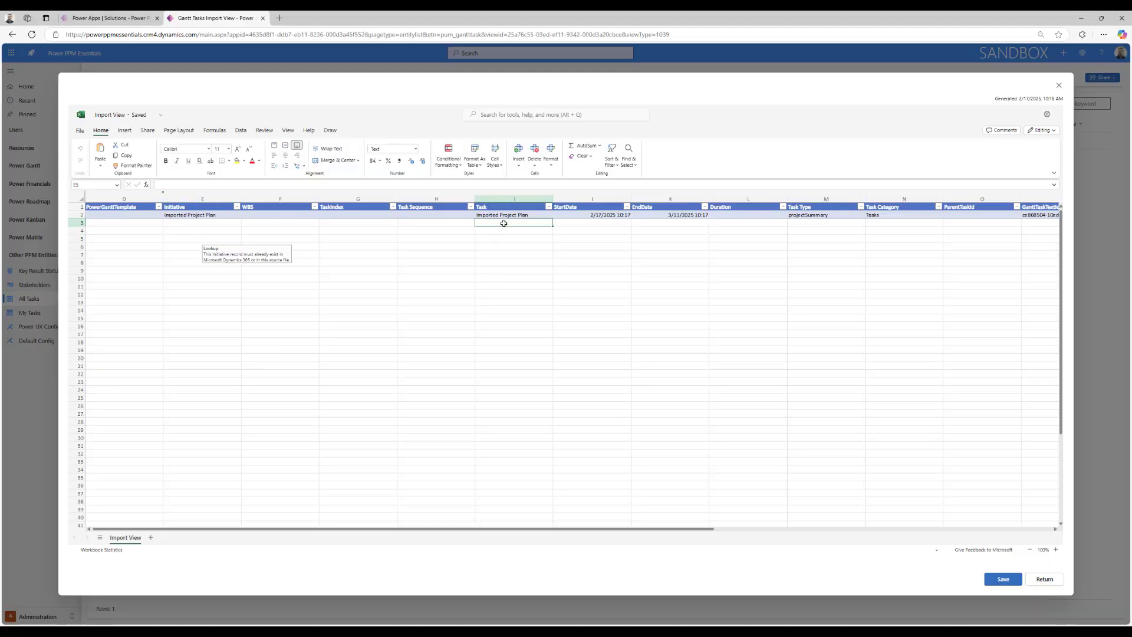
{"action": "key", "text": "ctrl+v"}
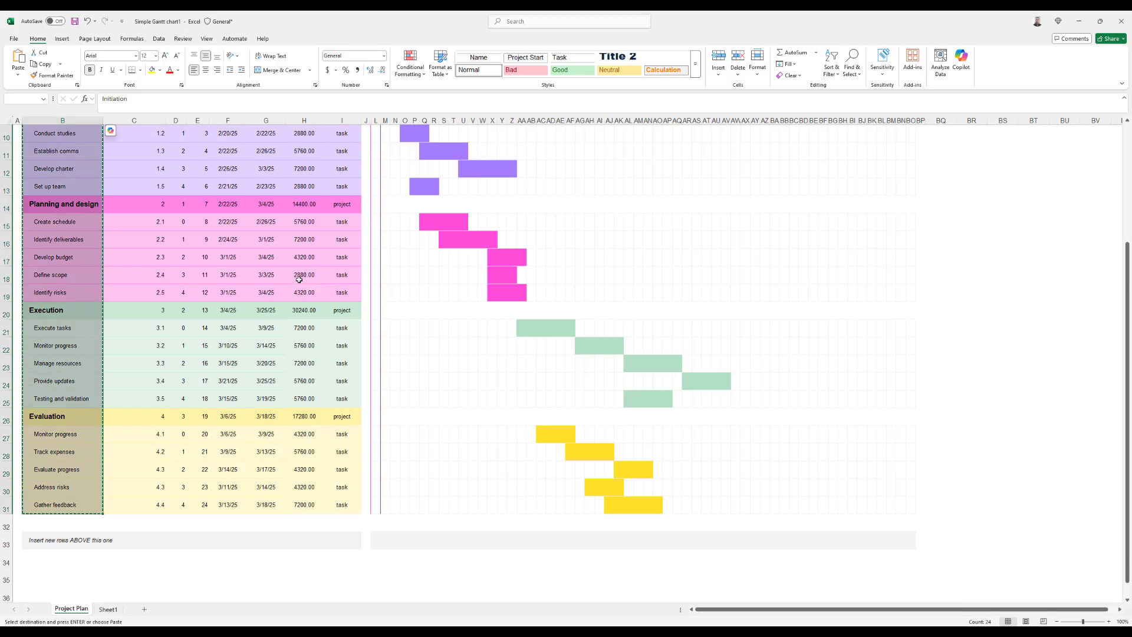
{"action": "key", "text": "alt+Tab"}
{"action": "scroll", "coordinate": [188, 238], "scroll_direction": "up", "scroll_amount": 3}
{"action": "left_click_drag", "start_coordinate": [126, 255], "coordinate": [330, 578]}
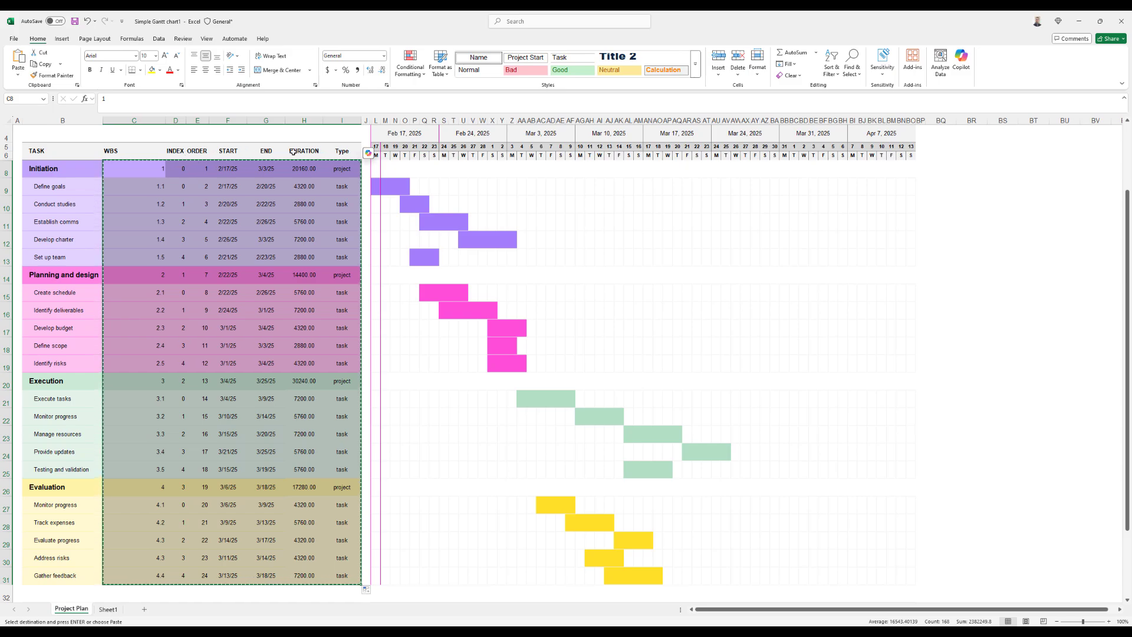
{"action": "key", "text": "alt+Tab"}
{"action": "left_click", "coordinate": [301, 216]}
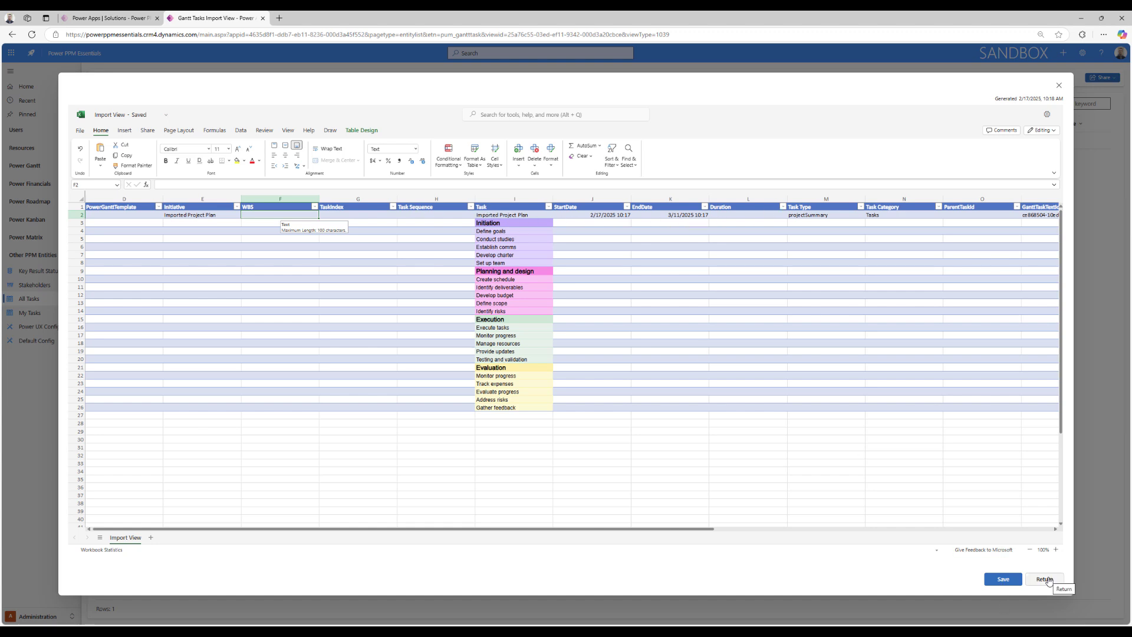
Step: Leave the online sheet without saving and reorder the Import View columns so Task comes directly after Initiative
{"action": "left_click", "coordinate": [1042, 580]}
{"action": "left_click", "coordinate": [616, 360]}
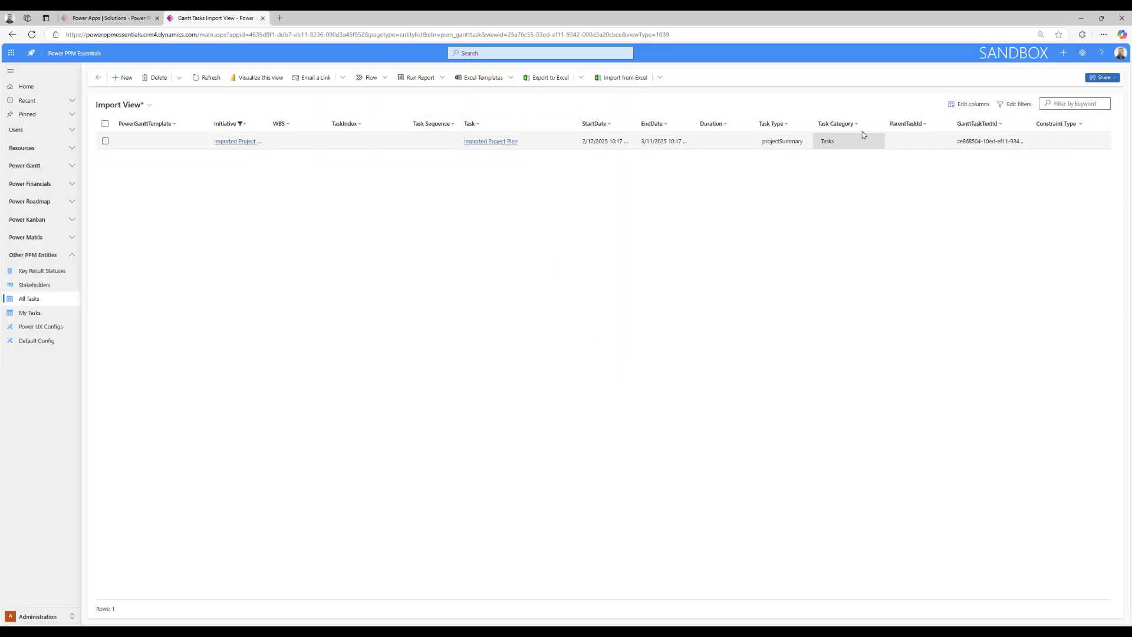
{"action": "left_click", "coordinate": [984, 107]}
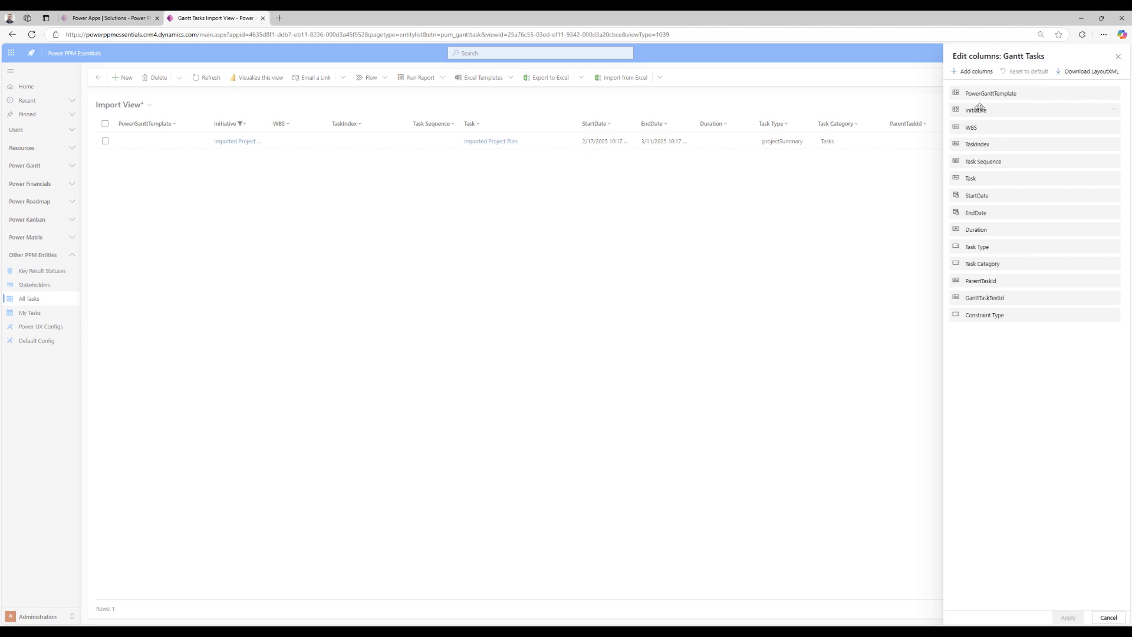
{"action": "left_click_drag", "start_coordinate": [981, 177], "coordinate": [992, 129]}
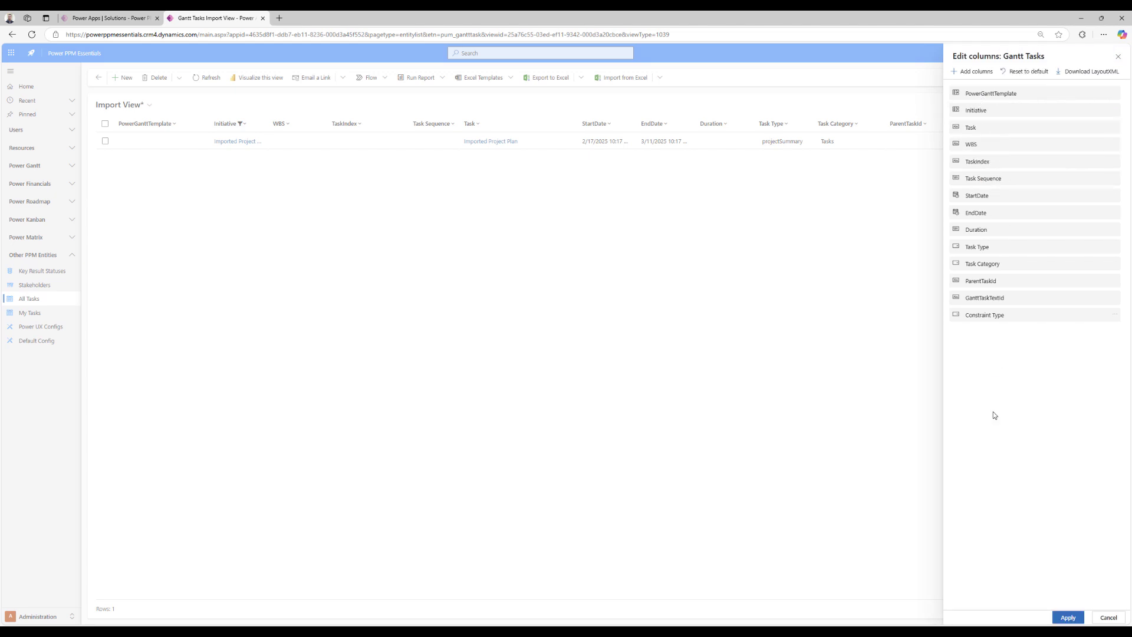
{"action": "left_click", "coordinate": [1067, 618]}
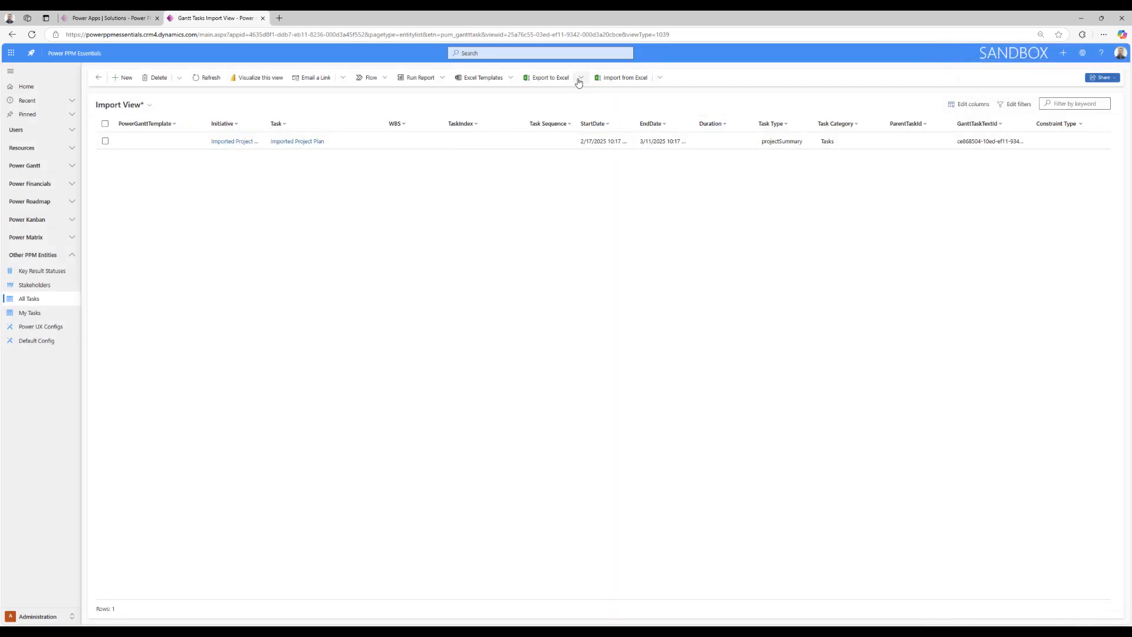
Step: Reopen the Import View in Excel Online, copy the project plan's TASK through Type columns, and paste them from row 3 of Task
{"action": "left_click", "coordinate": [580, 78]}
{"action": "left_click", "coordinate": [623, 93]}
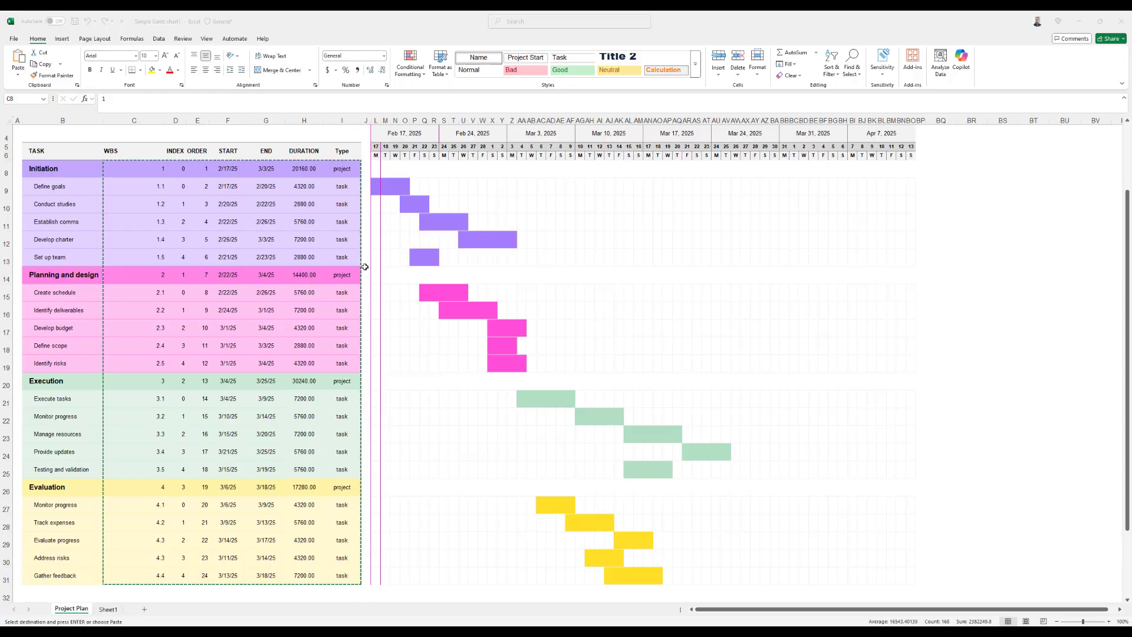
{"action": "left_click_drag", "start_coordinate": [35, 169], "coordinate": [330, 524]}
{"action": "key", "text": "ctrl+c"}
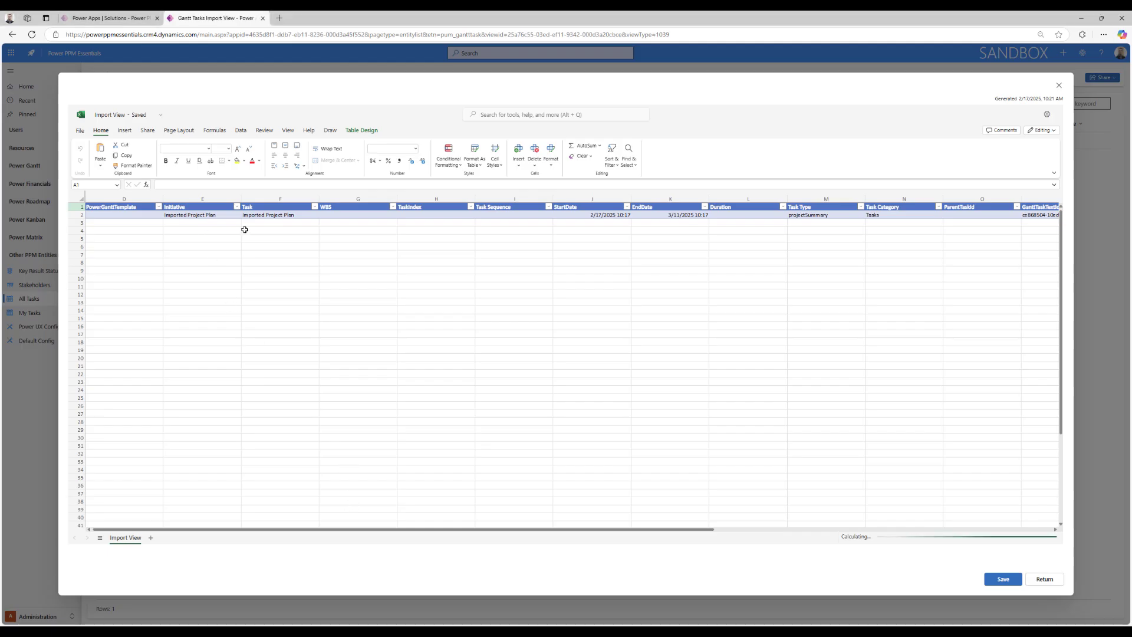
{"action": "left_click", "coordinate": [259, 223]}
{"action": "key", "text": "ctrl+v"}
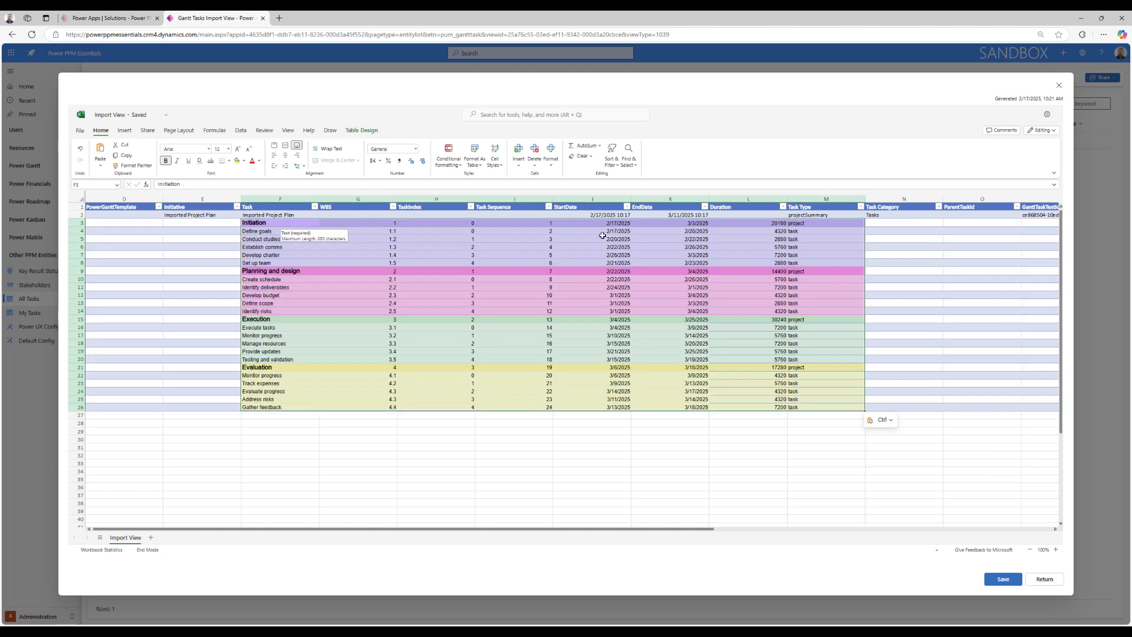
Step: Fill the Initiative Imported Project Plan and the Task Category Tasks down through all pasted task rows
{"action": "left_click", "coordinate": [208, 222]}
{"action": "left_click", "coordinate": [218, 216]}
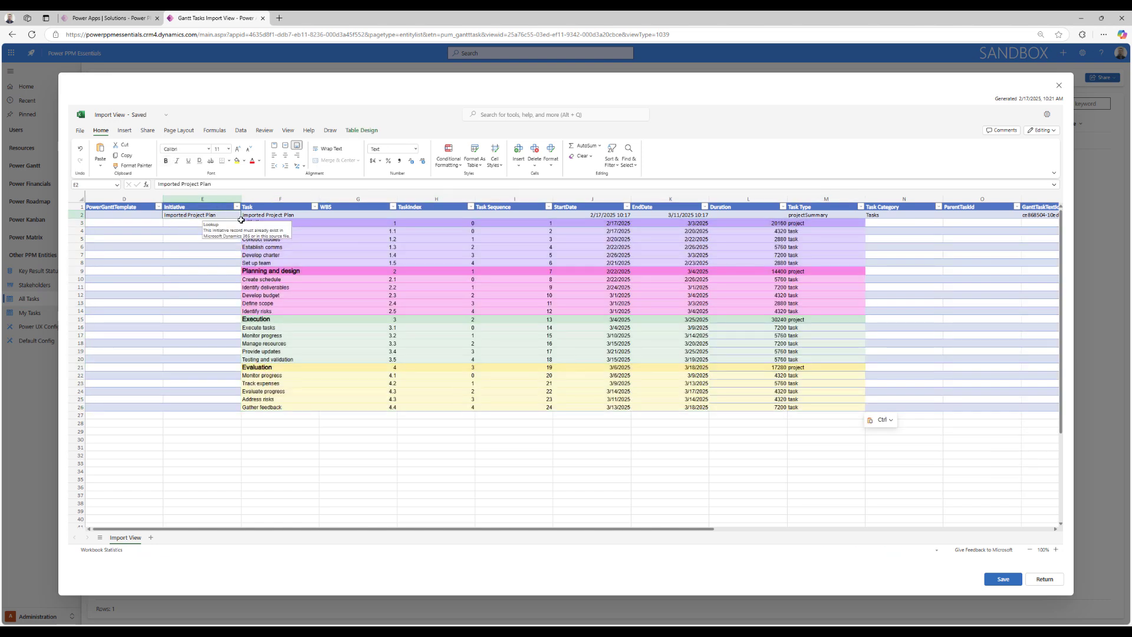
{"action": "double_click", "coordinate": [240, 220]}
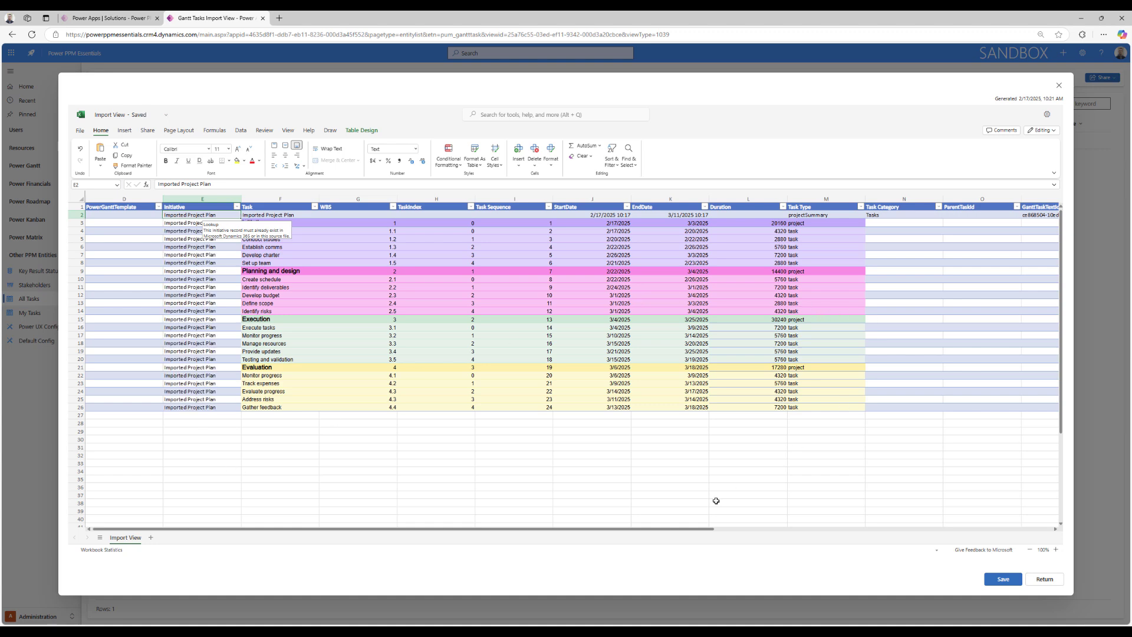
{"action": "left_click", "coordinate": [905, 214]}
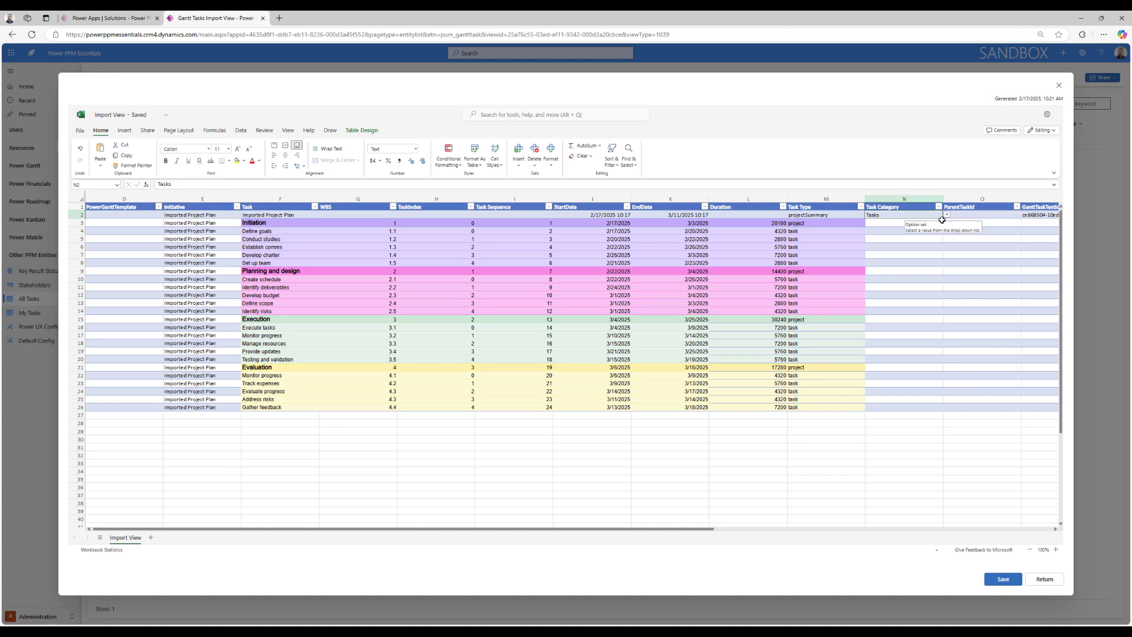
{"action": "double_click", "coordinate": [942, 218]}
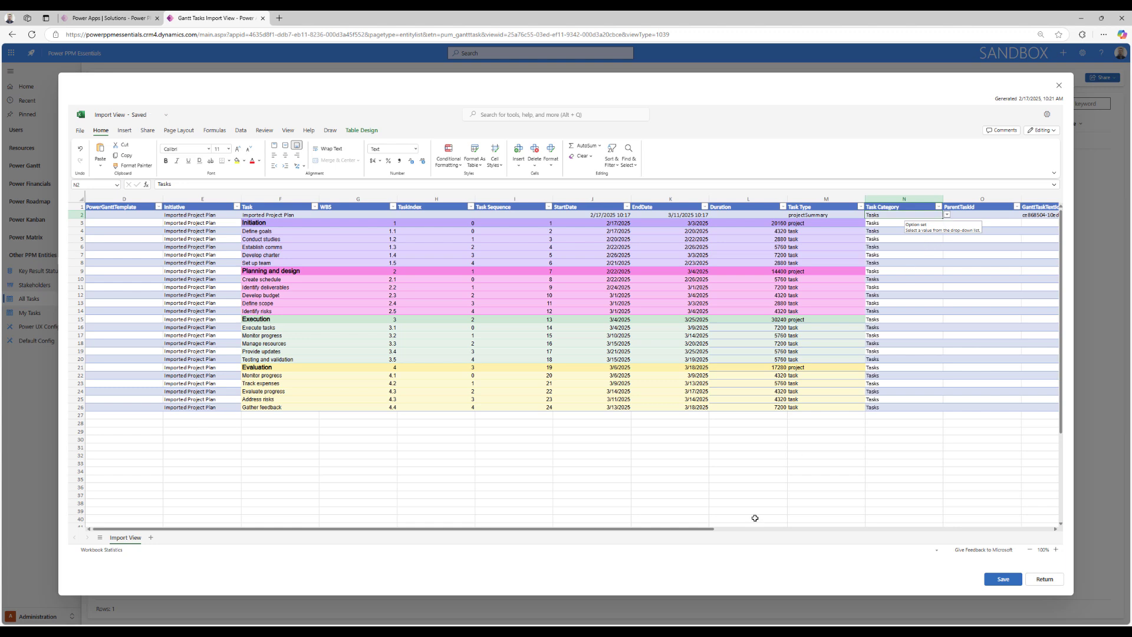
Step: Copy the Imported Project Plan row's GanttTaskTextId into ParentTaskId for all task rows from Initiation through Gather feedback
{"action": "left_click_drag", "start_coordinate": [716, 530], "coordinate": [864, 536]}
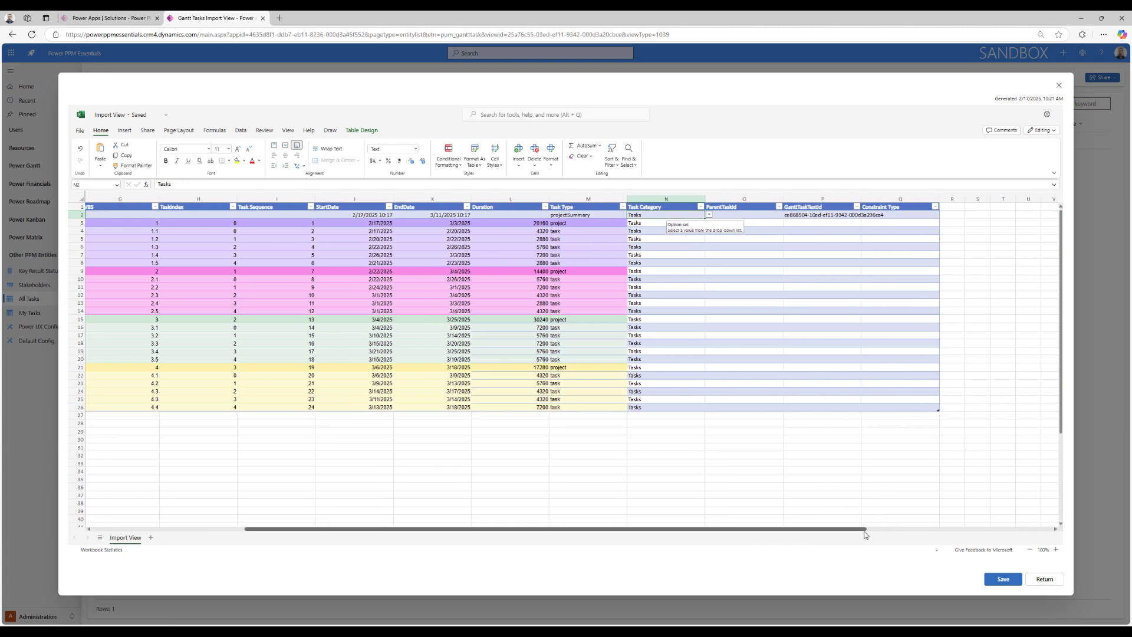
{"action": "left_click", "coordinate": [828, 215]}
{"action": "key", "text": "ctrl+c"}
{"action": "left_click", "coordinate": [777, 223]}
{"action": "key", "text": "ctrl+v"}
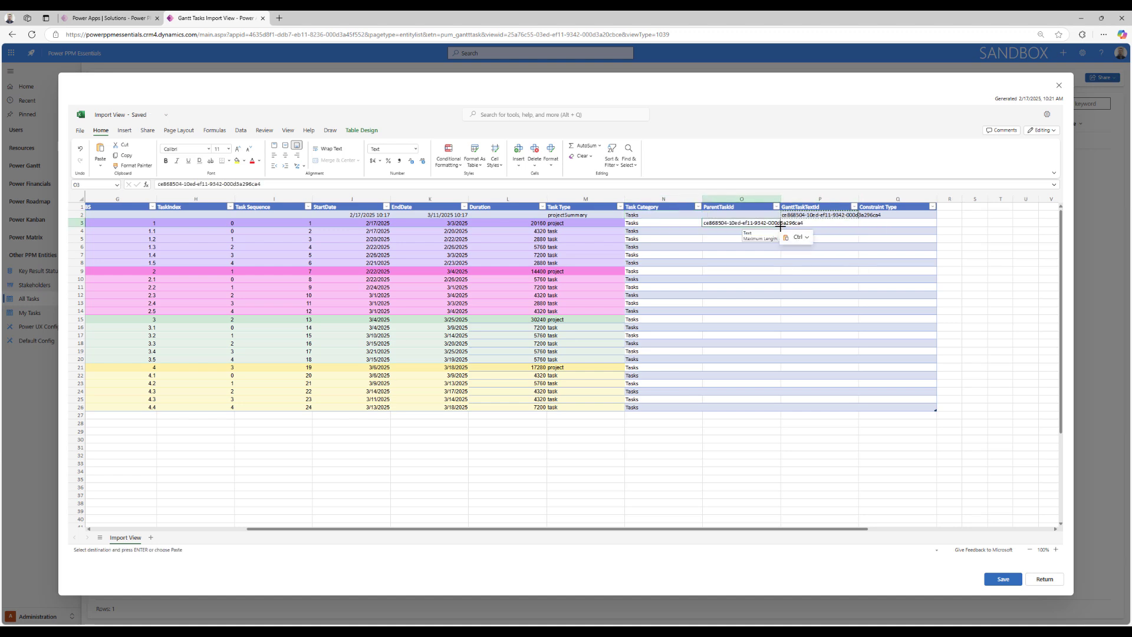
{"action": "left_click", "coordinate": [707, 233]}
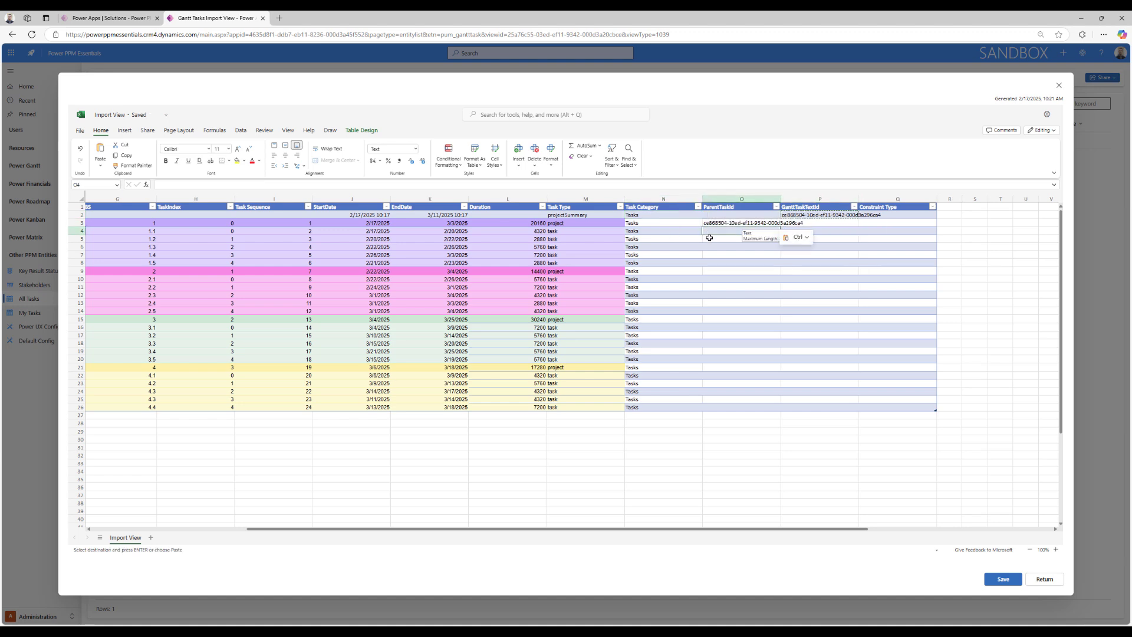
{"action": "key", "text": "ctrl+v"}
{"action": "left_click", "coordinate": [710, 239]}
{"action": "key", "text": "ctrl+v"}
{"action": "left_click_drag", "start_coordinate": [757, 223], "coordinate": [766, 412]}
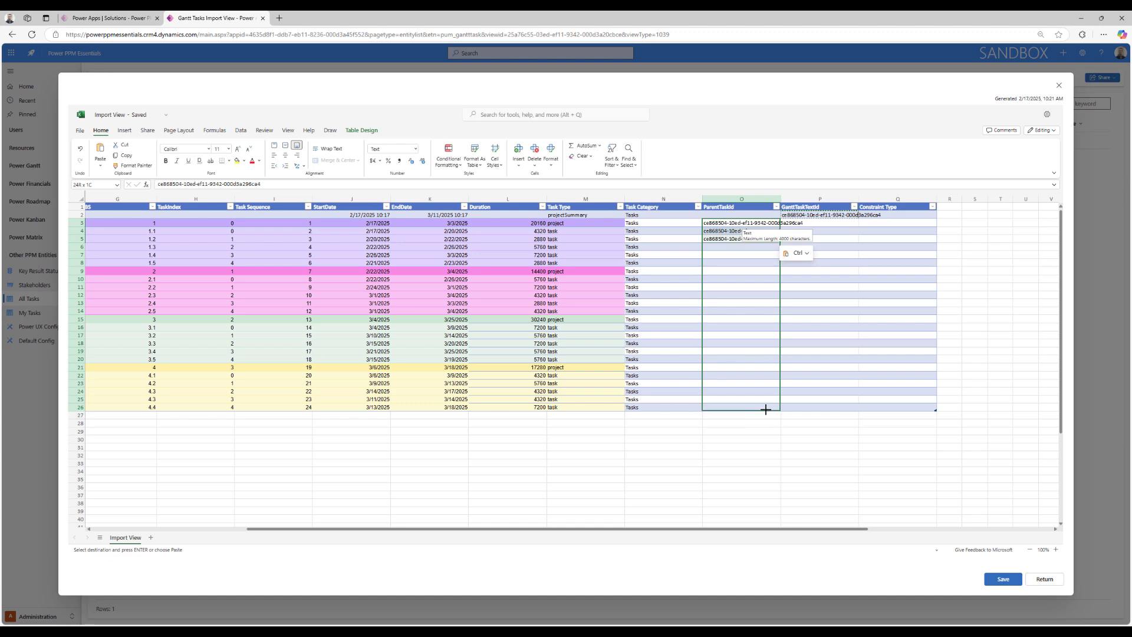
{"action": "key", "text": "Return"}
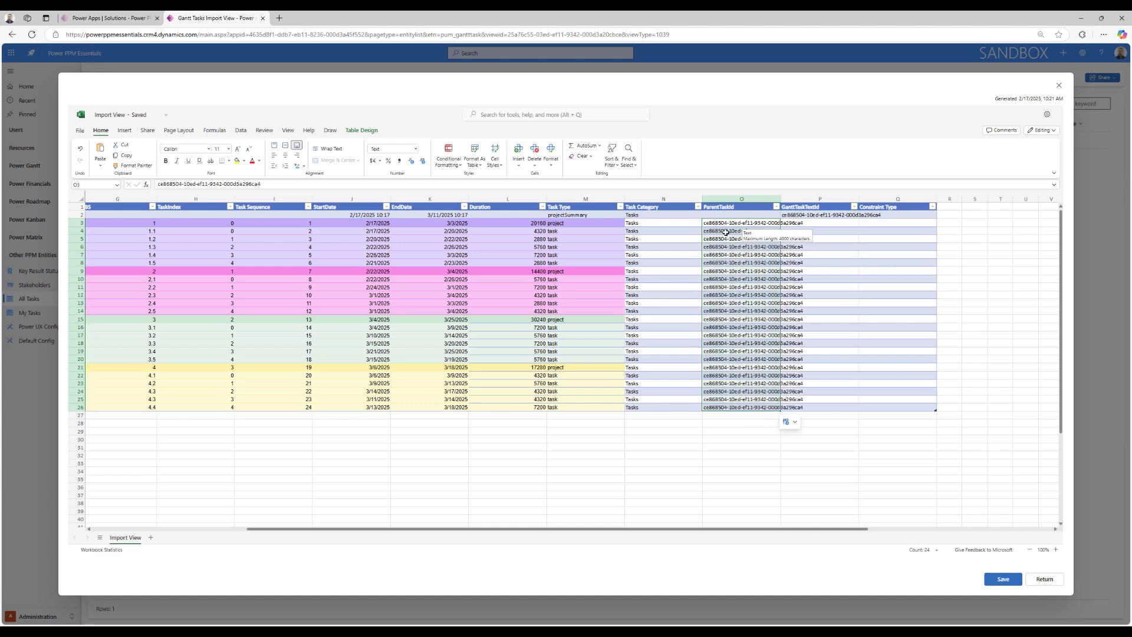
Step: Check the ParentTaskId, Task Type and GanttTaskTextId columns, and save the completed sheet to submit it for import
{"action": "left_click", "coordinate": [727, 226]}
{"action": "left_click", "coordinate": [562, 231]}
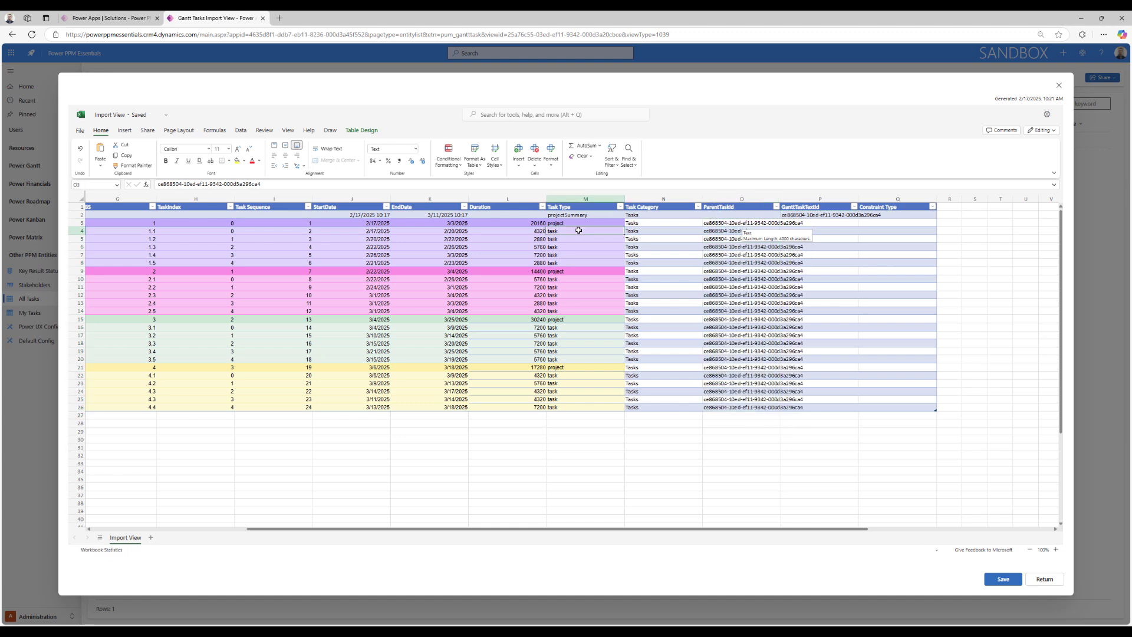
{"action": "left_click", "coordinate": [567, 223]}
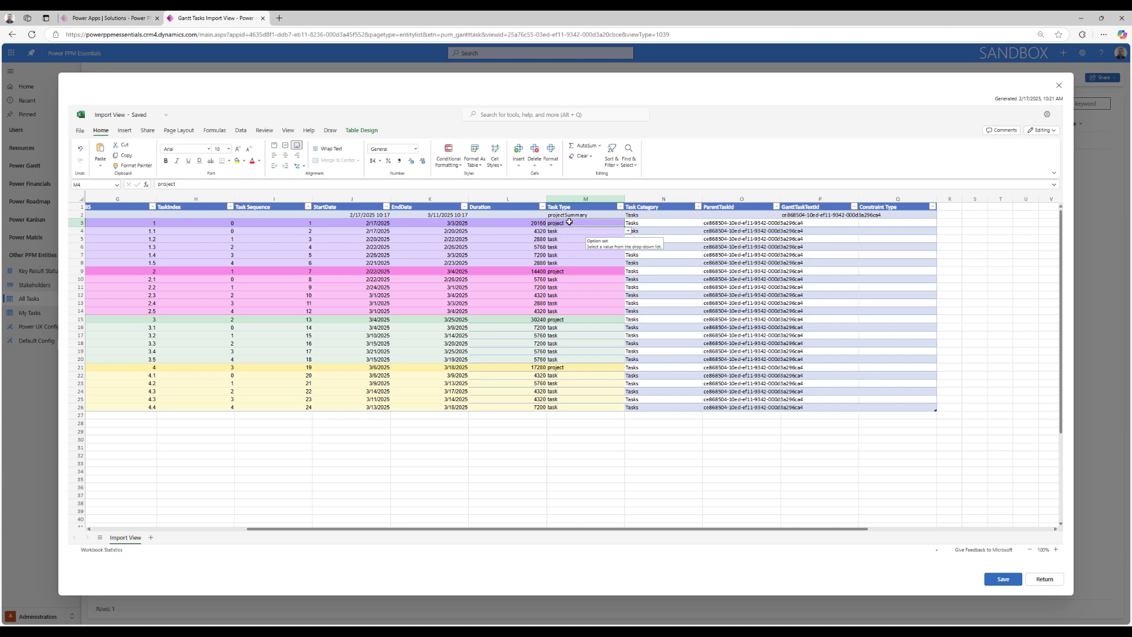
{"action": "left_click", "coordinate": [817, 223]}
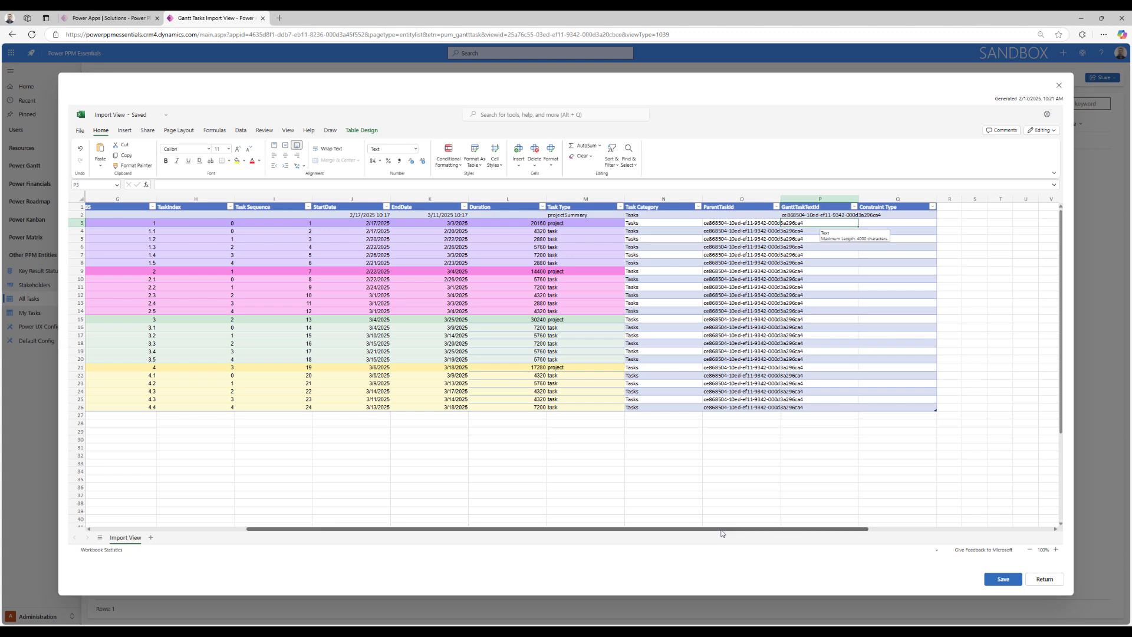
{"action": "left_click_drag", "start_coordinate": [721, 534], "coordinate": [442, 544]}
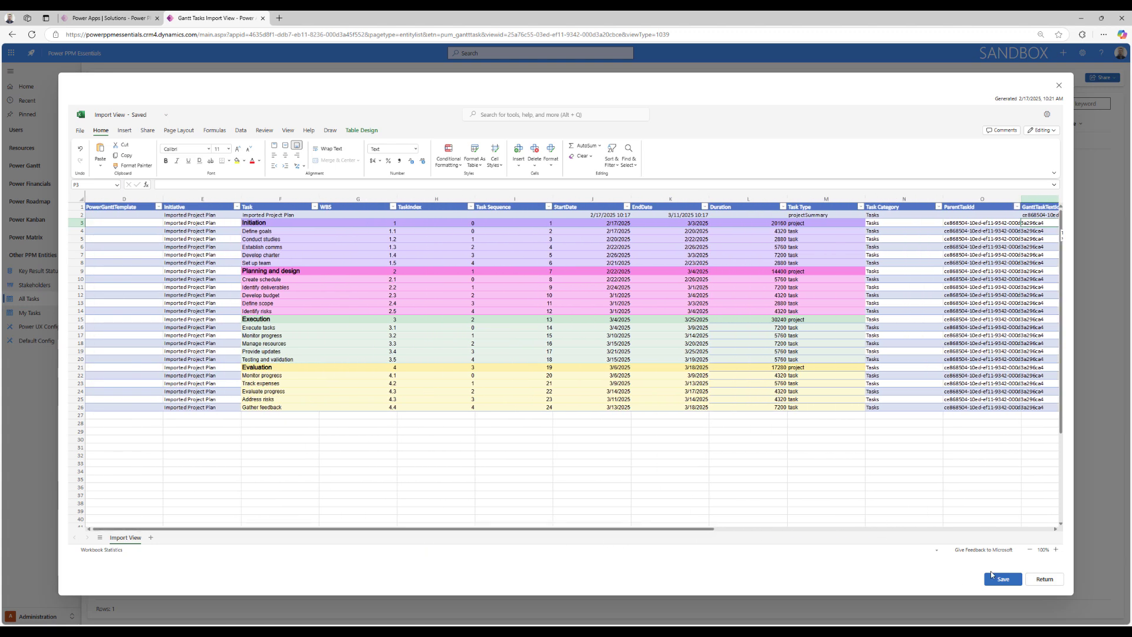
{"action": "left_click", "coordinate": [992, 576]}
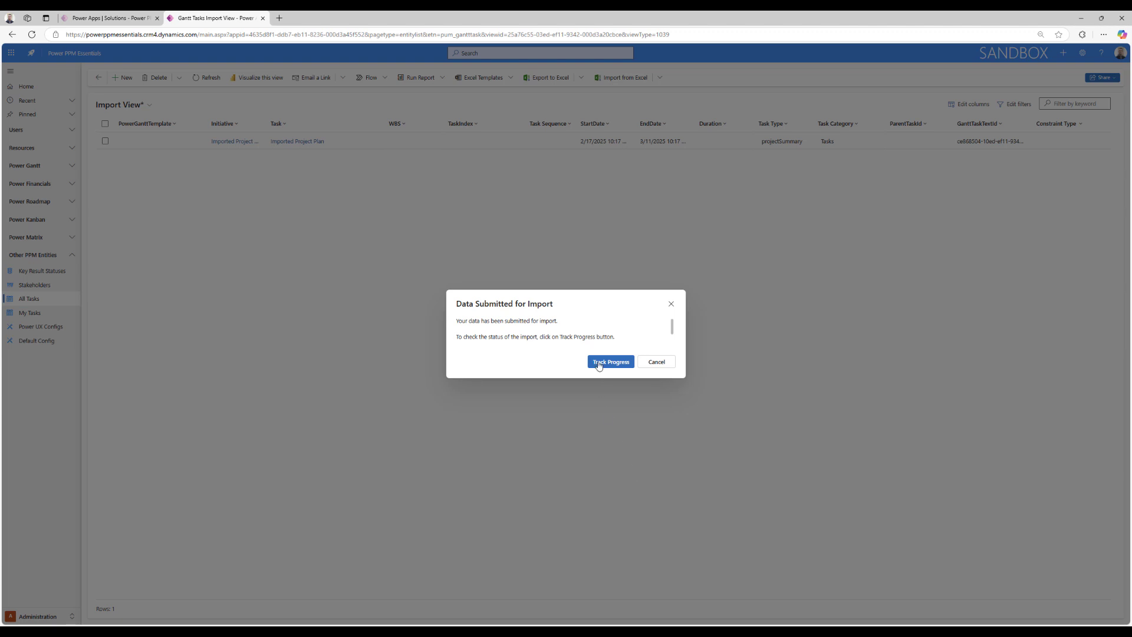
Step: Track the submitted import in My Imports until it is processed, and refresh the Import View to load the imported tasks
{"action": "left_click", "coordinate": [599, 362]}
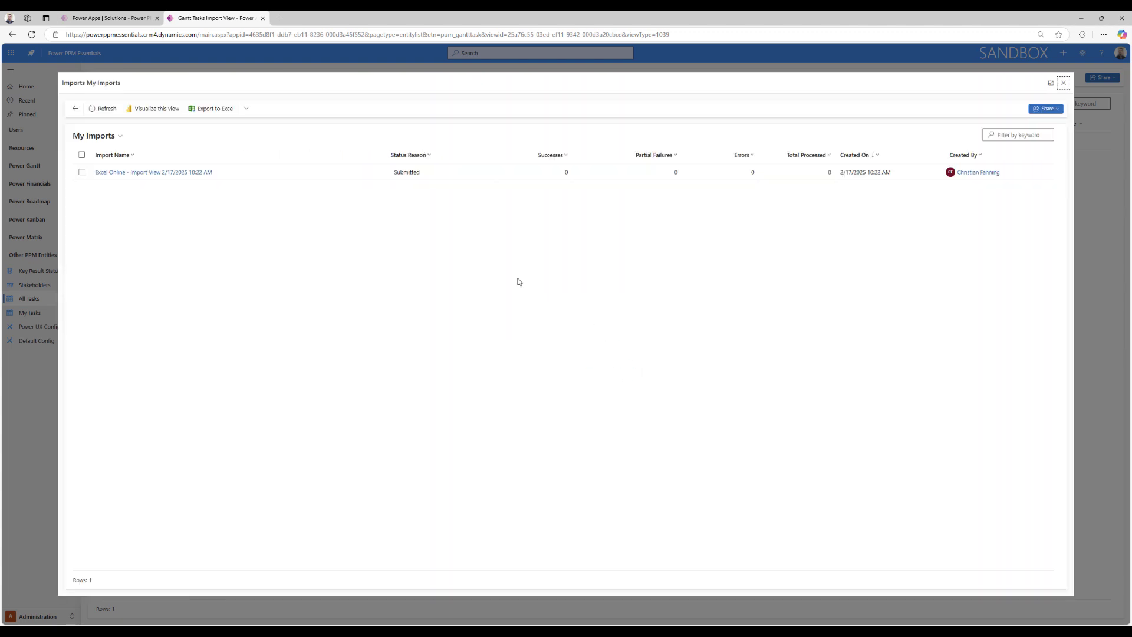
{"action": "left_click", "coordinate": [102, 110]}
{"action": "left_click", "coordinate": [100, 114]}
{"action": "left_click", "coordinate": [99, 114]}
{"action": "left_click", "coordinate": [99, 114]}
{"action": "left_click", "coordinate": [1064, 83]}
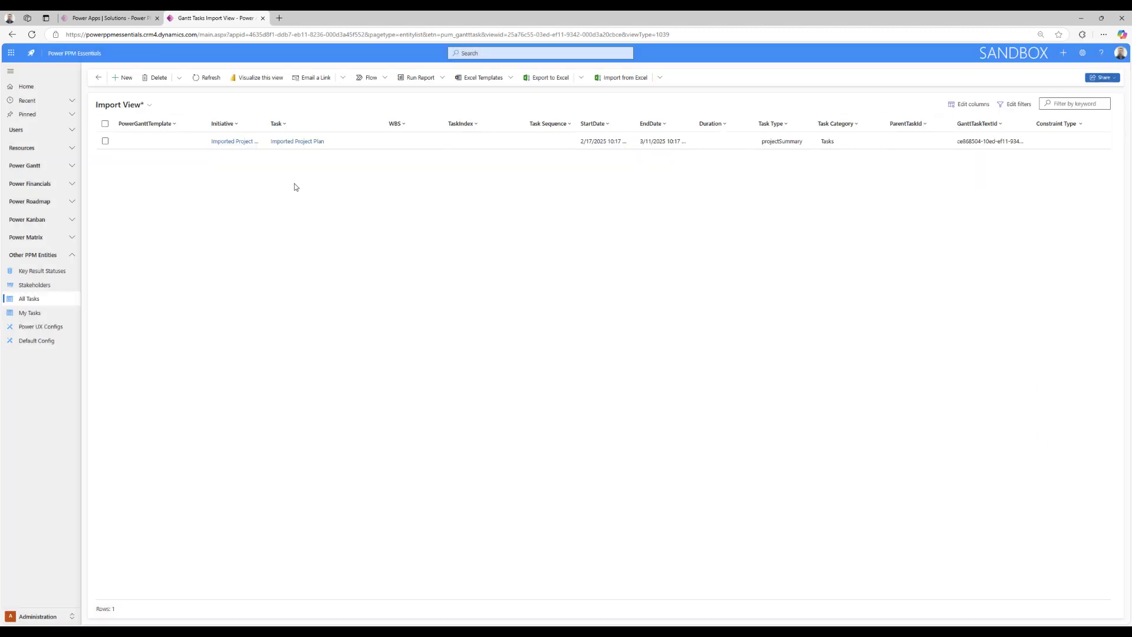
{"action": "left_click", "coordinate": [204, 77]}
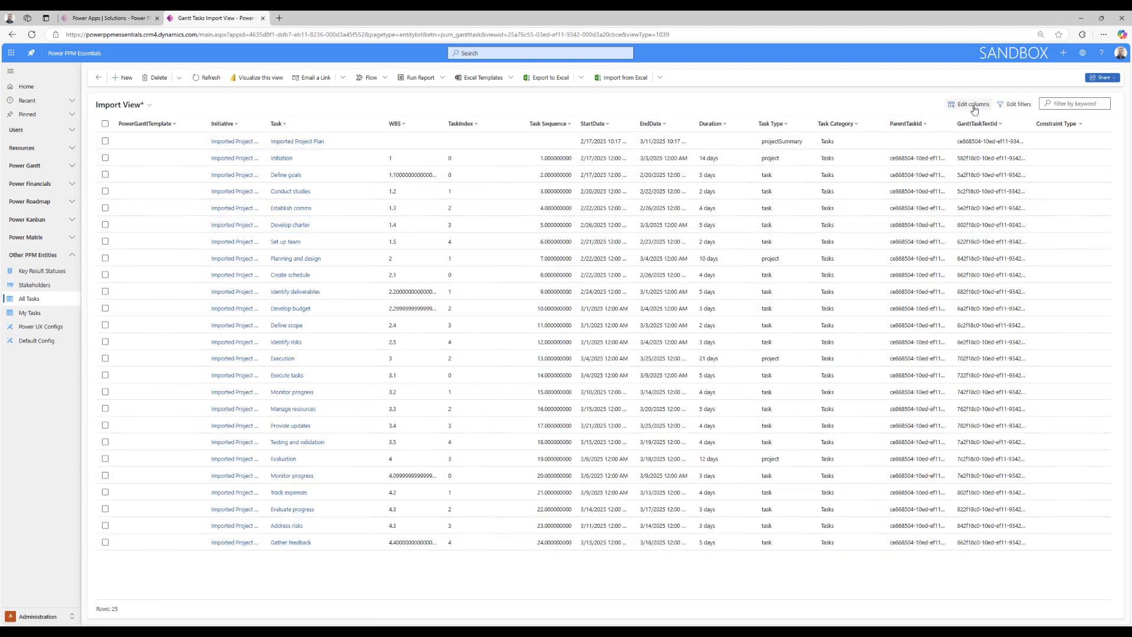
Step: Open the imported tasks in Excel Online and widen the ParentTaskId column to show the full IDs
{"action": "left_click", "coordinate": [581, 77]}
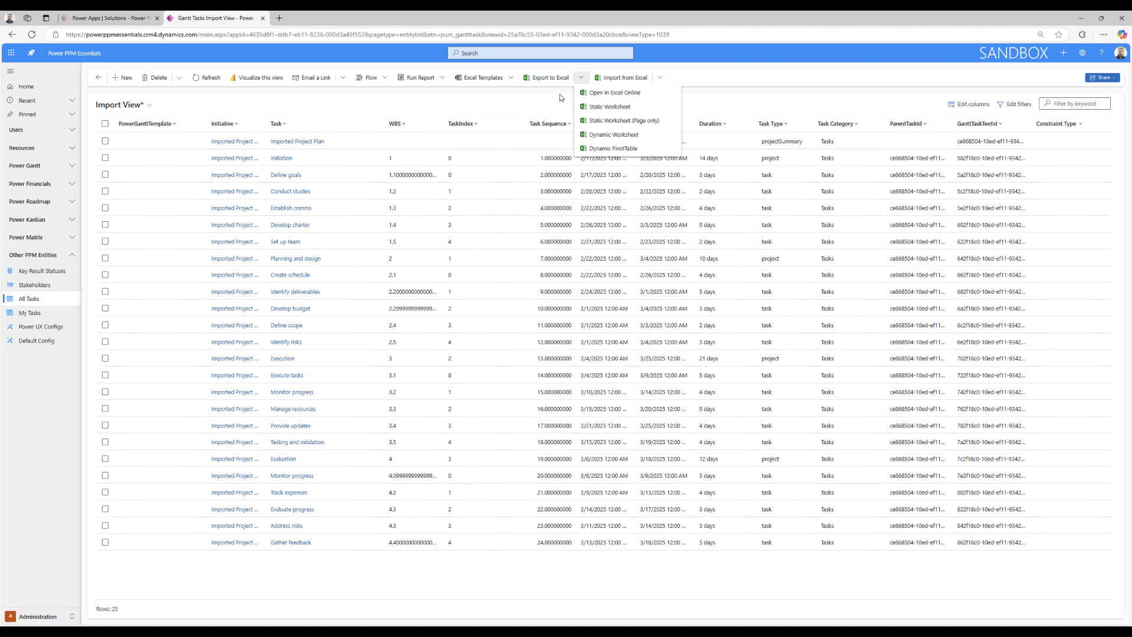
{"action": "left_click", "coordinate": [598, 93]}
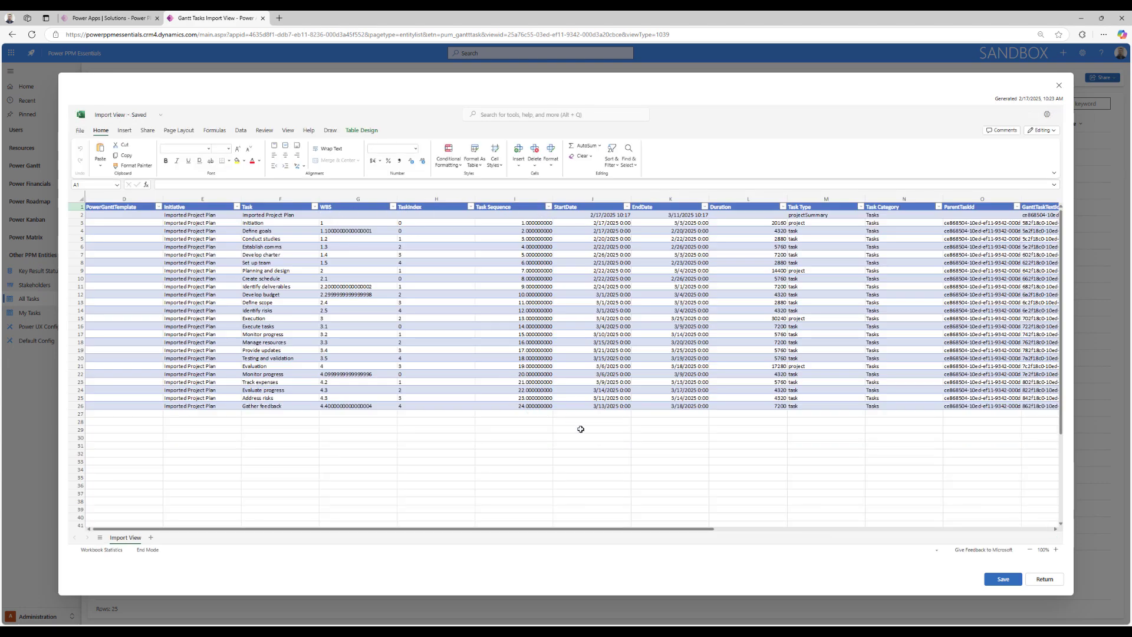
{"action": "left_click_drag", "start_coordinate": [607, 529], "coordinate": [873, 542]}
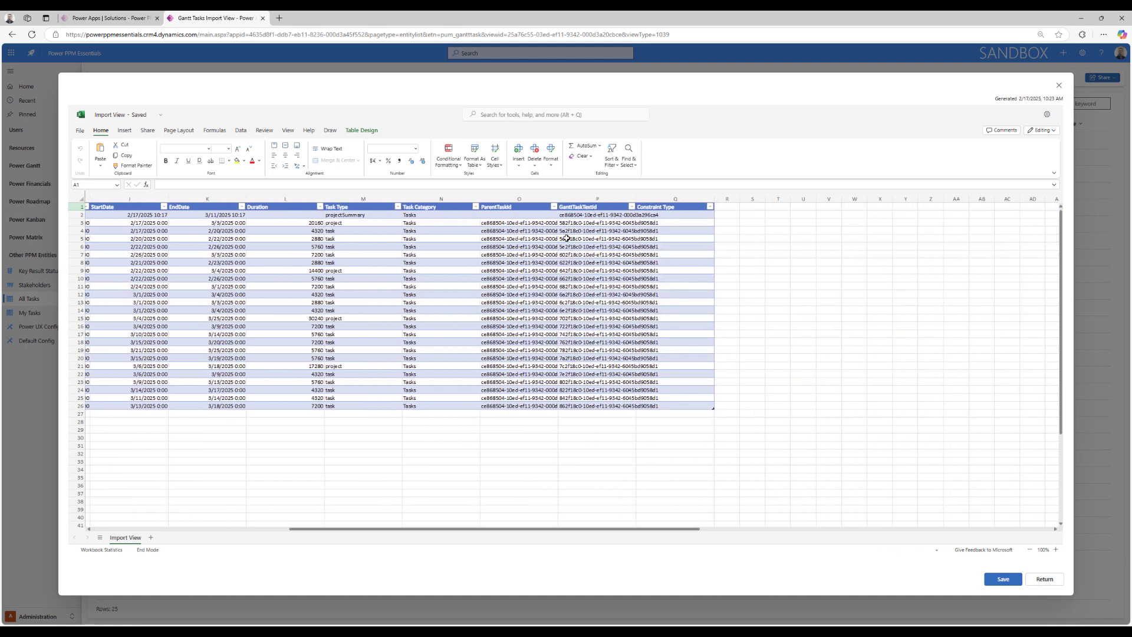
{"action": "left_click", "coordinate": [587, 222]}
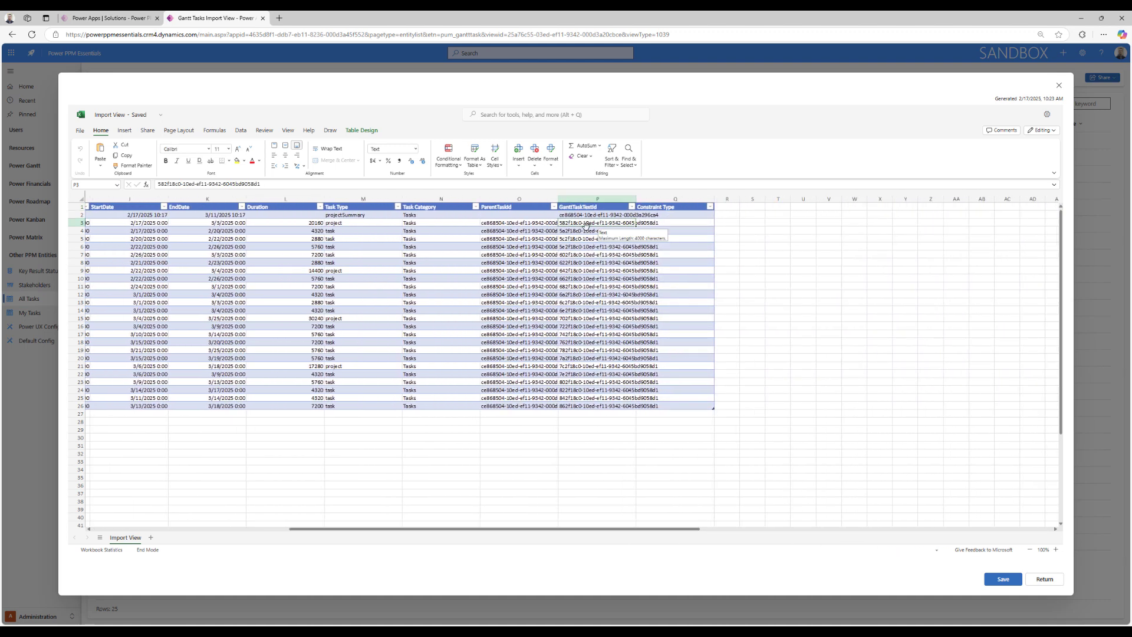
{"action": "left_click", "coordinate": [536, 221]}
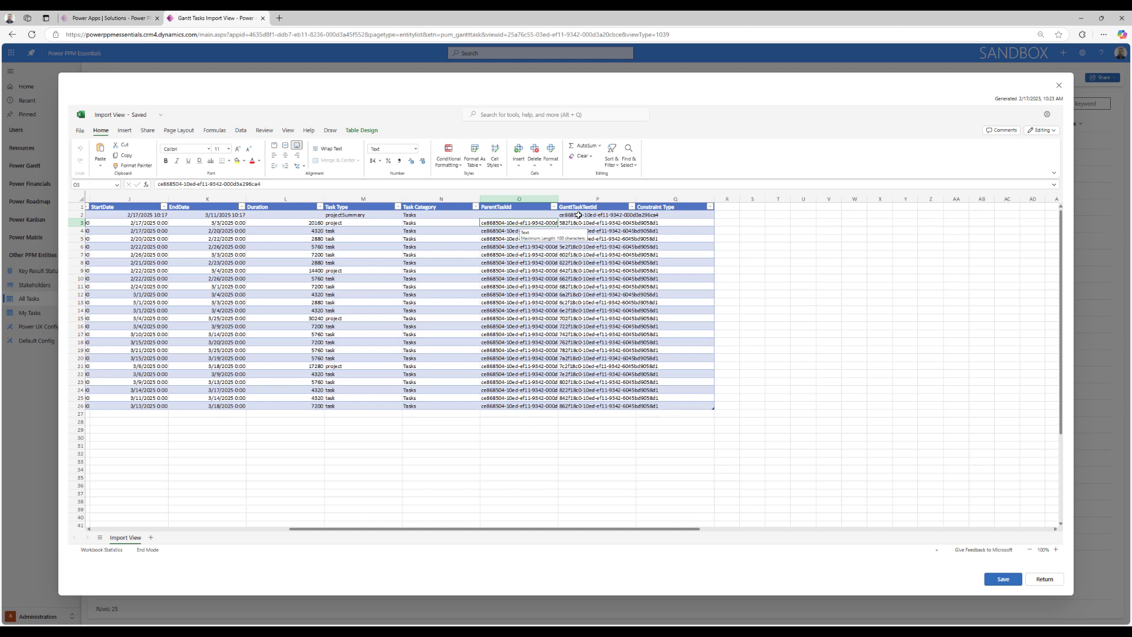
{"action": "left_click", "coordinate": [561, 215]}
{"action": "left_click_drag", "start_coordinate": [559, 199], "coordinate": [642, 199]}
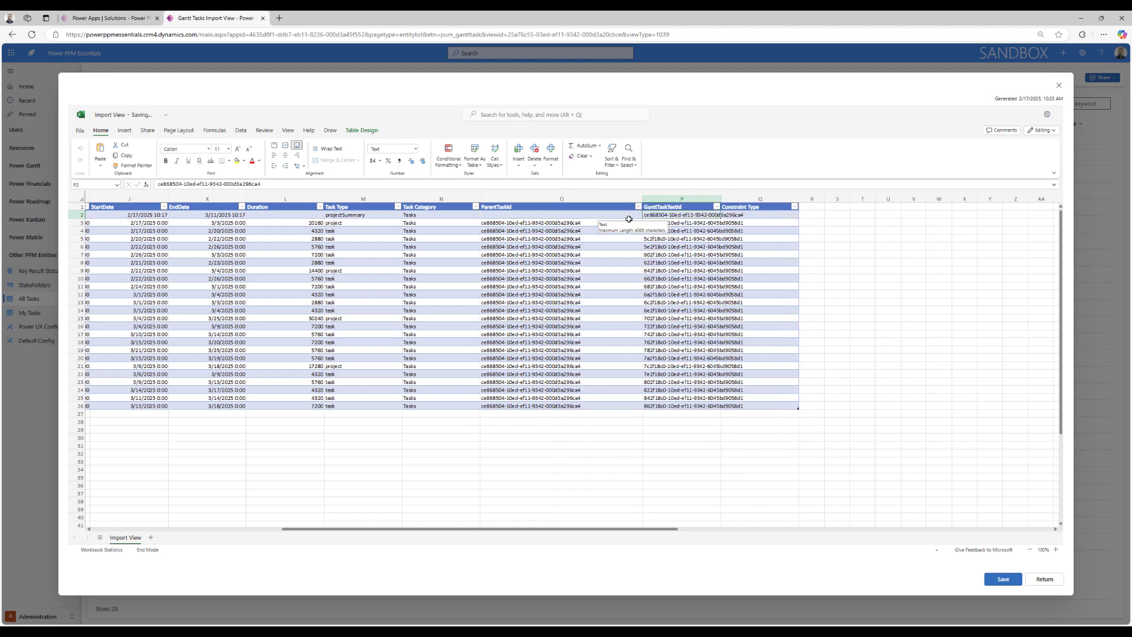
Step: Copy the Initiation row's GanttTaskTextId (P3) into ParentTaskId for its subtasks Define goals through Set up team, rows 4 to 8
{"action": "left_click", "coordinate": [665, 224]}
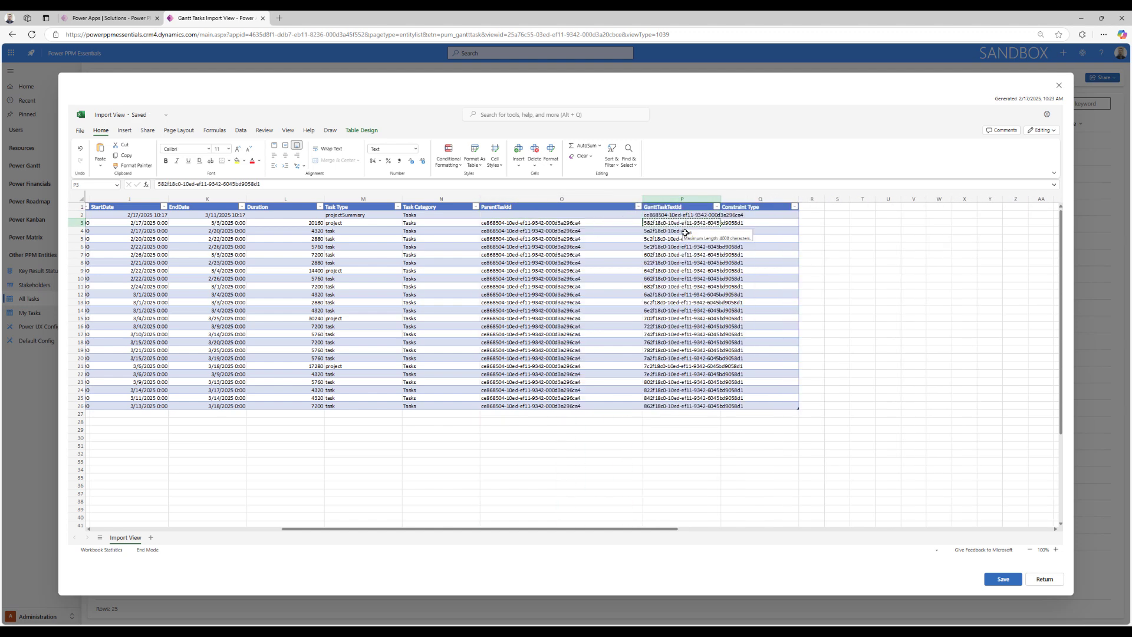
{"action": "key", "text": "ctrl+c"}
{"action": "left_click", "coordinate": [583, 230]}
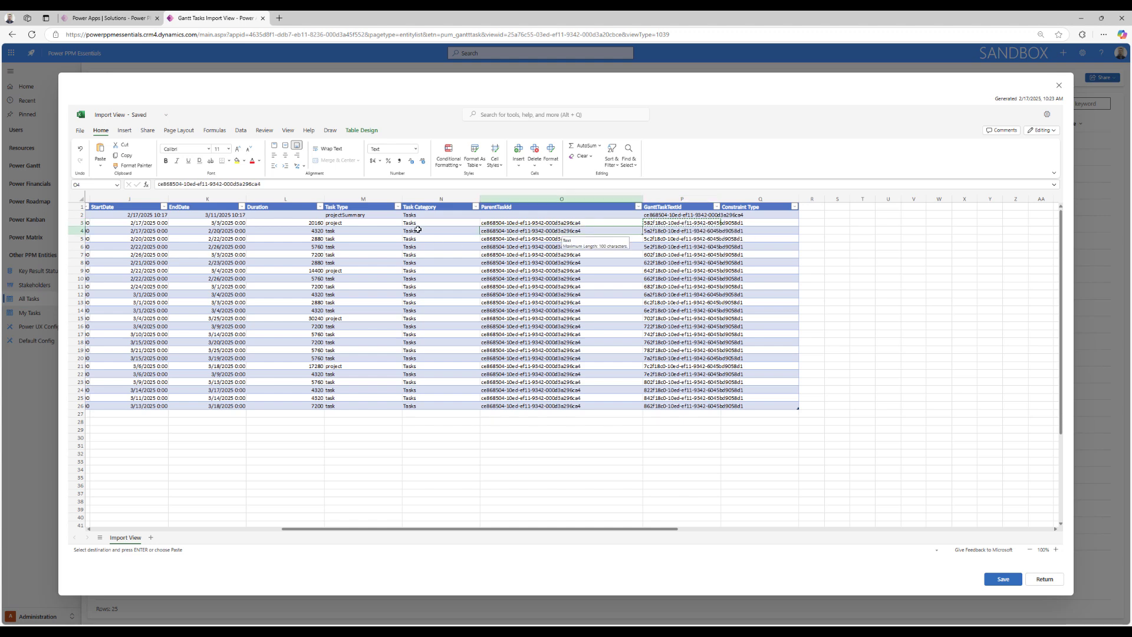
{"action": "key", "text": "ctrl+v"}
{"action": "left_click", "coordinate": [531, 239]}
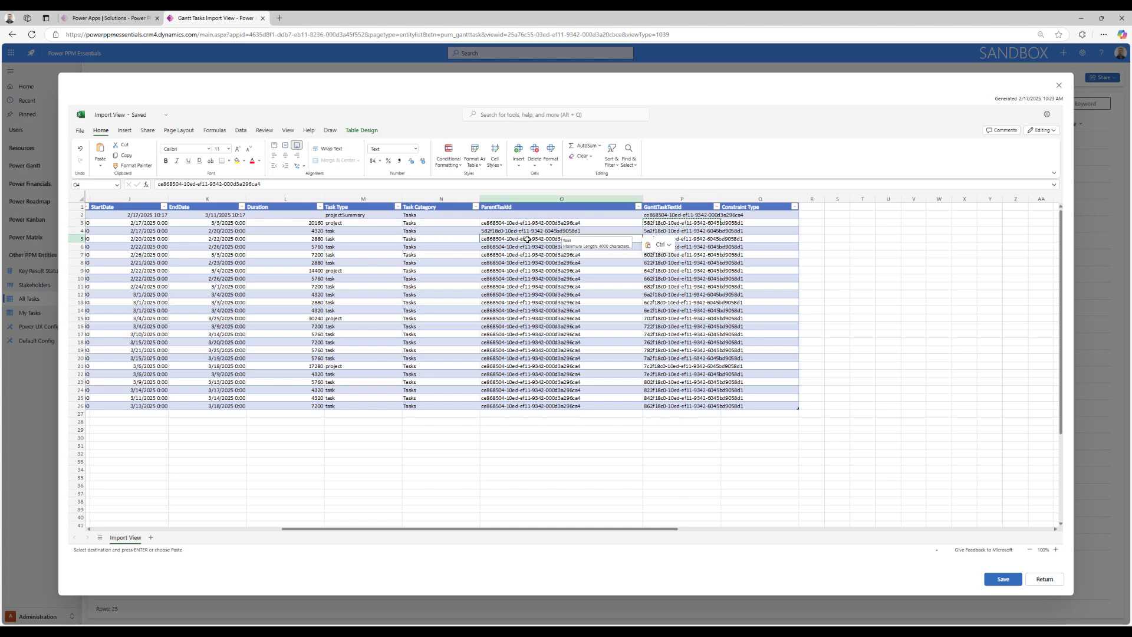
{"action": "key", "text": "ctrl+v"}
{"action": "left_click", "coordinate": [492, 247]}
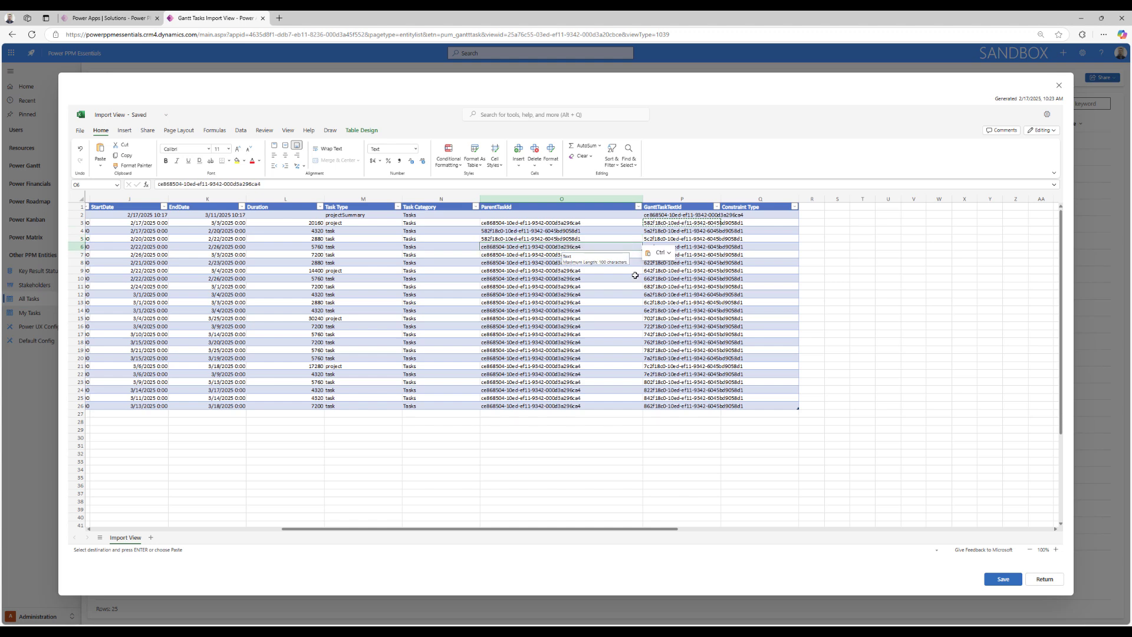
{"action": "key", "text": "ctrl+v"}
{"action": "key", "text": "Down"}
{"action": "key", "text": "ctrl+v"}
{"action": "key", "text": "Down"}
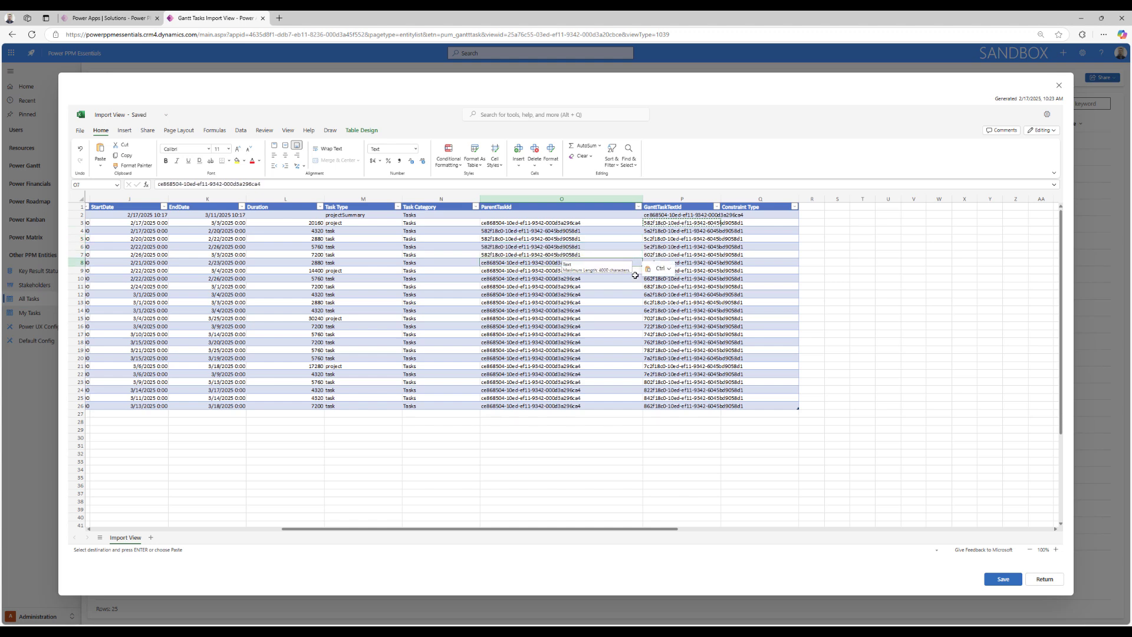
{"action": "key", "text": "ctrl+v"}
Step: Copy the Planning and design row's GanttTaskTextId (P9) into ParentTaskId for Create schedule through Identify risks, rows 10 to 14
{"action": "key", "text": "Down"}
{"action": "key", "text": "Right"}
{"action": "key", "text": "ctrl+c"}
{"action": "key", "text": "Left"}
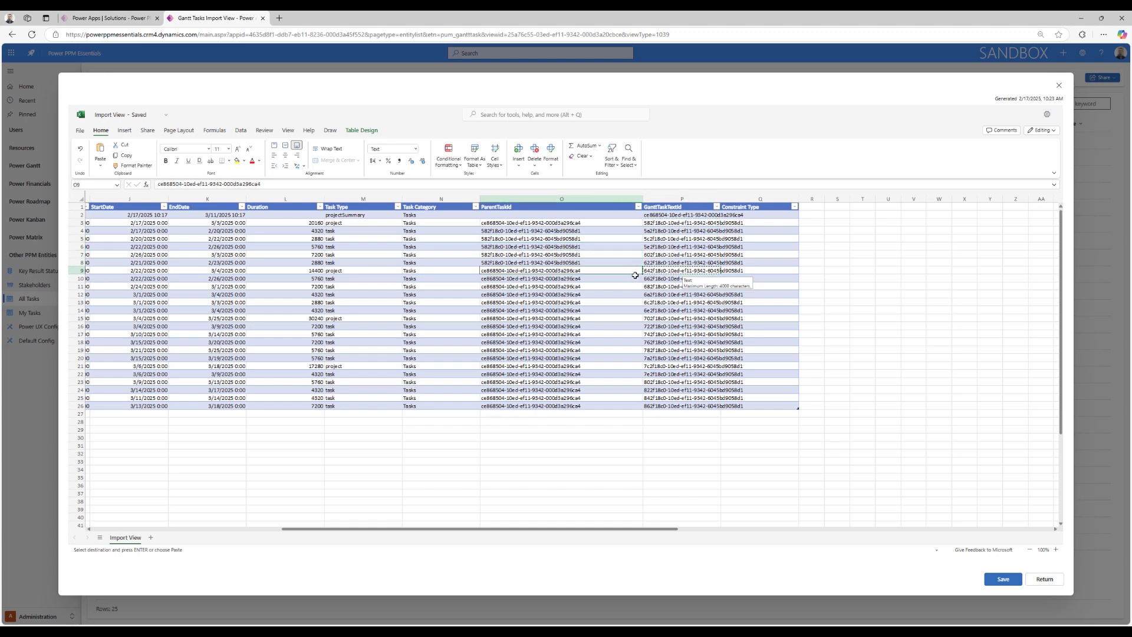
{"action": "key", "text": "Down"}
{"action": "key", "text": "ctrl+v"}
{"action": "key", "text": "Down"}
{"action": "key", "text": "ctrl+v"}
{"action": "key", "text": "Down"}
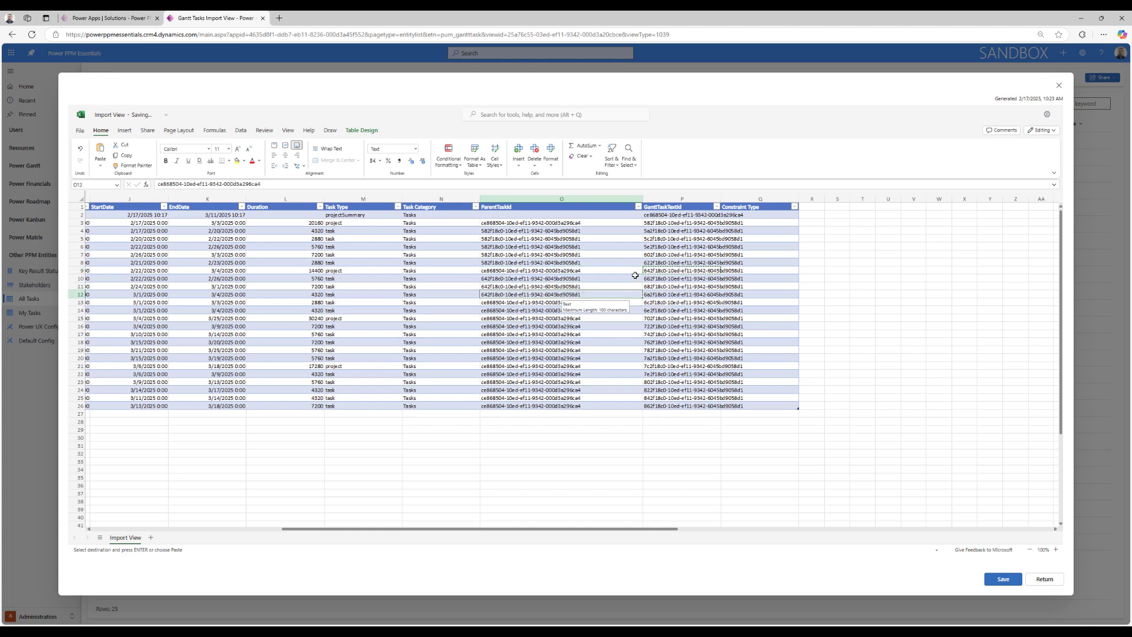
{"action": "key", "text": "ctrl+v"}
{"action": "key", "text": "Down"}
{"action": "key", "text": "ctrl+v"}
{"action": "key", "text": "Down"}
{"action": "key", "text": "ctrl+v"}
Step: Copy the Execution row's GanttTaskTextId (P15) into ParentTaskId for Execute tasks through Testing and validation, rows 16 to 20
{"action": "key", "text": "Down"}
{"action": "key", "text": "Right"}
{"action": "key", "text": "ctrl+c"}
{"action": "key", "text": "Left"}
{"action": "key", "text": "Down"}
{"action": "key", "text": "ctrl+v"}
{"action": "key", "text": "Down"}
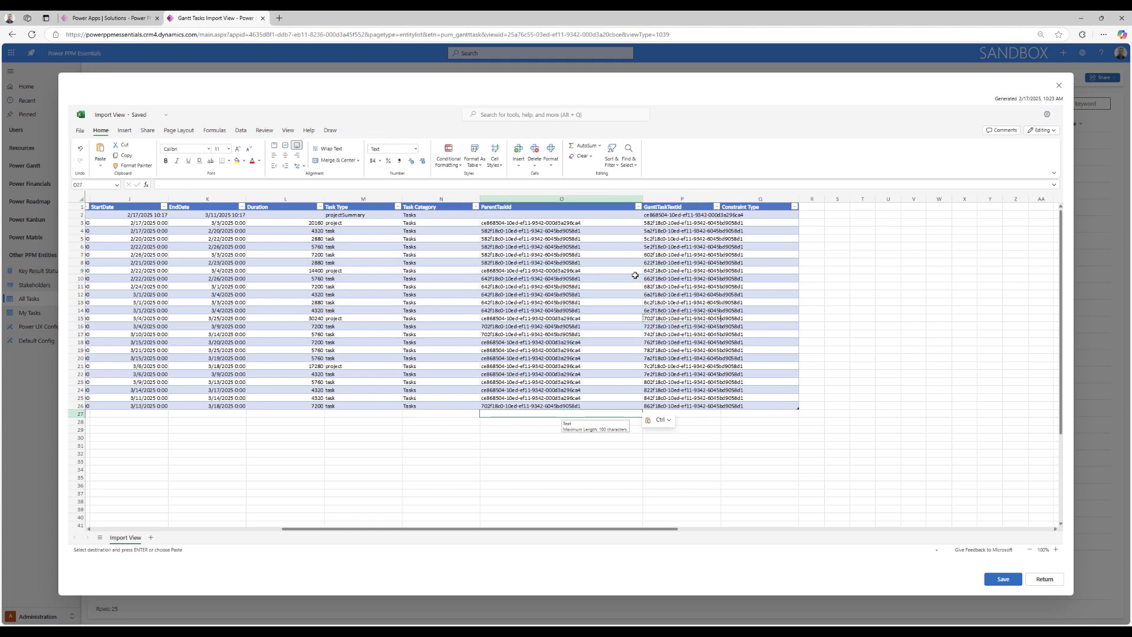
{"action": "key", "text": "ctrl+v"}
{"action": "key", "text": "Down"}
{"action": "key", "text": "ctrl+v"}
{"action": "key", "text": "Down"}
Step: Copy the Evaluation row's GanttTaskTextId (P21) into ParentTaskId for Monitor progress through Gather feedback, rows 22 to 26
{"action": "key", "text": "Left"}
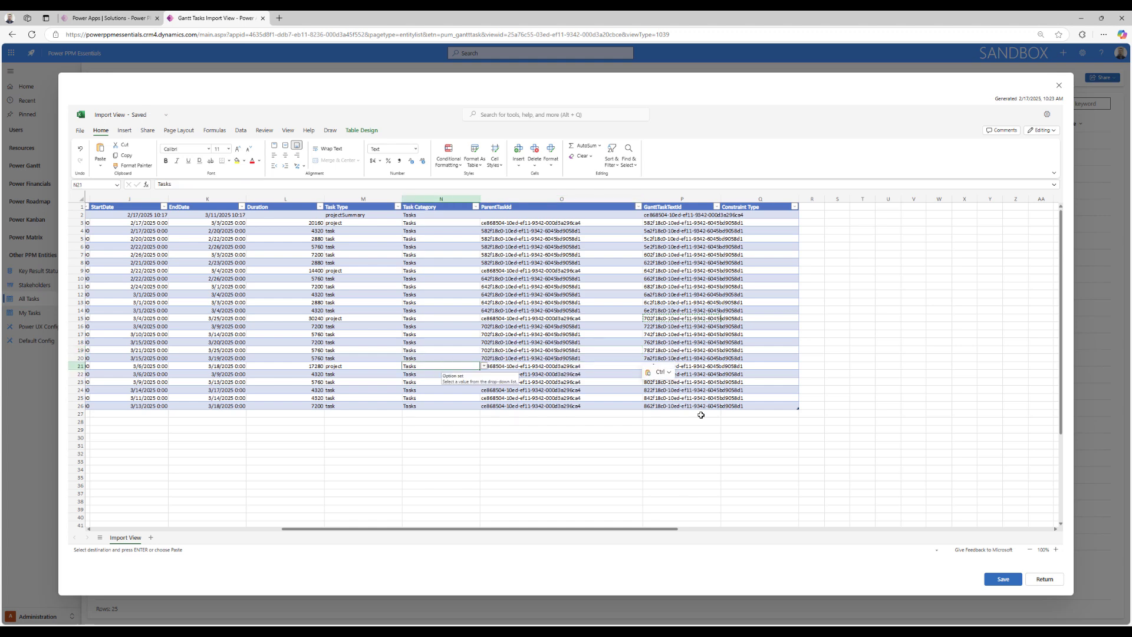
{"action": "key", "text": "Right"}
{"action": "key", "text": "Right"}
{"action": "key", "text": "ctrl+c"}
{"action": "key", "text": "Left"}
{"action": "key", "text": "Down"}
{"action": "key", "text": "ctrl+v"}
{"action": "key", "text": "Down"}
{"action": "key", "text": "ctrl+v"}
{"action": "key", "text": "Down"}
{"action": "key", "text": "ctrl+v"}
{"action": "key", "text": "Down"}
{"action": "key", "text": "ctrl+v"}
{"action": "key", "text": "Down"}
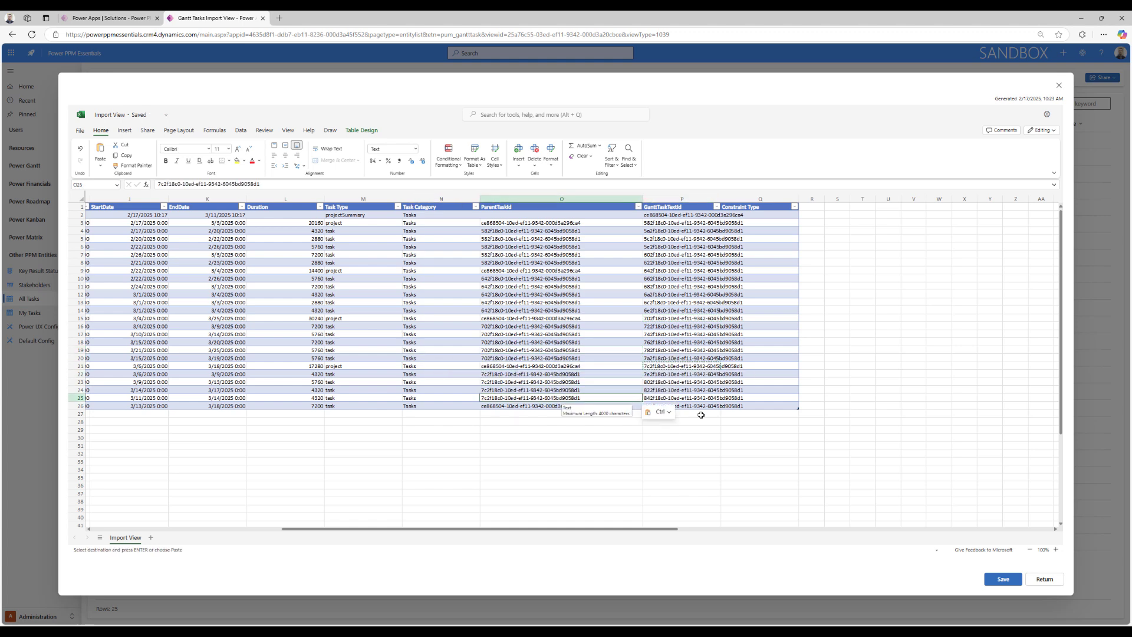
{"action": "key", "text": "ctrl+v"}
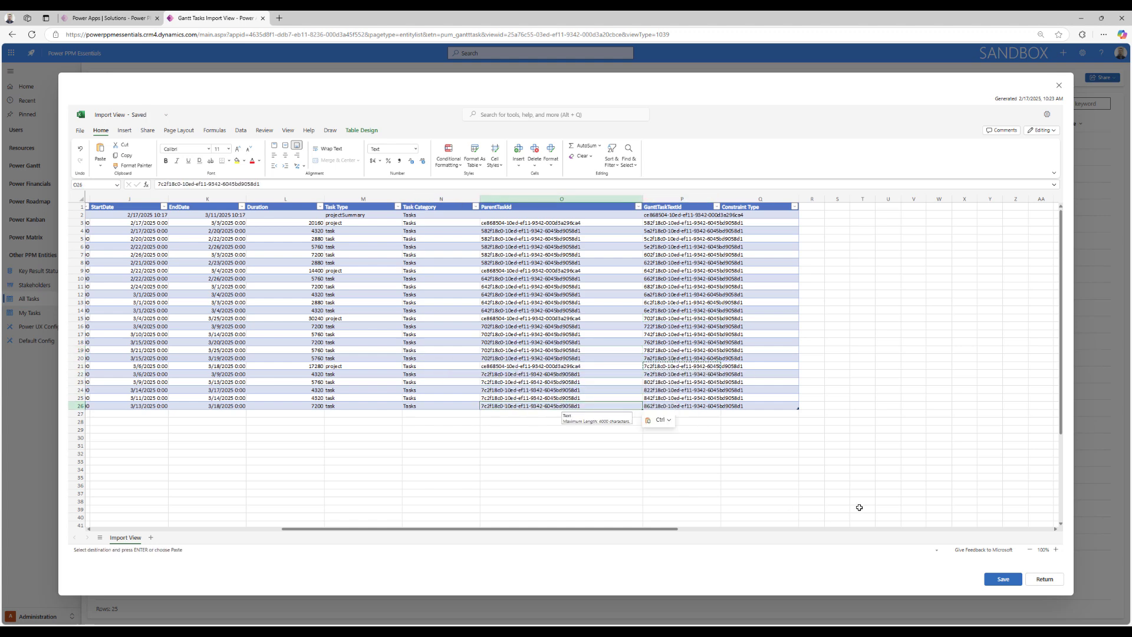
Step: Save the sheet to submit the updated parent IDs for import, and track the import's status in My Imports
{"action": "left_click", "coordinate": [1003, 578]}
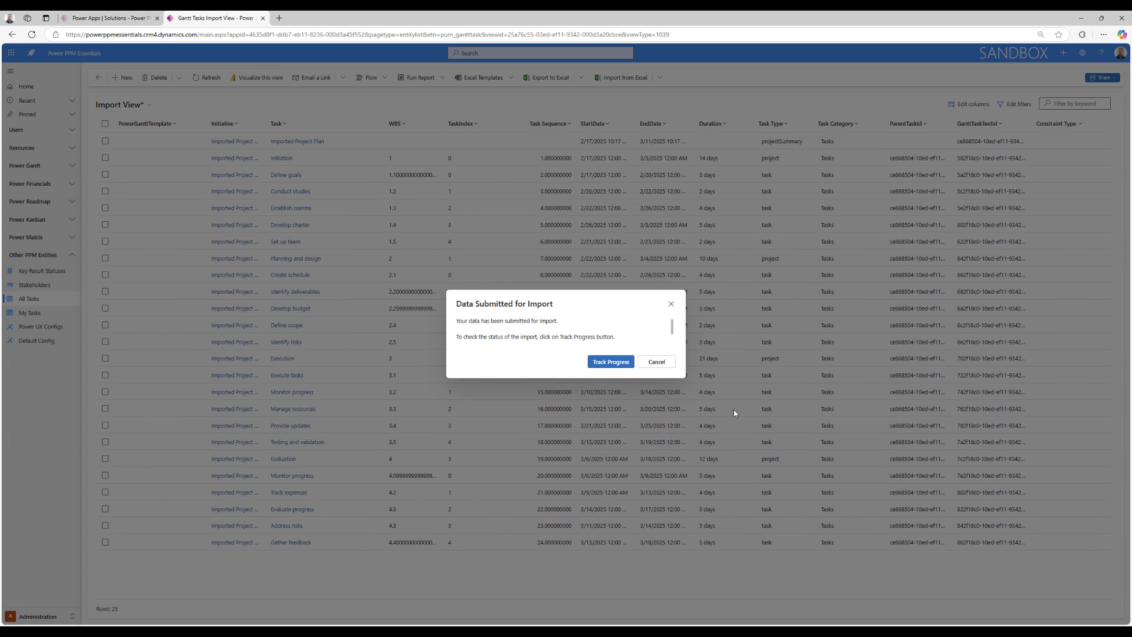
{"action": "left_click", "coordinate": [614, 362]}
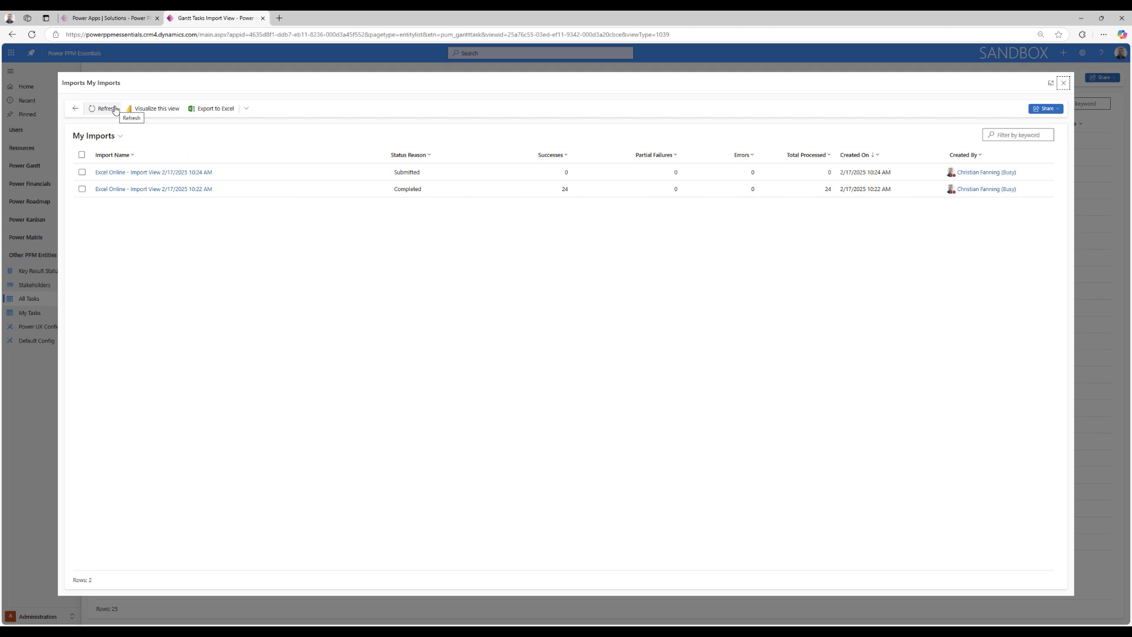
{"action": "left_click", "coordinate": [115, 109]}
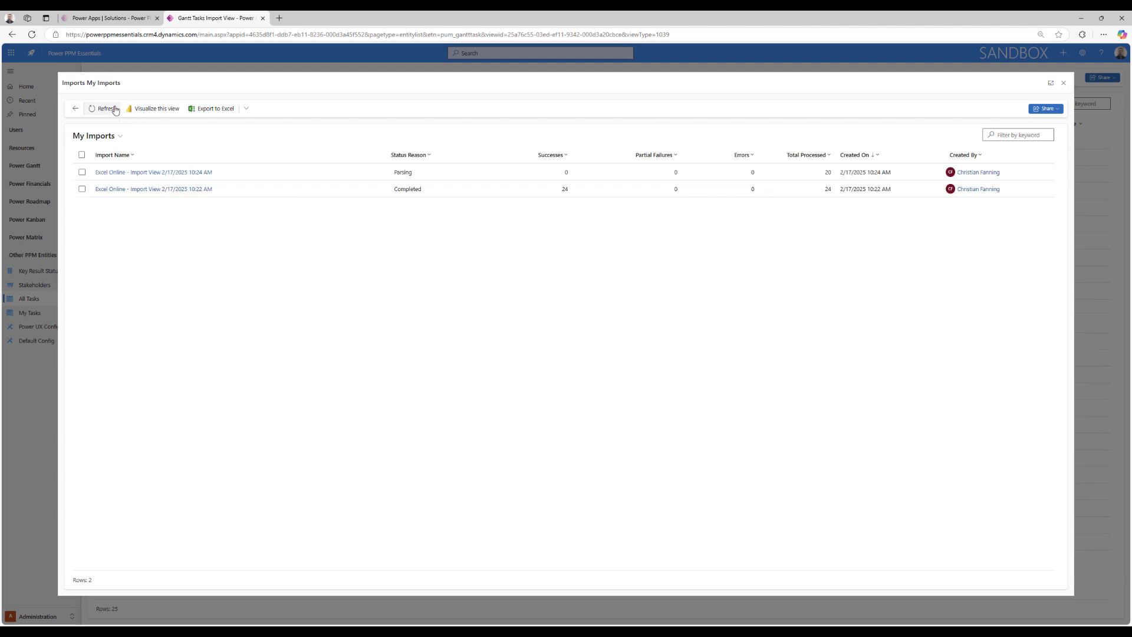
{"action": "left_click", "coordinate": [114, 109]}
{"action": "left_click", "coordinate": [115, 110]}
{"action": "left_click", "coordinate": [1065, 83]}
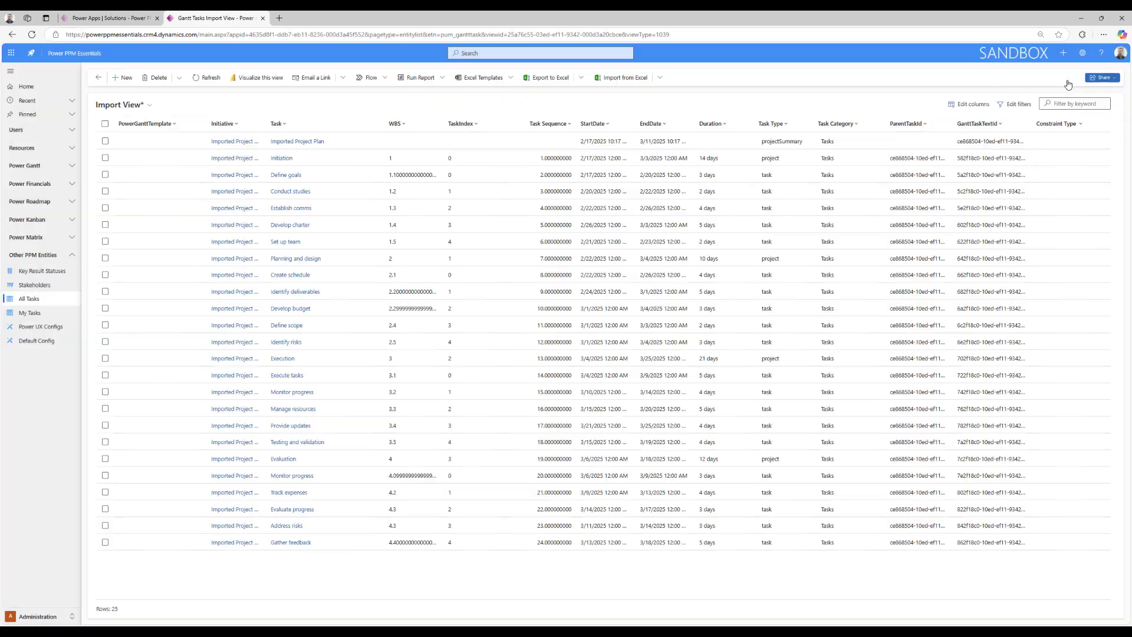
Step: Switch to the PPM area, filter the initiatives by "import", and open the Timeline of Imported Project Plan
{"action": "left_click", "coordinate": [50, 617]}
{"action": "left_click", "coordinate": [25, 586]}
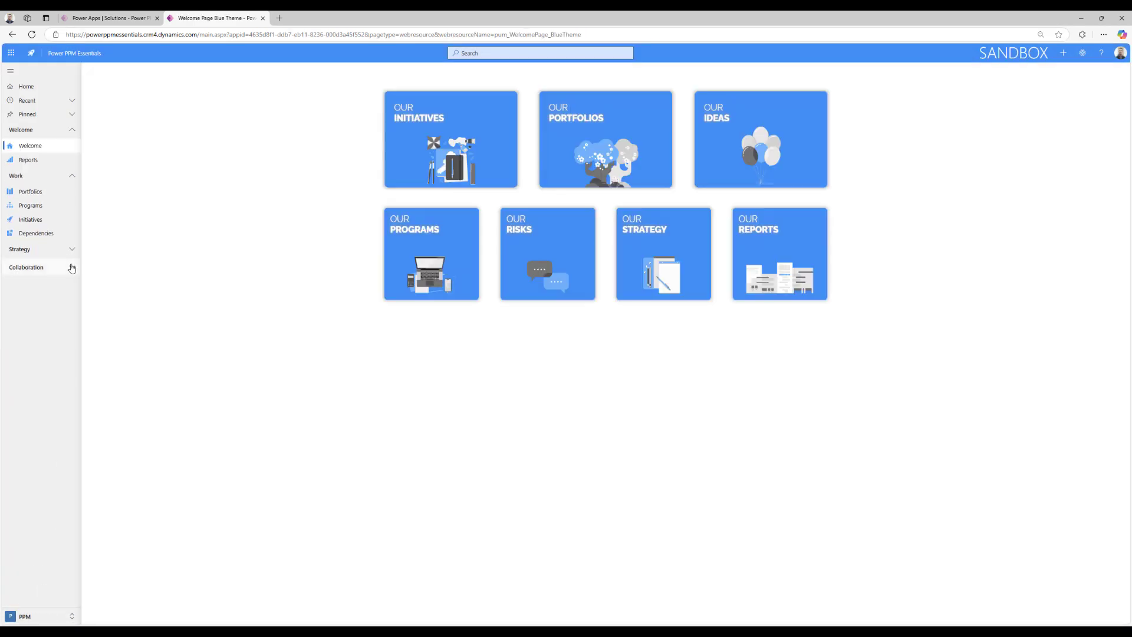
{"action": "left_click", "coordinate": [442, 136]}
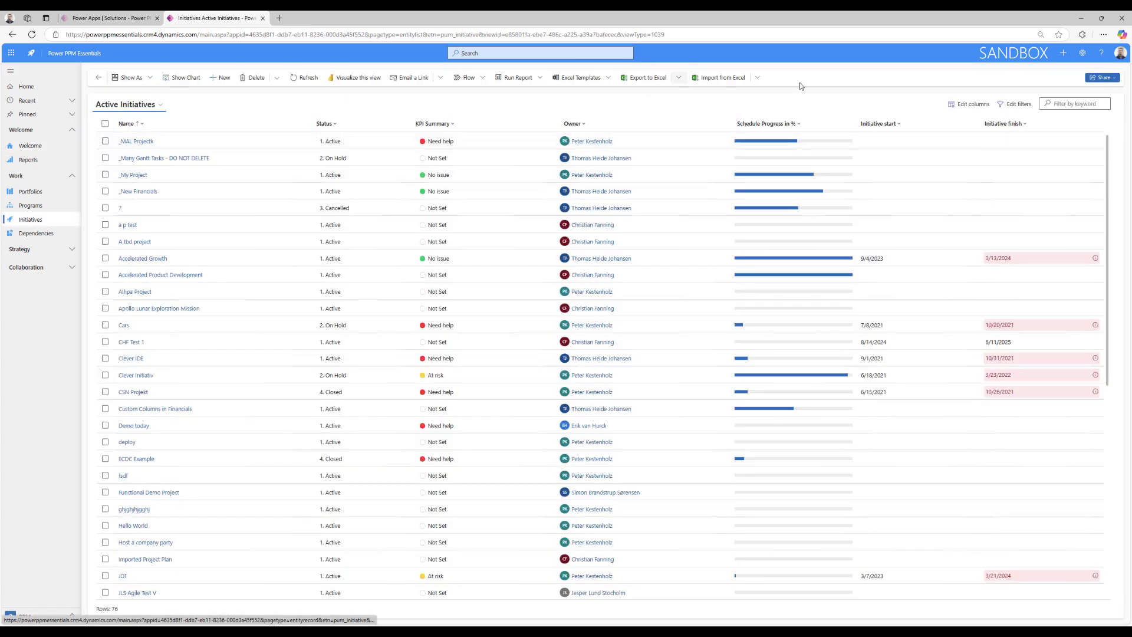
{"action": "left_click", "coordinate": [1068, 104]}
{"action": "type", "text": "import"}
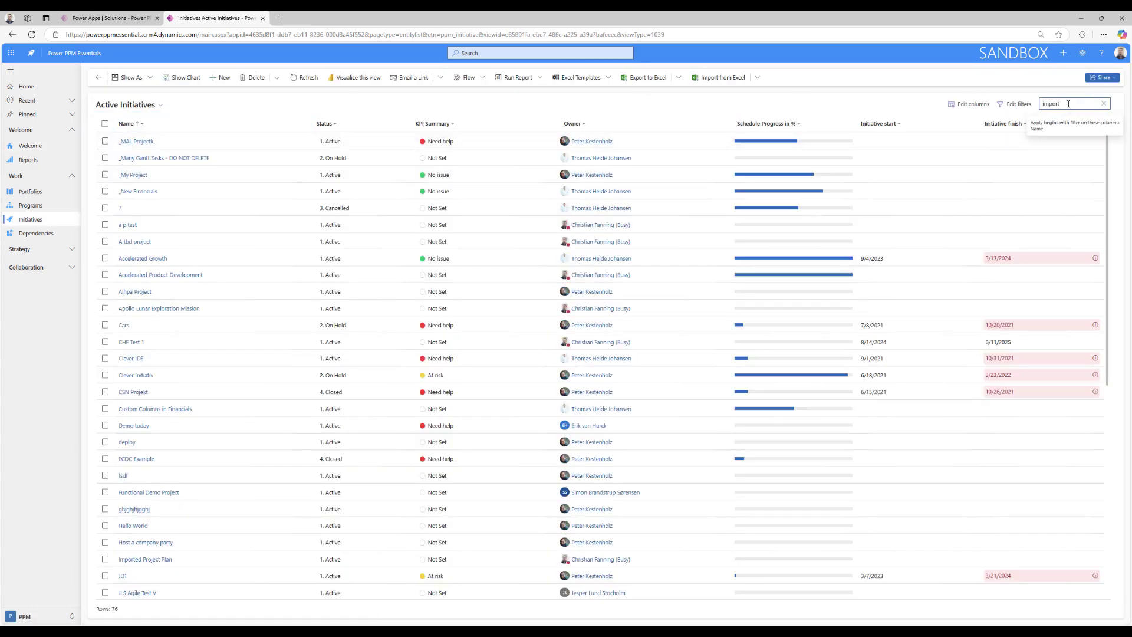
{"action": "left_click", "coordinate": [156, 142]}
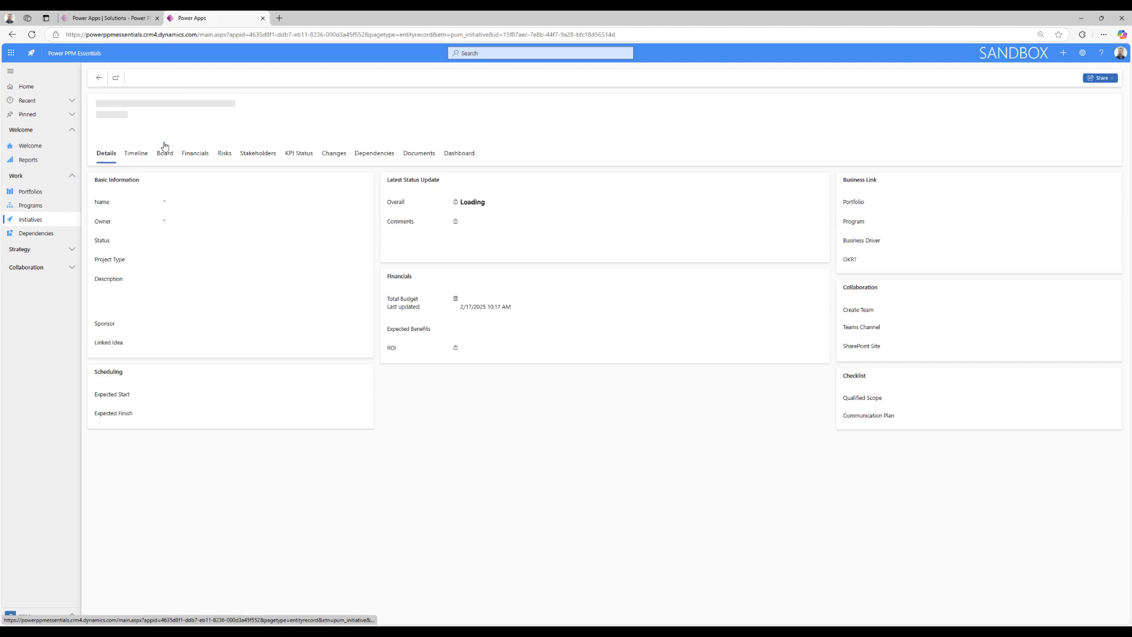
{"action": "left_click", "coordinate": [139, 164]}
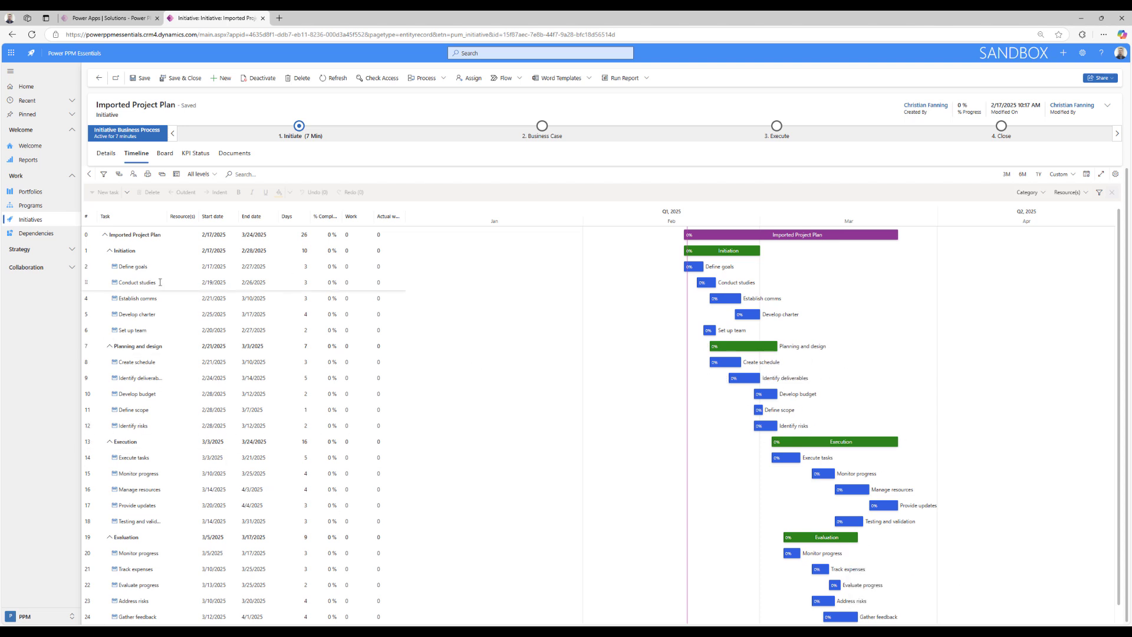
Step: Color the Initiation and Define goals task rows pink in the Gantt task list
{"action": "left_click", "coordinate": [133, 250]}
{"action": "left_click", "coordinate": [290, 192]}
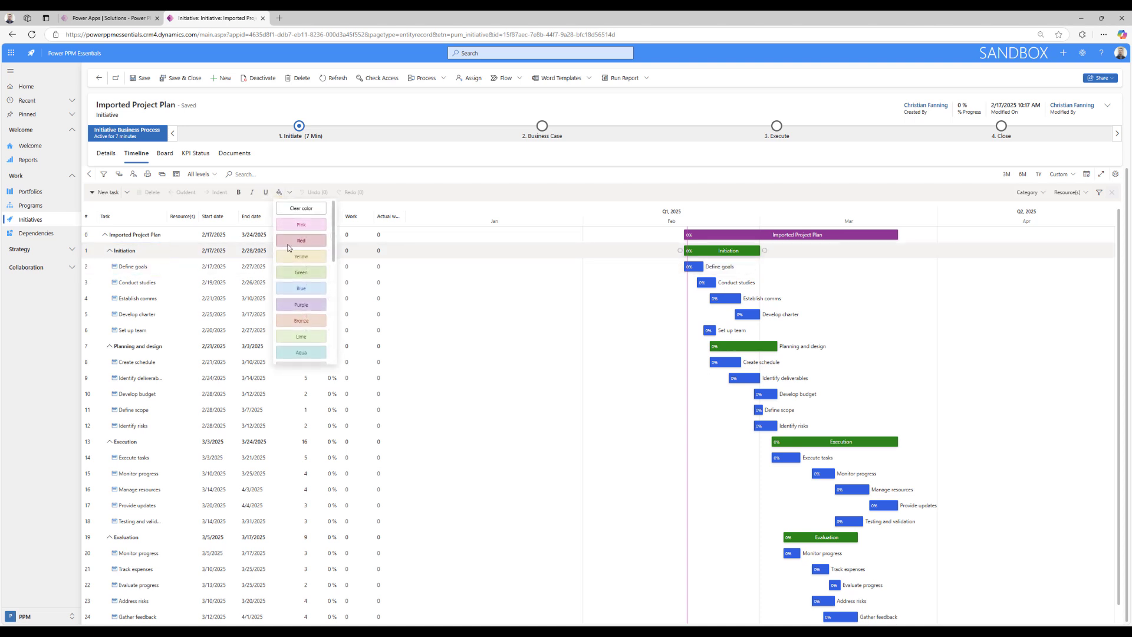
{"action": "left_click", "coordinate": [312, 241]}
{"action": "left_click", "coordinate": [149, 268]}
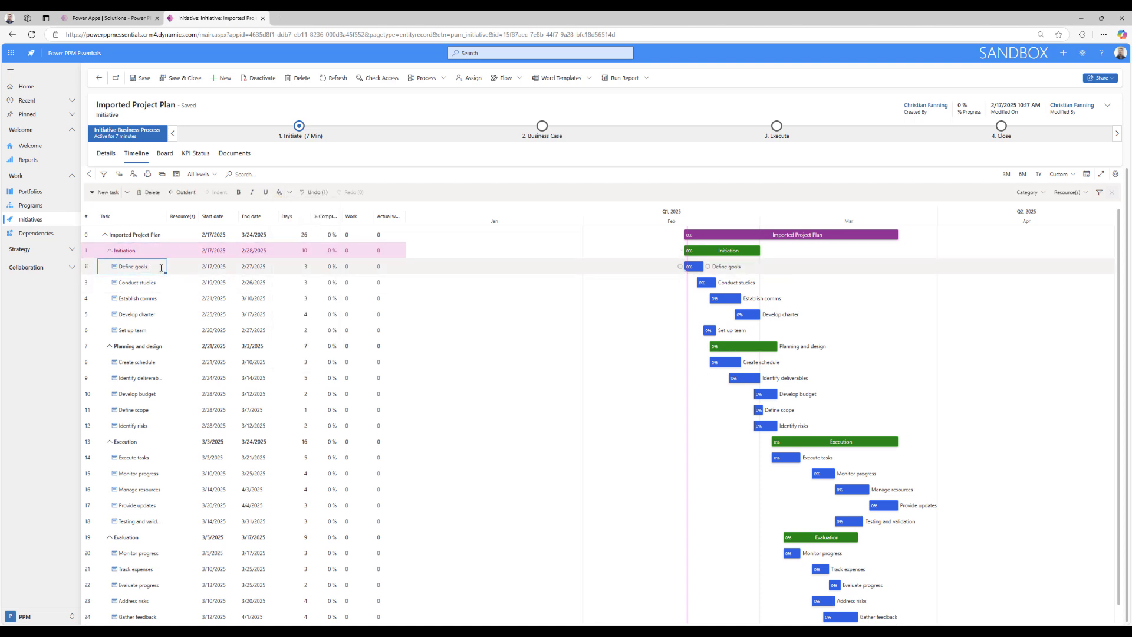
{"action": "left_click", "coordinate": [290, 193]}
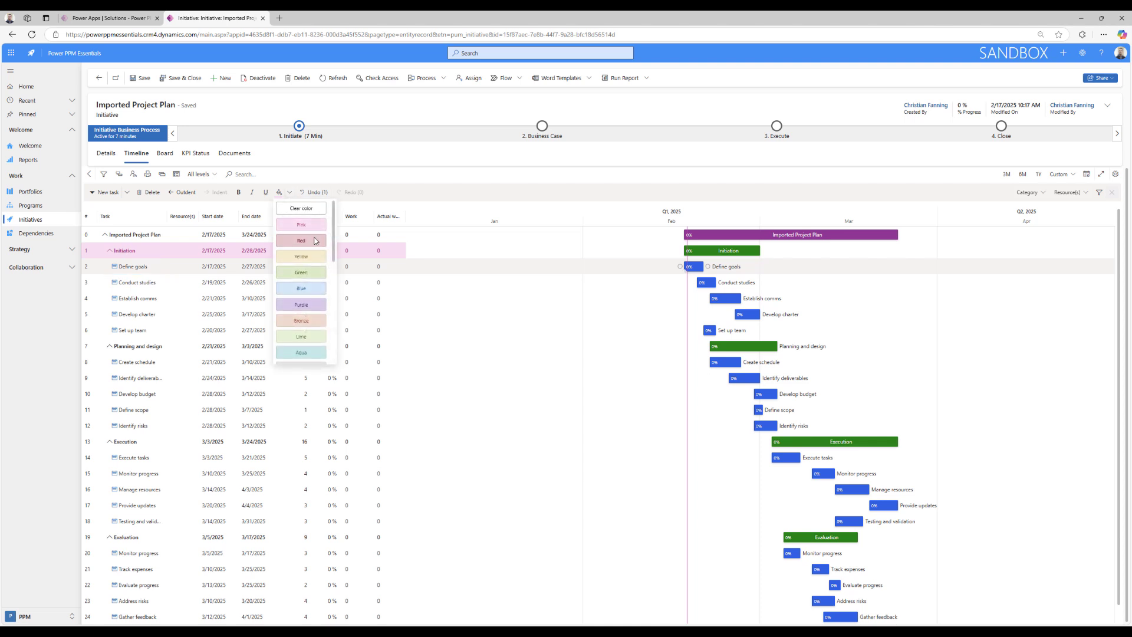
{"action": "left_click", "coordinate": [310, 226]}
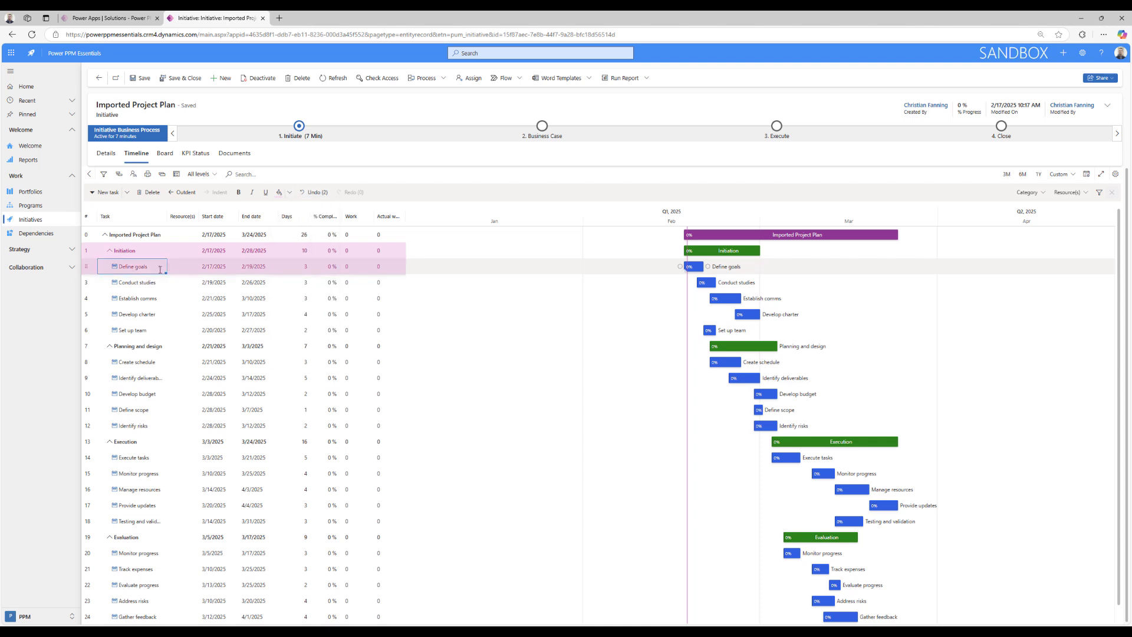
{"action": "left_click", "coordinate": [141, 298]}
{"action": "left_click", "coordinate": [148, 283]}
{"action": "left_click", "coordinate": [156, 267]}
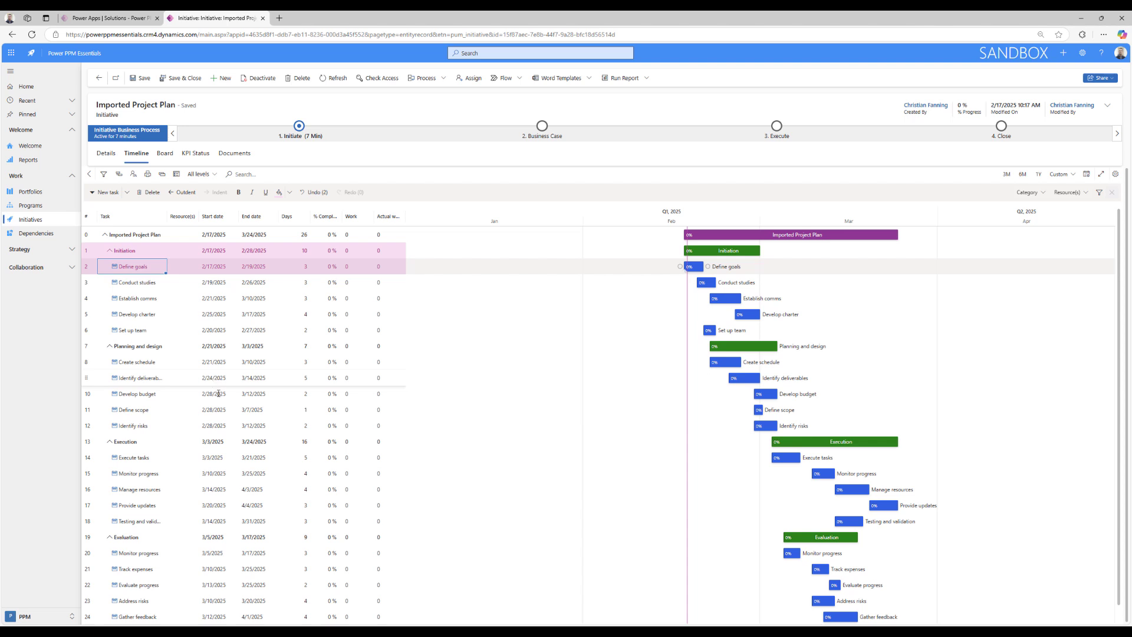
{"action": "left_click", "coordinate": [164, 283]}
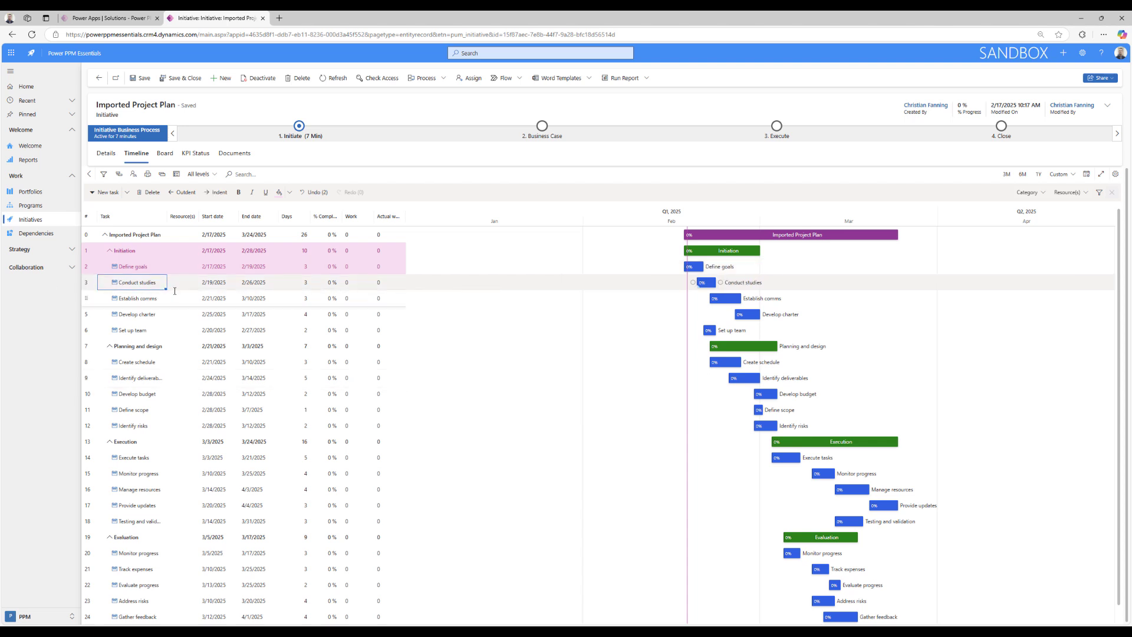
{"action": "left_click", "coordinate": [566, 632]}
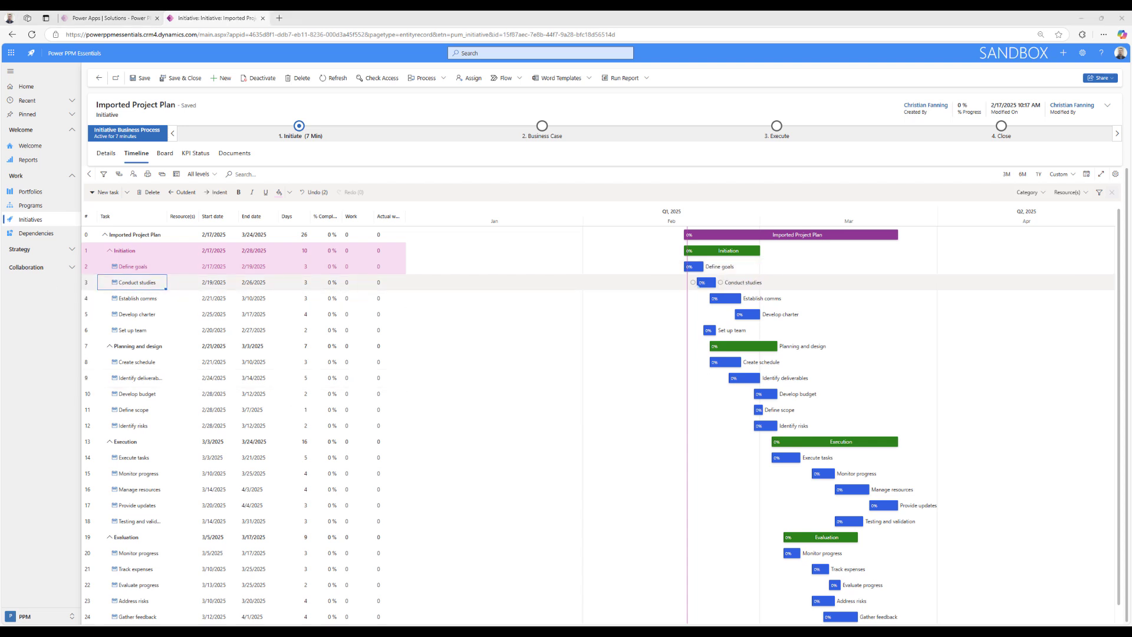